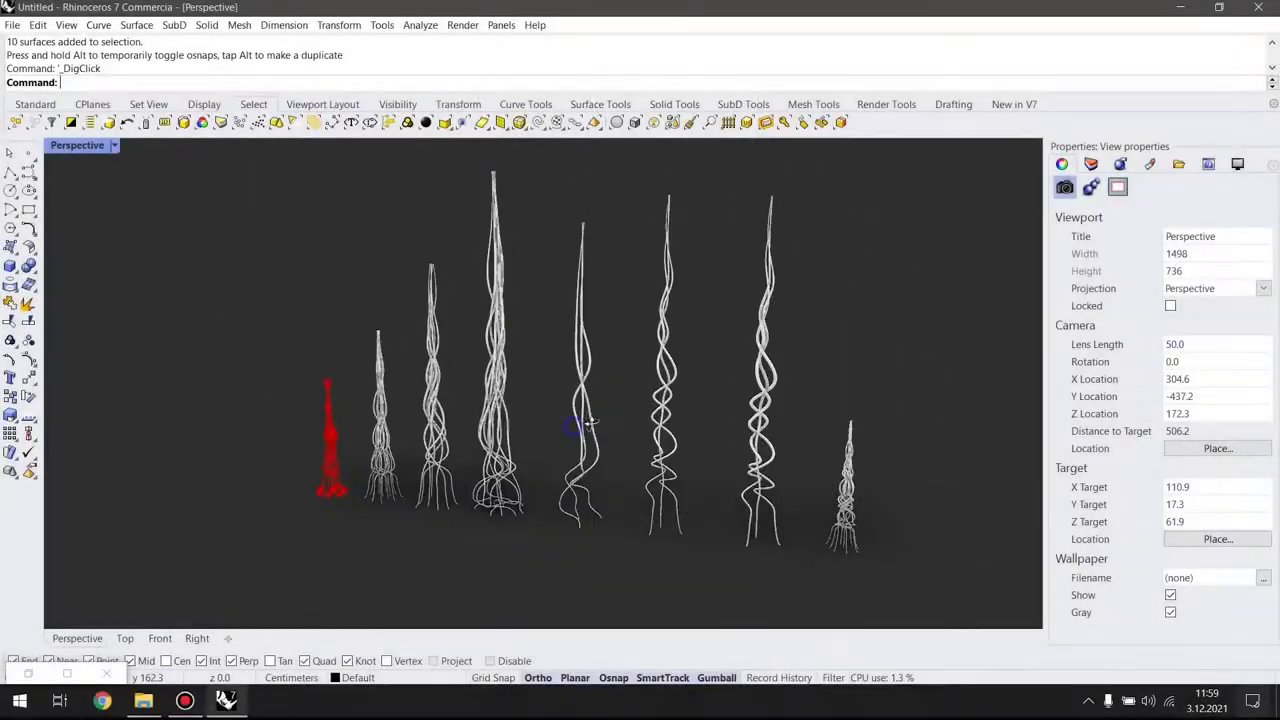
Orbit the Perspective view to see the row of pipe-strand towers from a new angle
right_drag(590, 425, 592, 428)
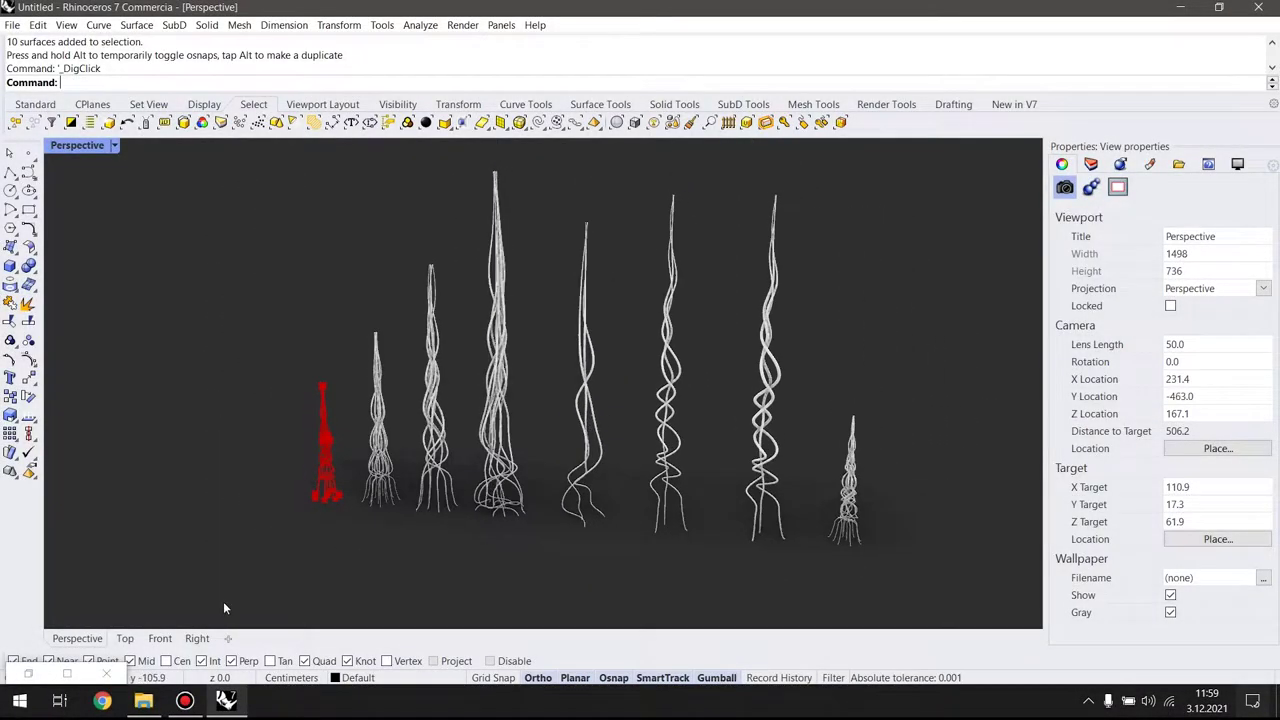
Bring up the Grasshopper definition and pan to the Cull components and surface list
mouse_move(460, 516)
right_down()
mouse_move(634, 460)
mouse_move(543, 477)
right_up()
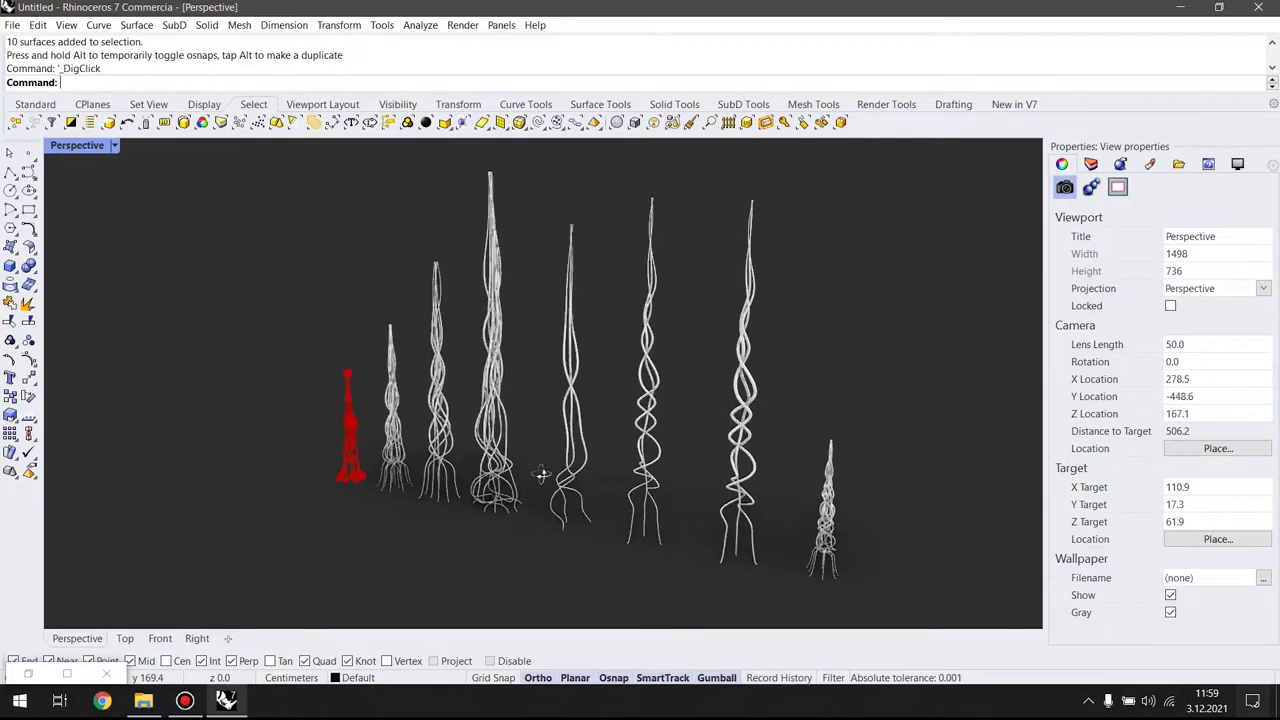
click(40, 668)
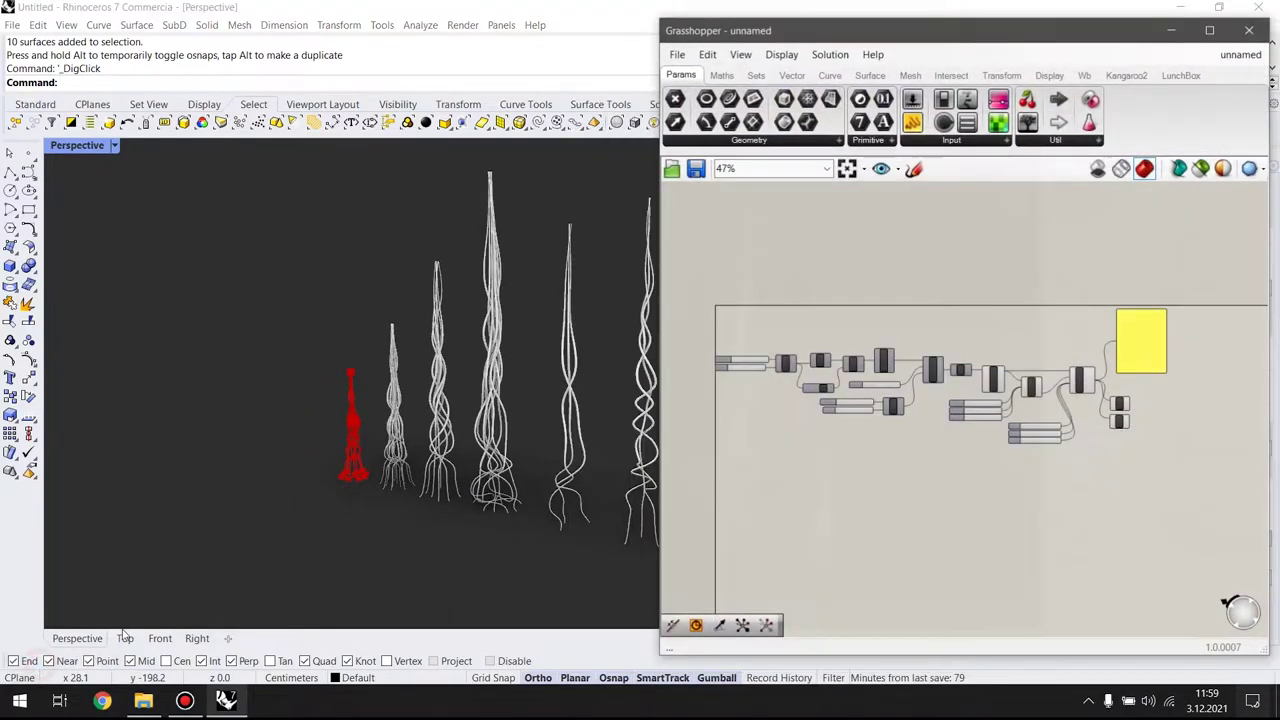
scroll(986, 464, up, 1)
scroll(851, 448, up, 2)
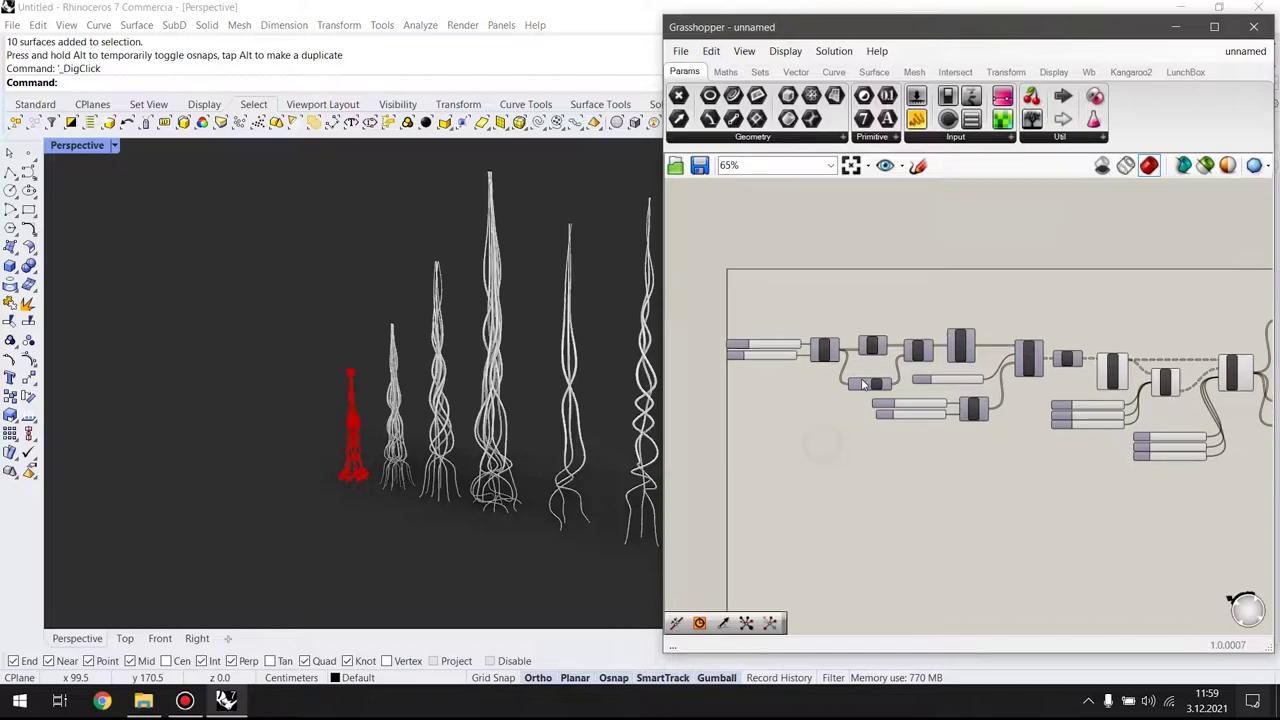
scroll(820, 449, up, 2)
right_drag(1175, 418, 857, 429)
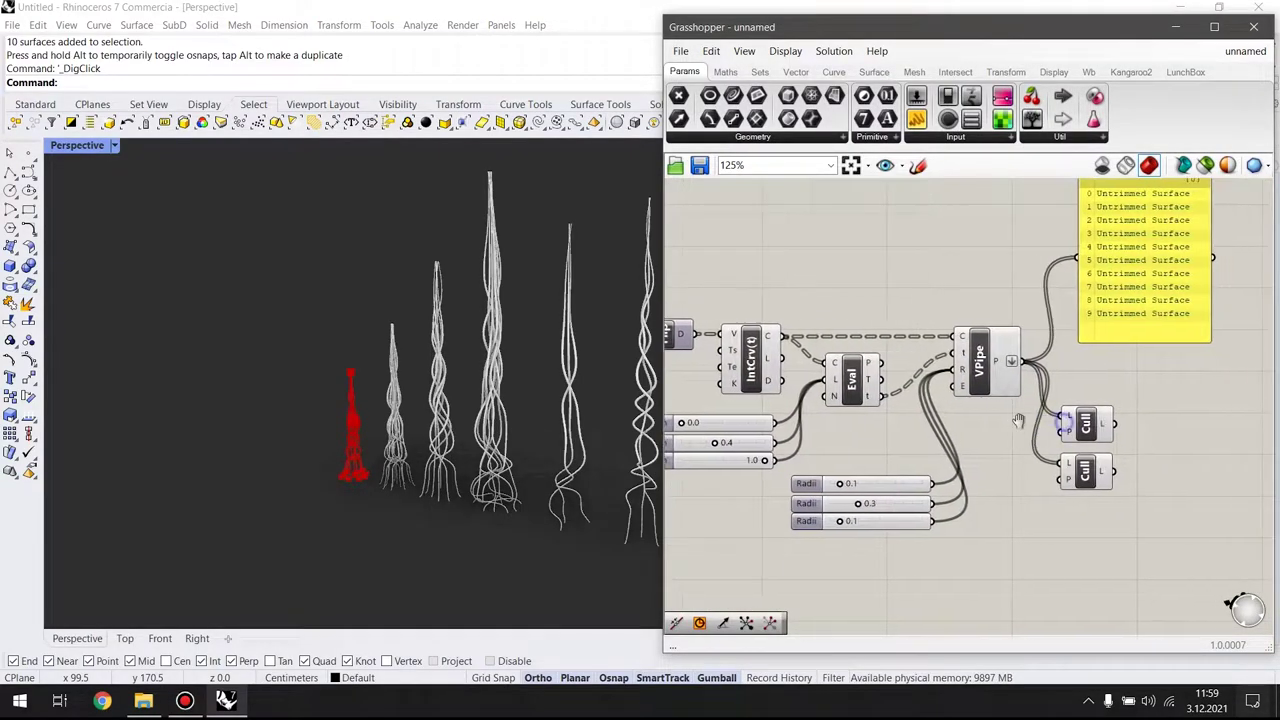
right_drag(1067, 429, 916, 444)
Copy the Untrimmed Surface panel onto both Cull outputs, each listing 4 surfaces
alt+drag(1045, 355, 1154, 488)
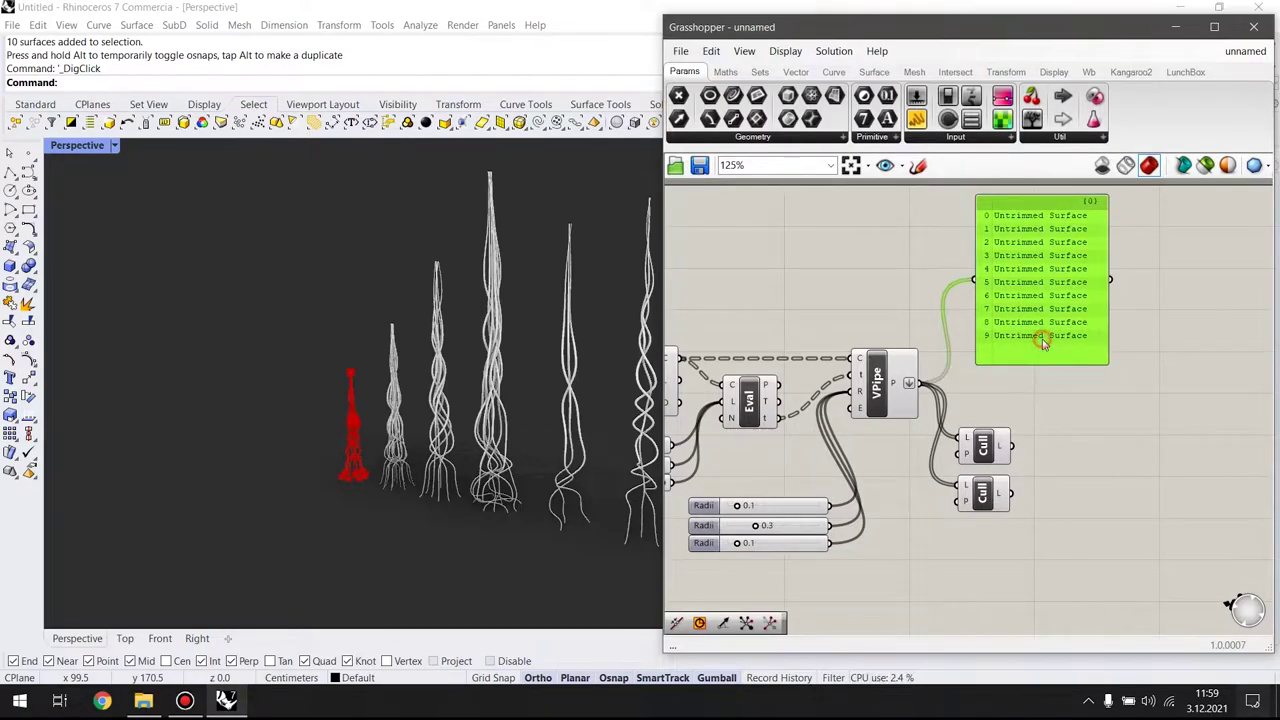
mouse_move(1012, 446)
mouse_down()
mouse_move(1100, 420)
mouse_move(1123, 610)
mouse_up()
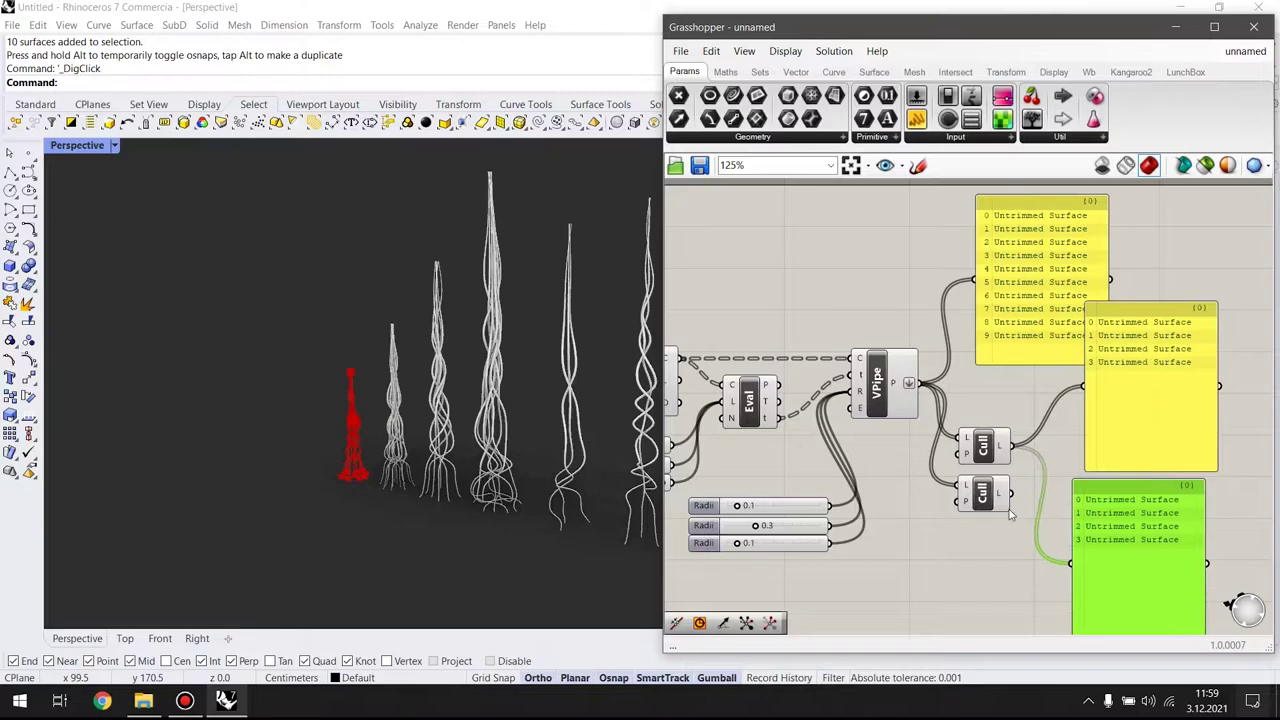
drag(1040, 540, 1105, 569)
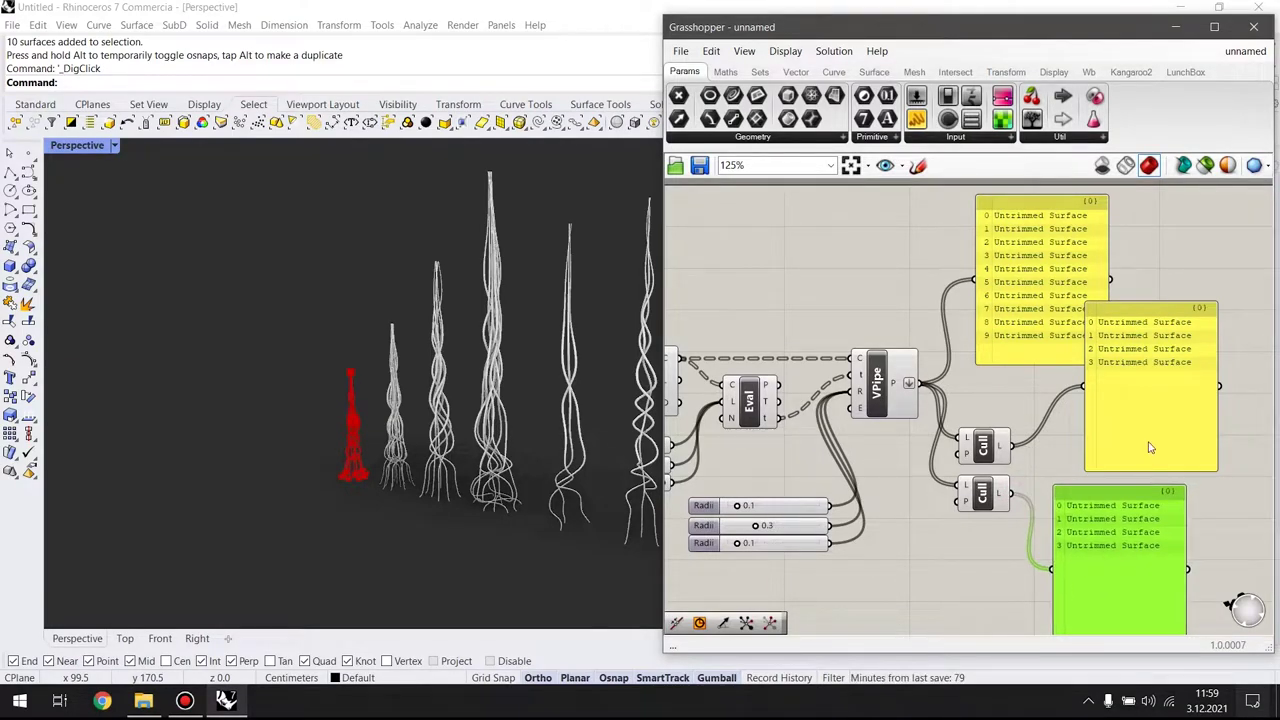
drag(1147, 424, 1133, 420)
scroll(1116, 428, down, 3)
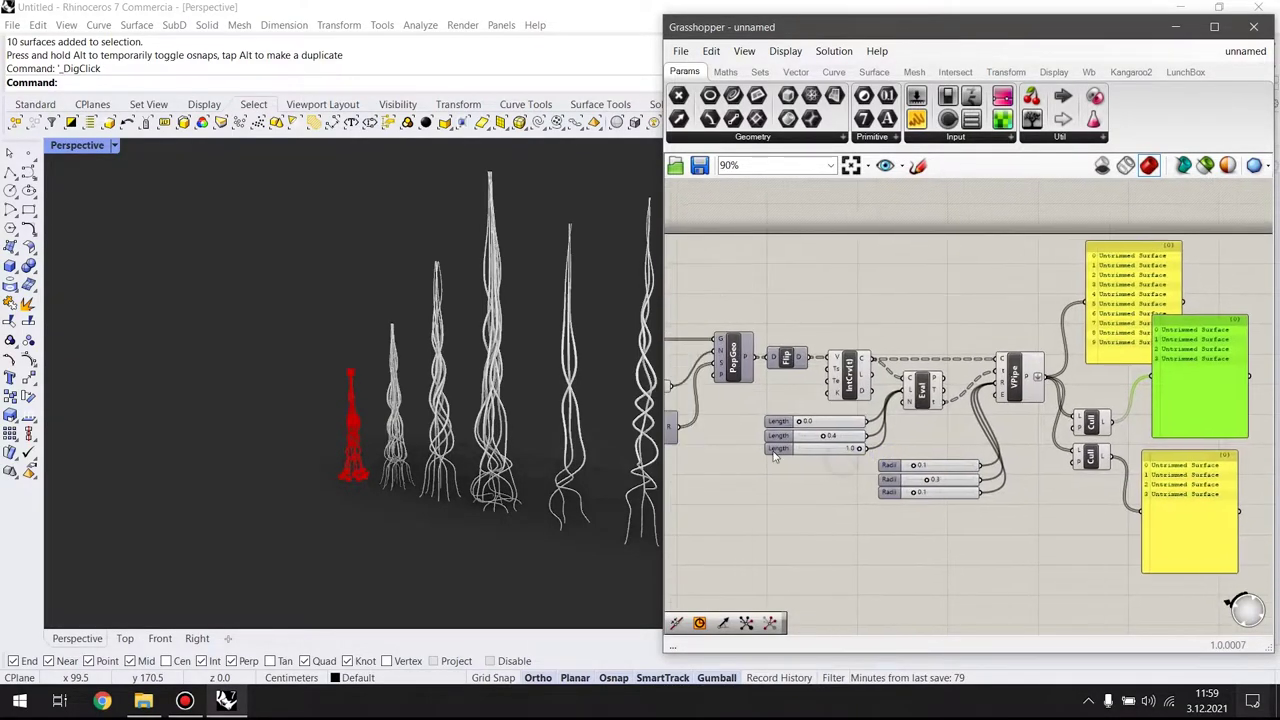
Window-select every component in the tower definition
mouse_move(357, 424)
right_down()
mouse_move(443, 422)
mouse_move(371, 437)
right_up()
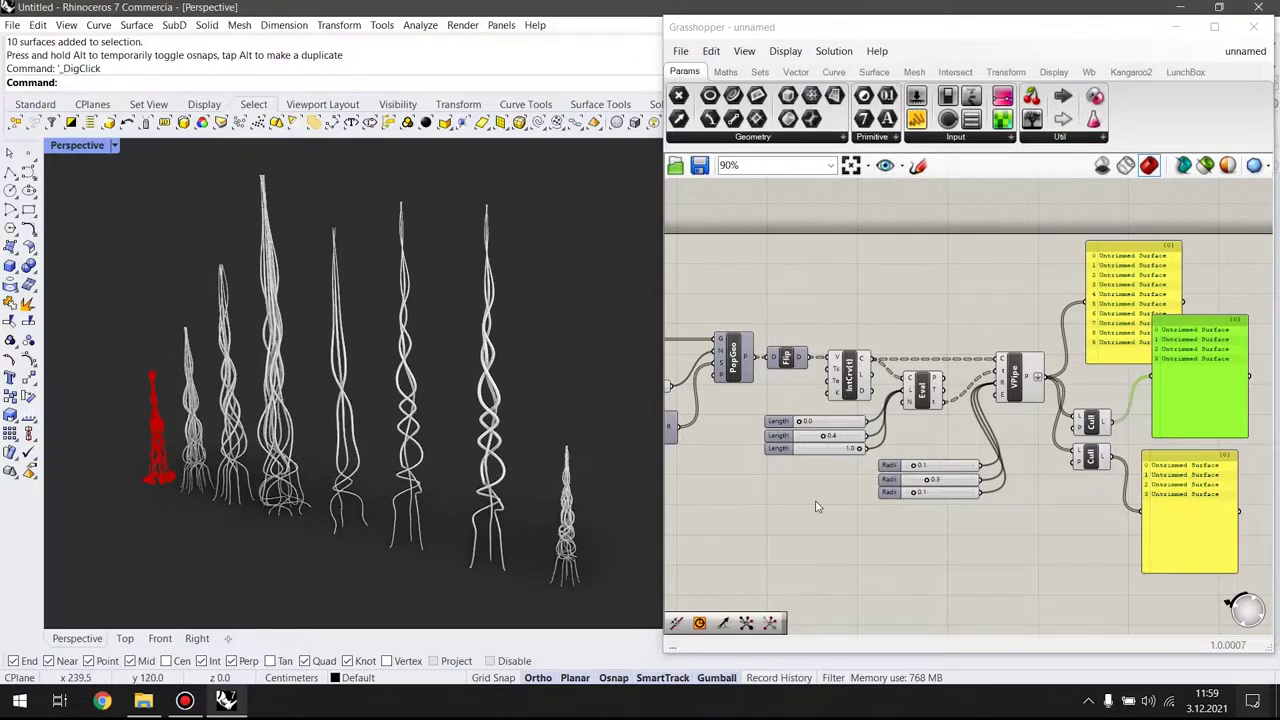
right_drag(889, 506, 909, 483)
scroll(909, 483, down, 2)
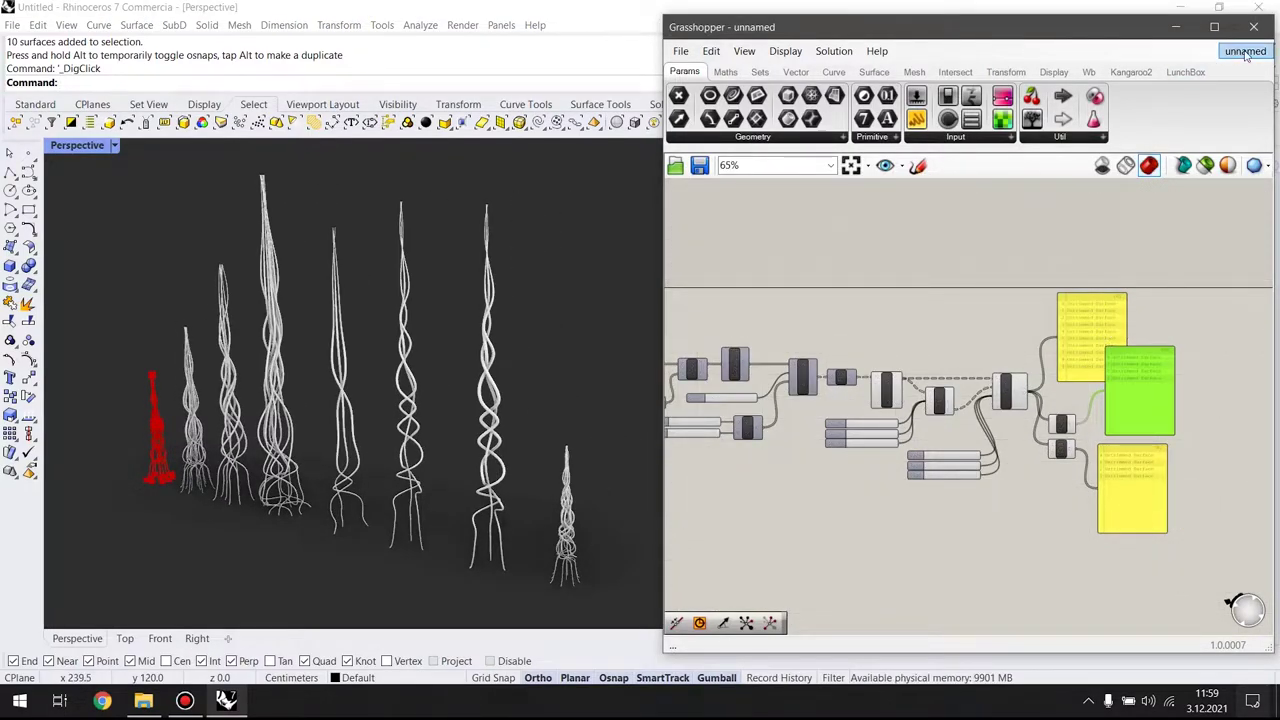
scroll(993, 455, down, 2)
drag(1194, 252, 730, 557)
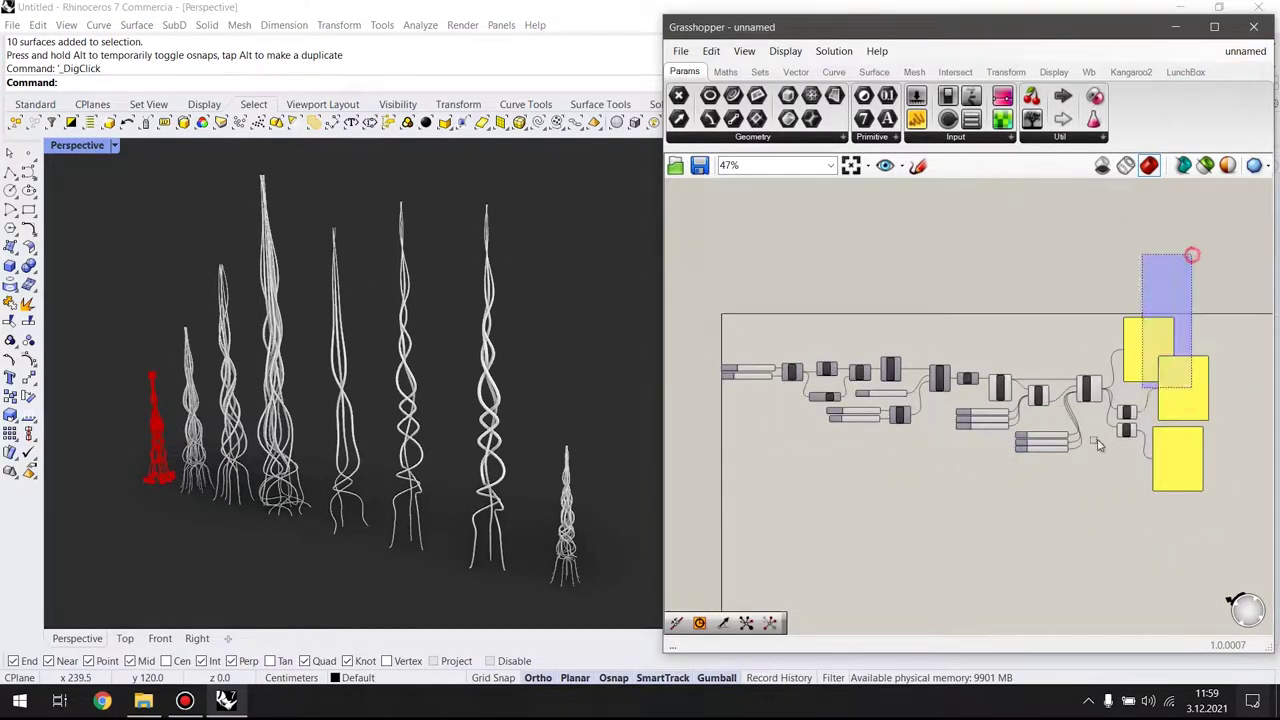
Delete the tower definition and hide all the baked towers with Ctrl+H
key(Delete)
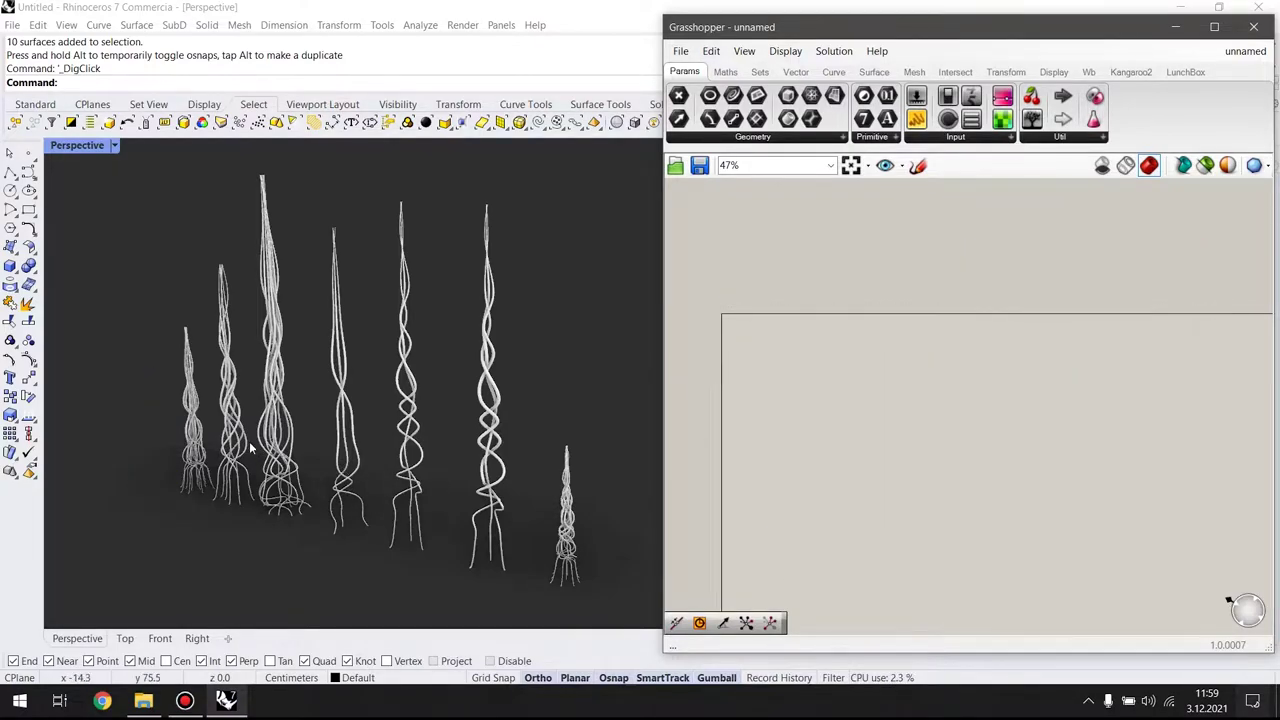
right_drag(600, 430, 552, 408)
drag(622, 284, 166, 573)
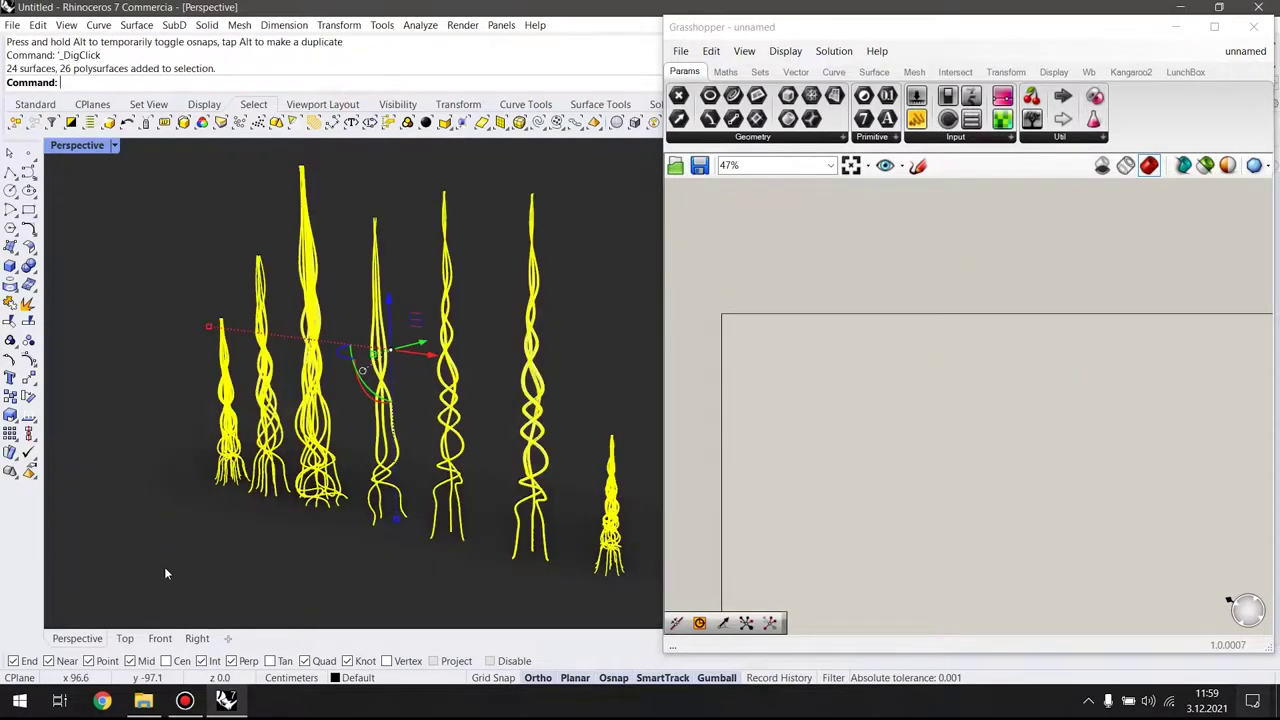
key(ctrl+h)
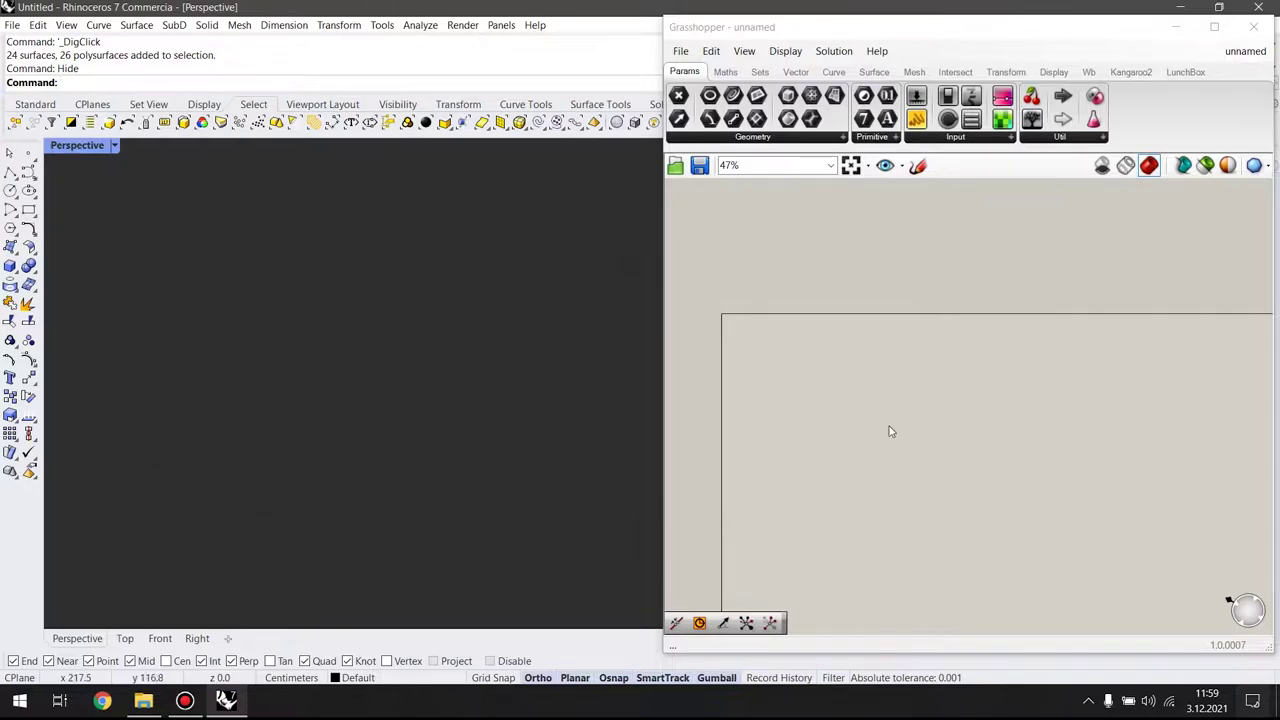
Add a Circle component and zoom the viewport onto the small red circle
scroll(828, 375, up, 2)
double_click(870, 362)
text(cir)
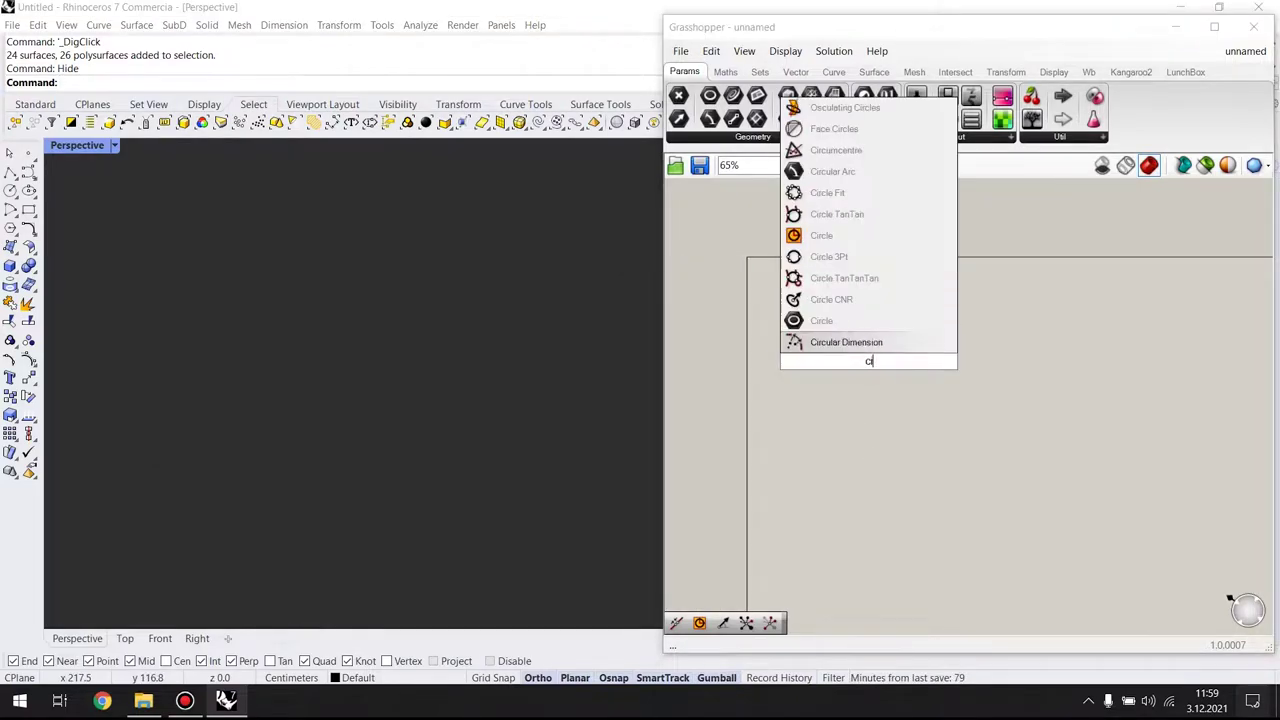
key(Return)
text(Z)
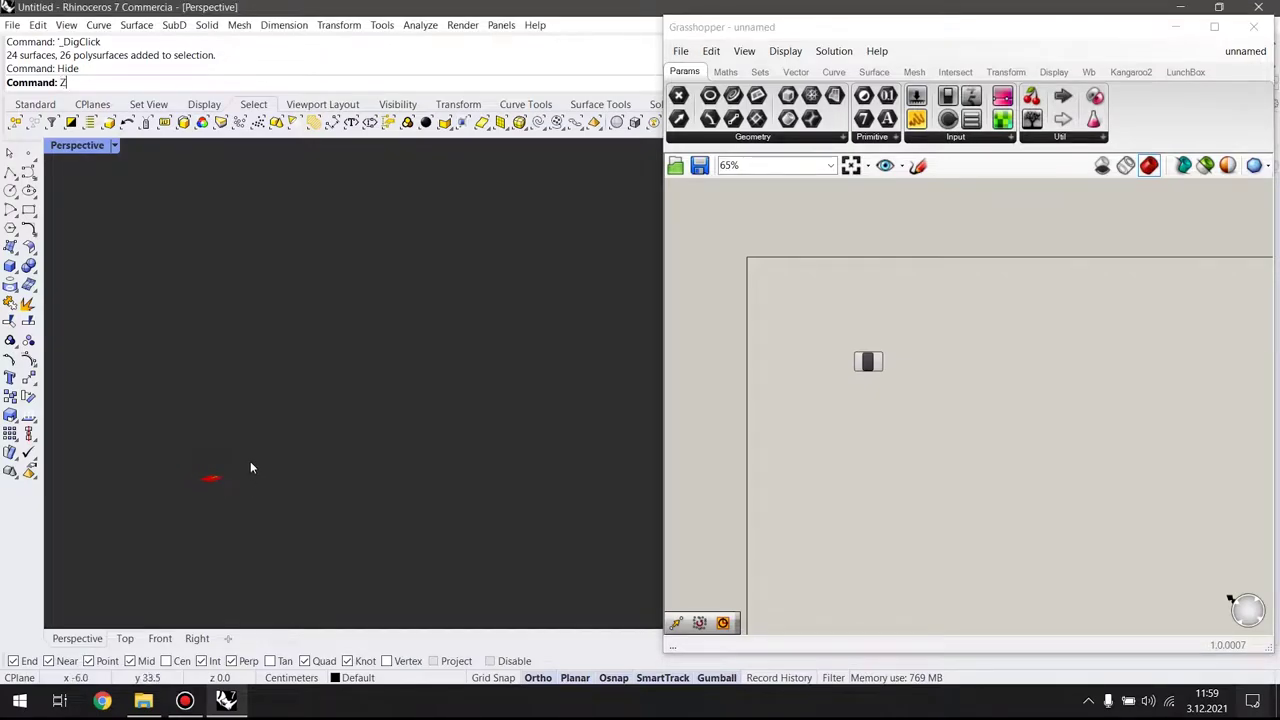
key(Return)
drag(229, 431, 178, 528)
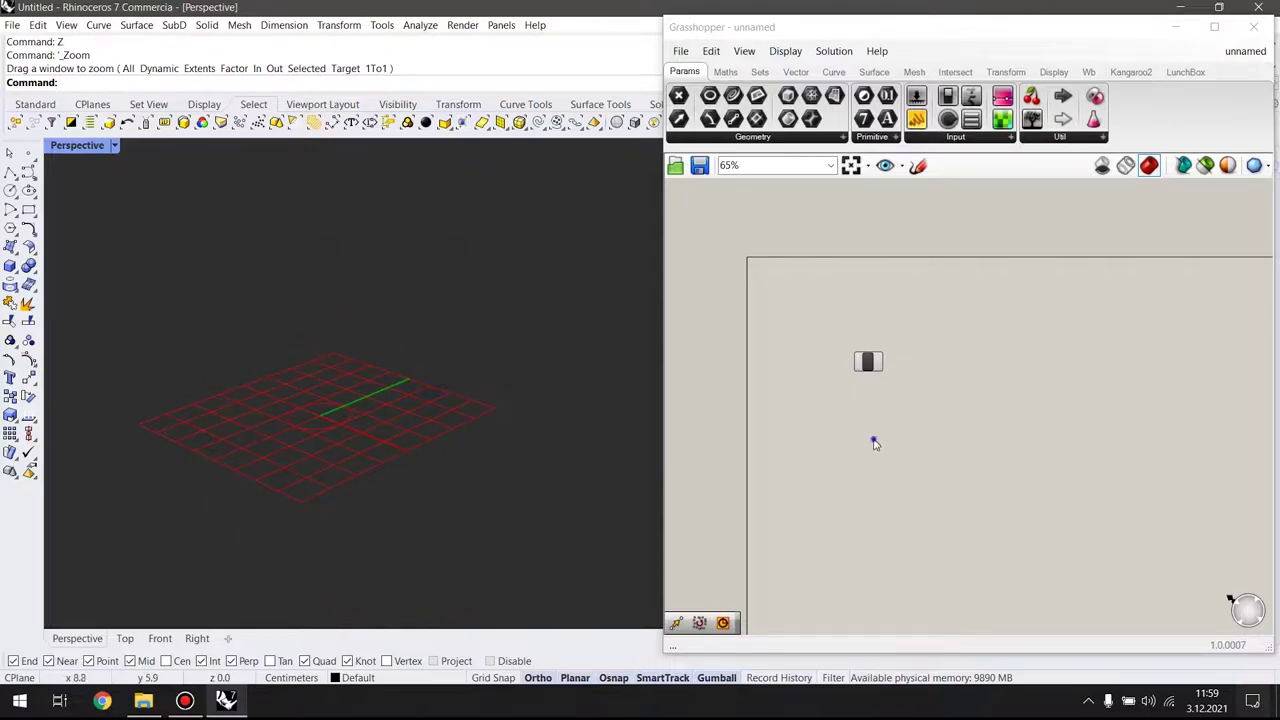
scroll(954, 374, up, 4)
Place a Move component beside the Circle component
right_drag(946, 391, 1034, 408)
double_click(1035, 403)
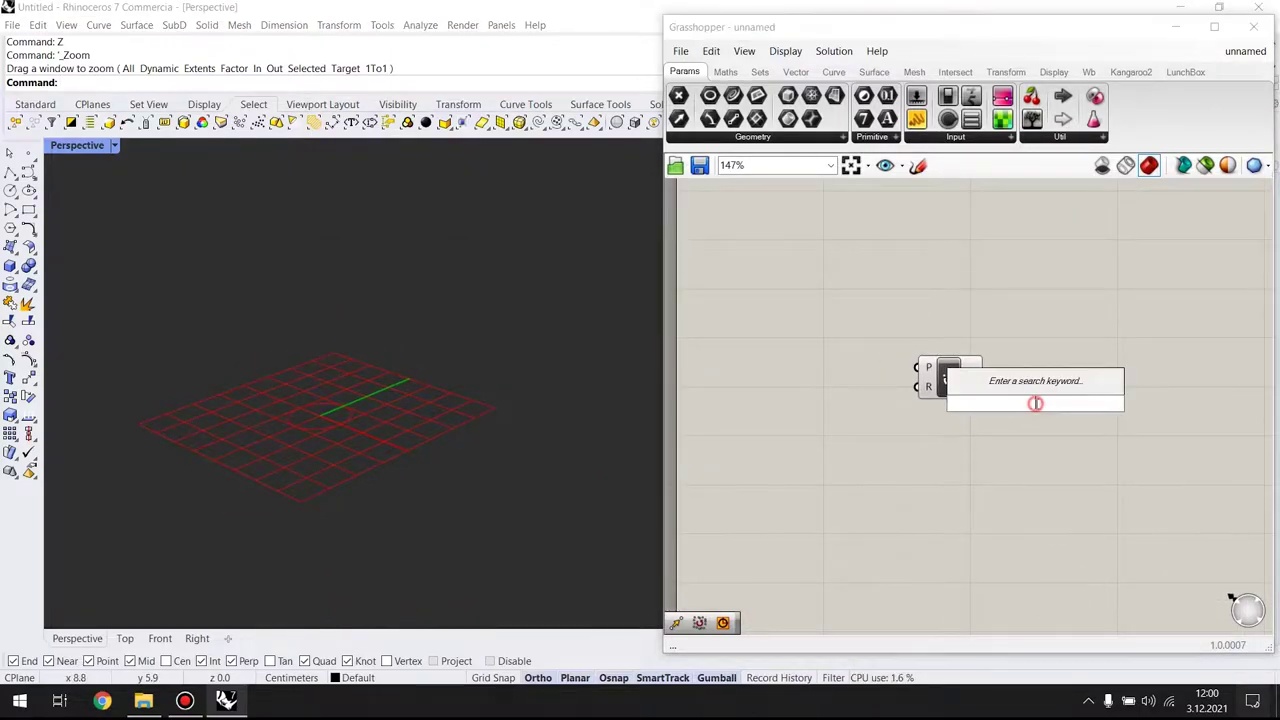
text(move)
key(Return)
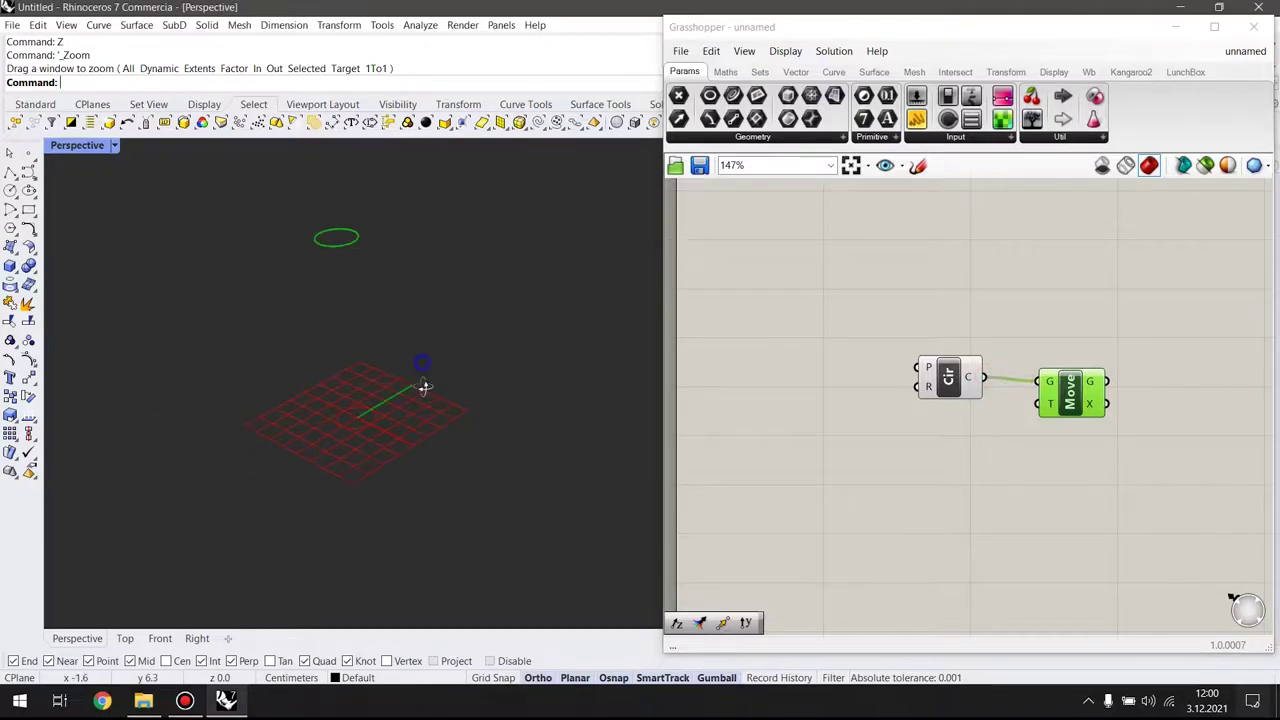
right_drag(443, 386, 467, 419)
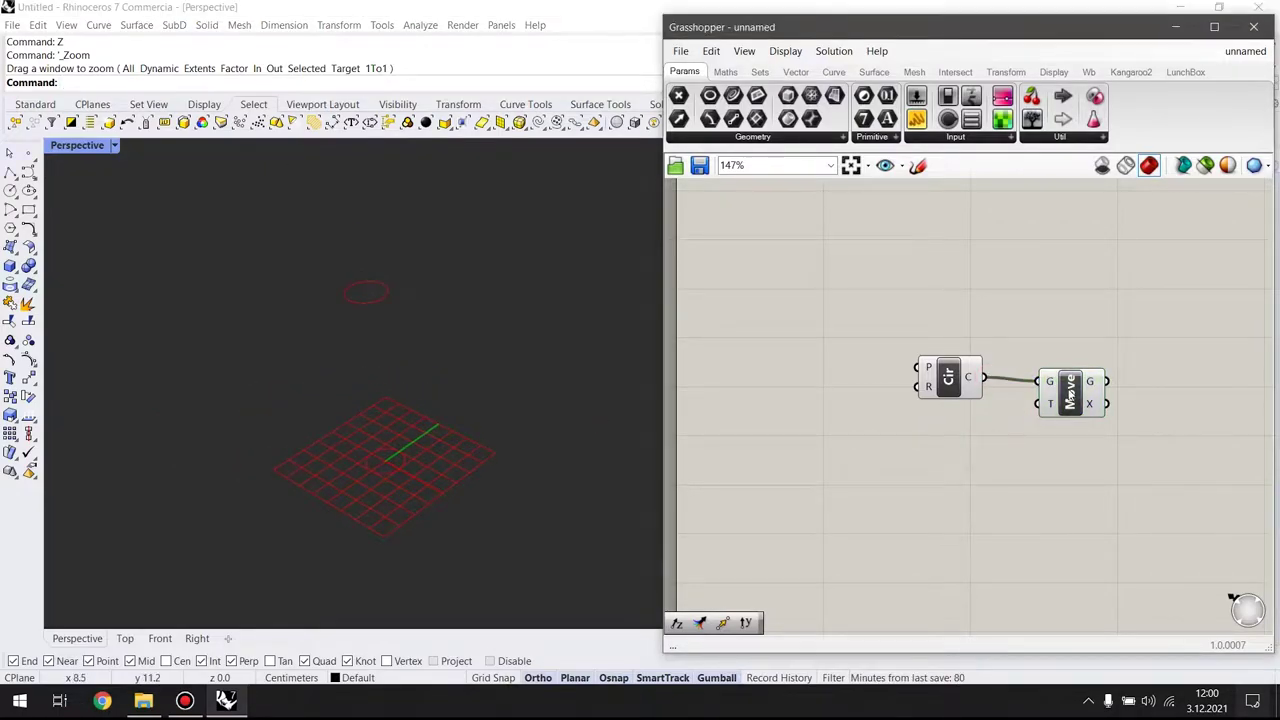
click(1070, 397)
click(959, 384)
click(1050, 440)
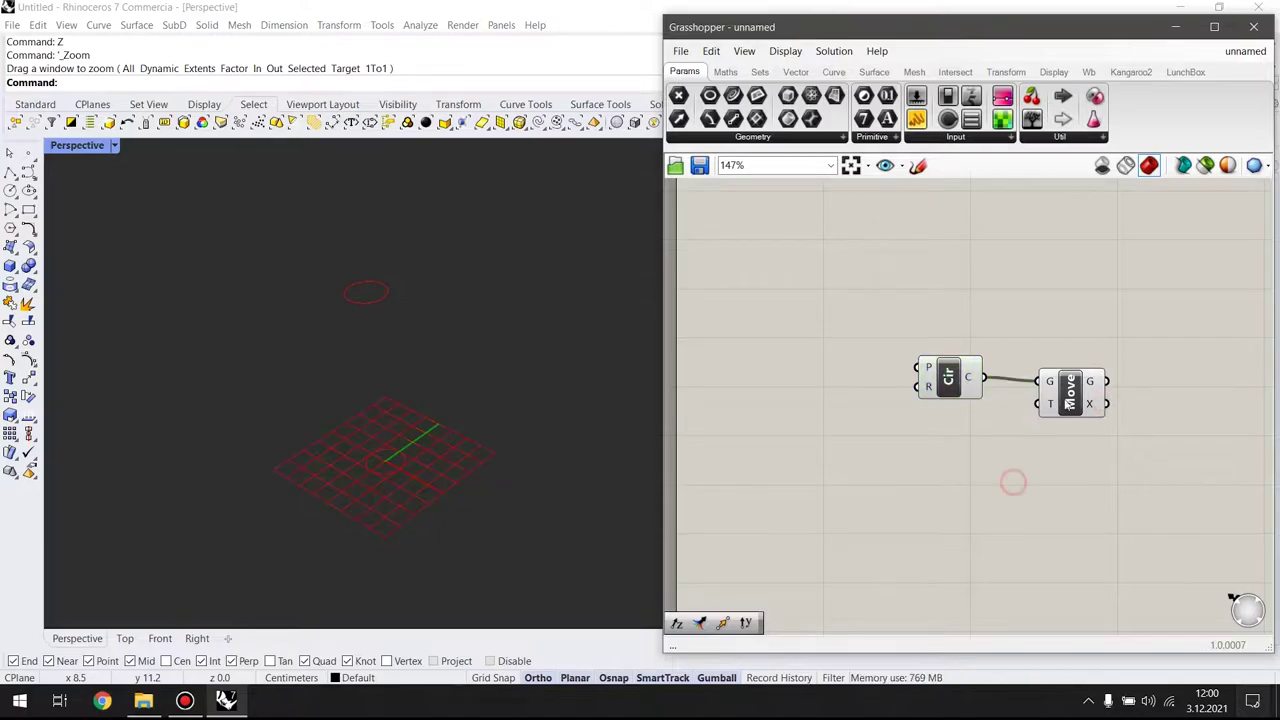
Add a Unit Z vector wired into Move's T input, positioned near Circle
double_click(949, 514)
text(z)
click(962, 495)
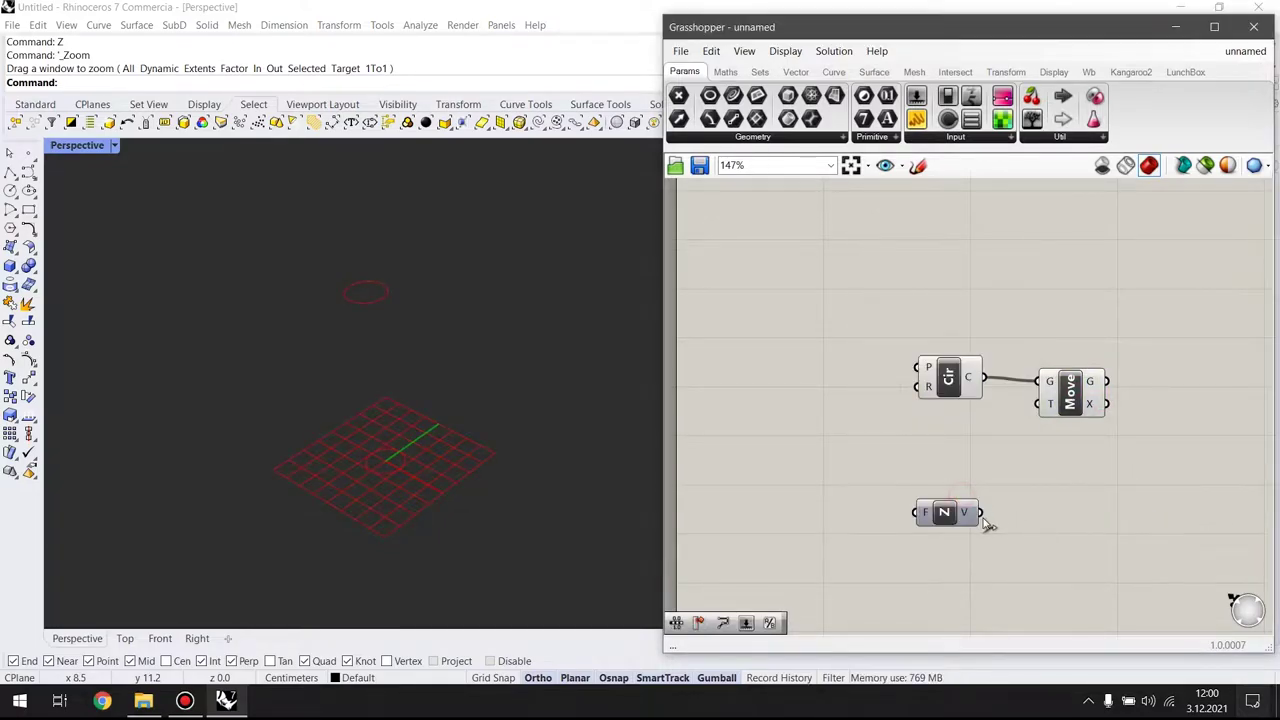
drag(980, 512, 1033, 406)
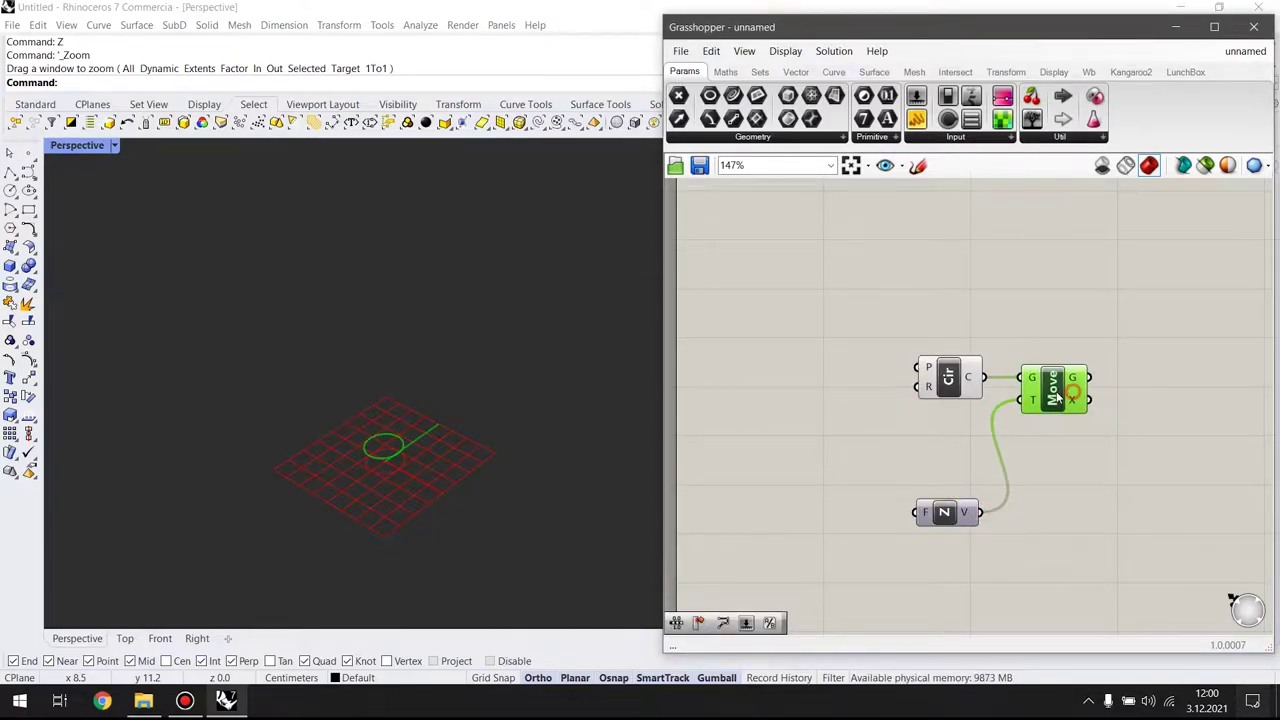
drag(957, 520, 960, 450)
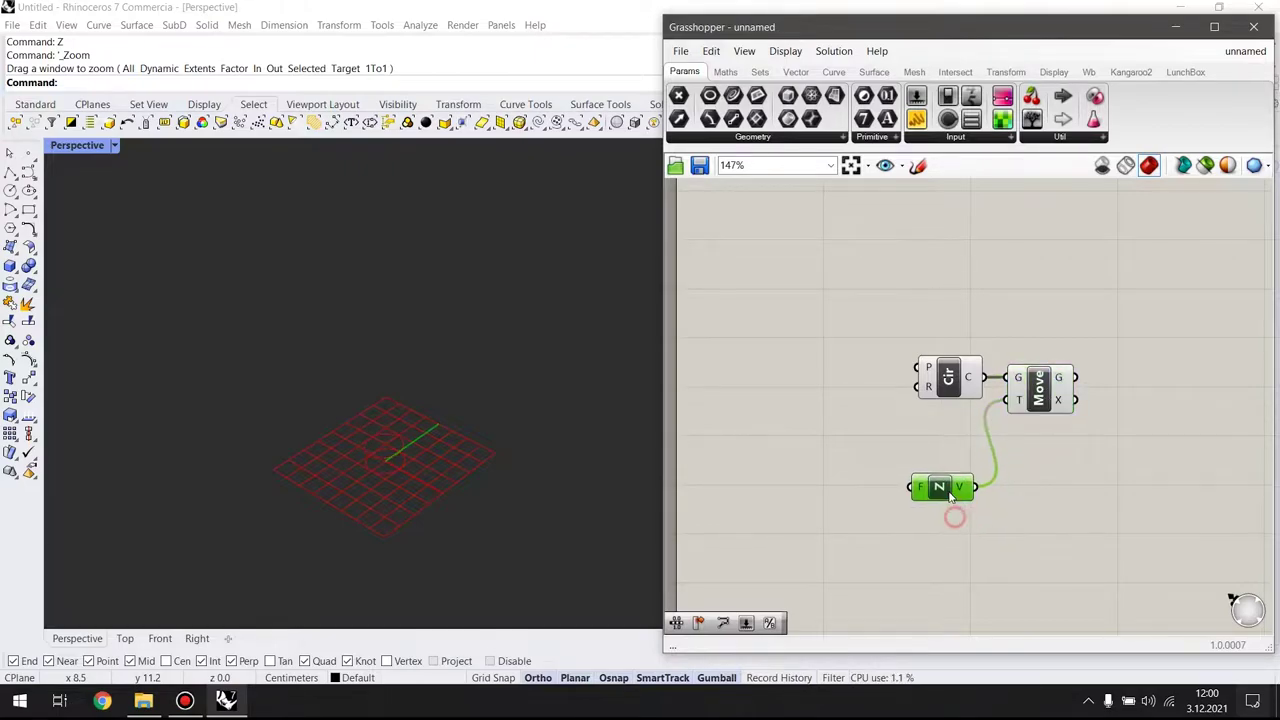
double_click(806, 390)
Add a Range component feeding both the circle radius and Unit Z's factor
text(ran)
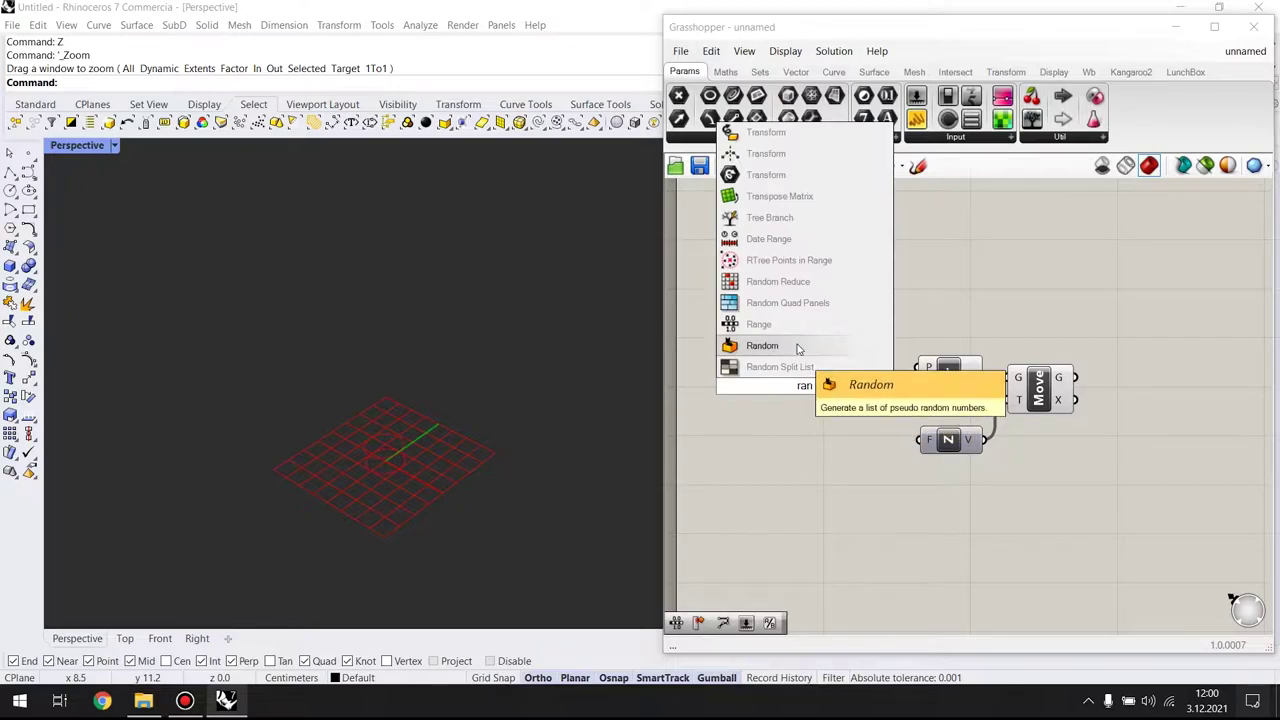
click(797, 325)
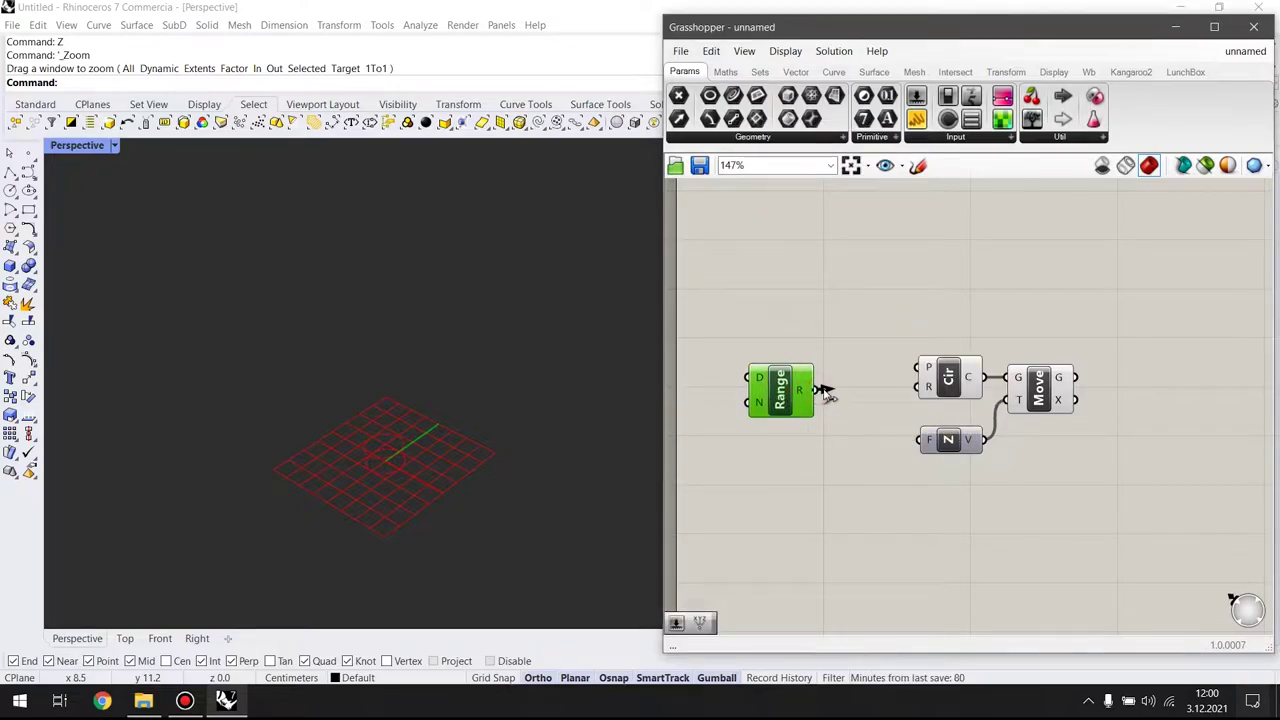
drag(880, 392, 926, 388)
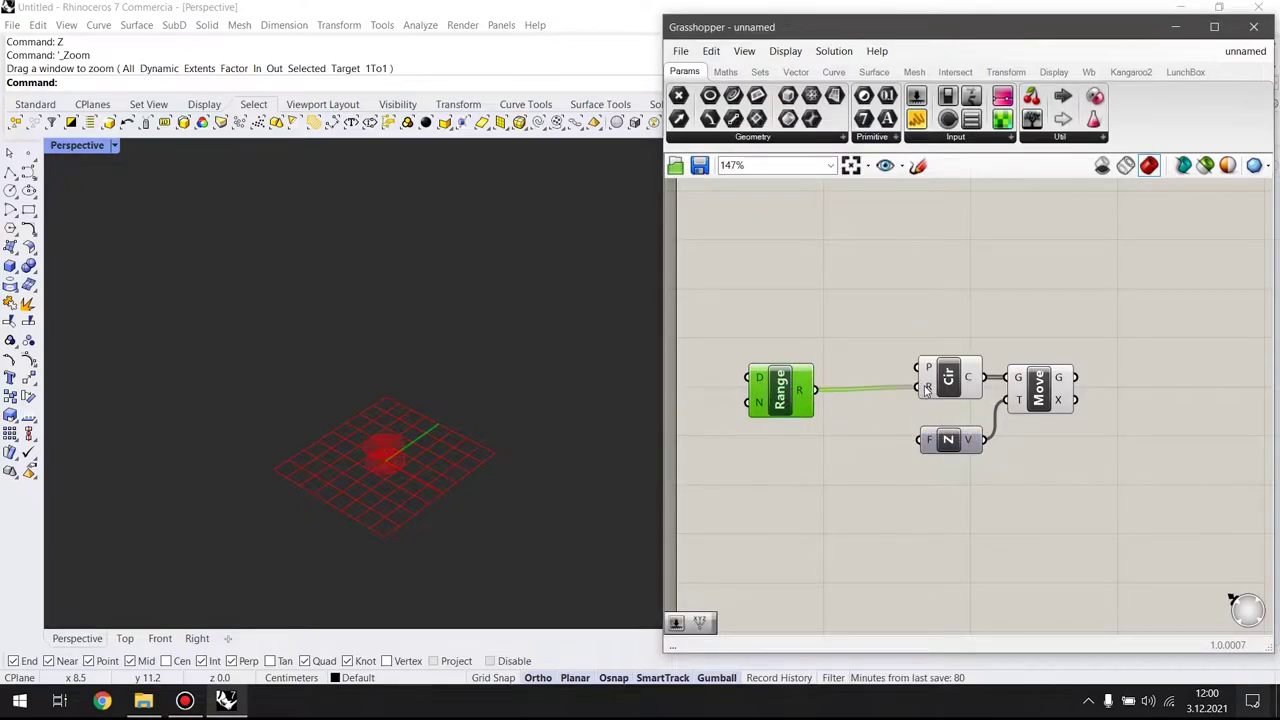
drag(818, 392, 920, 440)
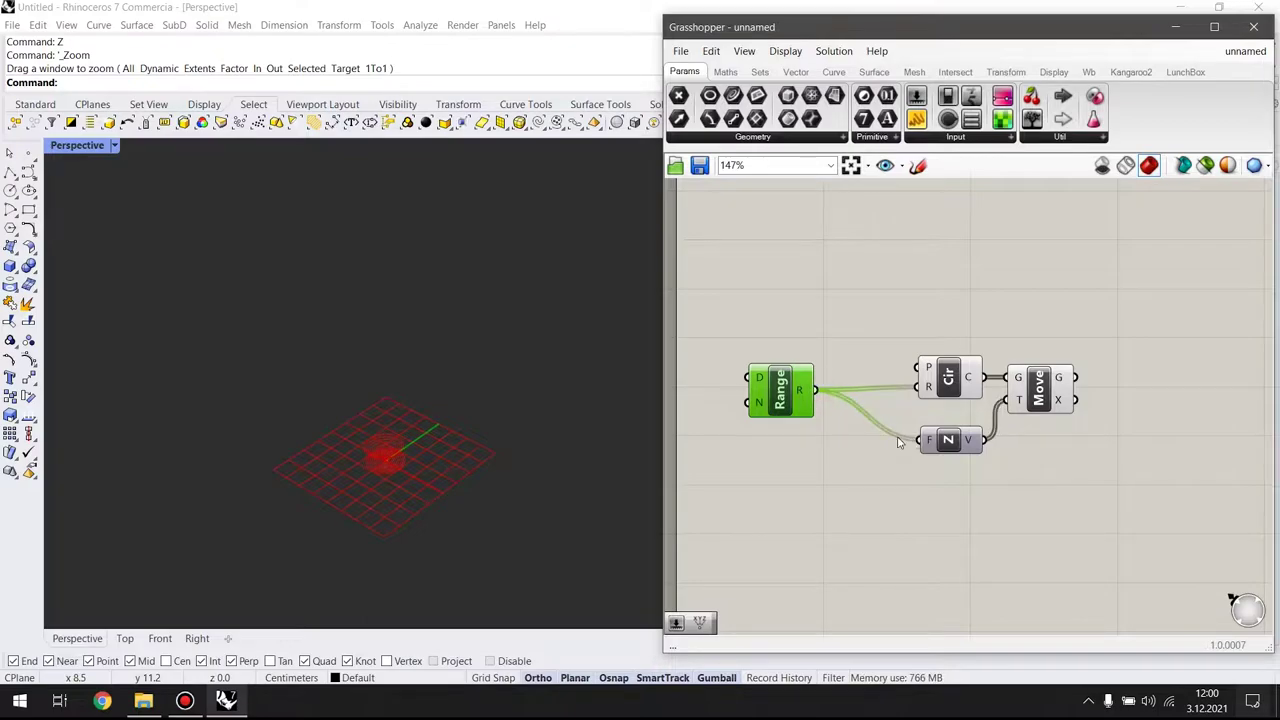
scroll(390, 465, up, 3)
right_drag(387, 448, 397, 380)
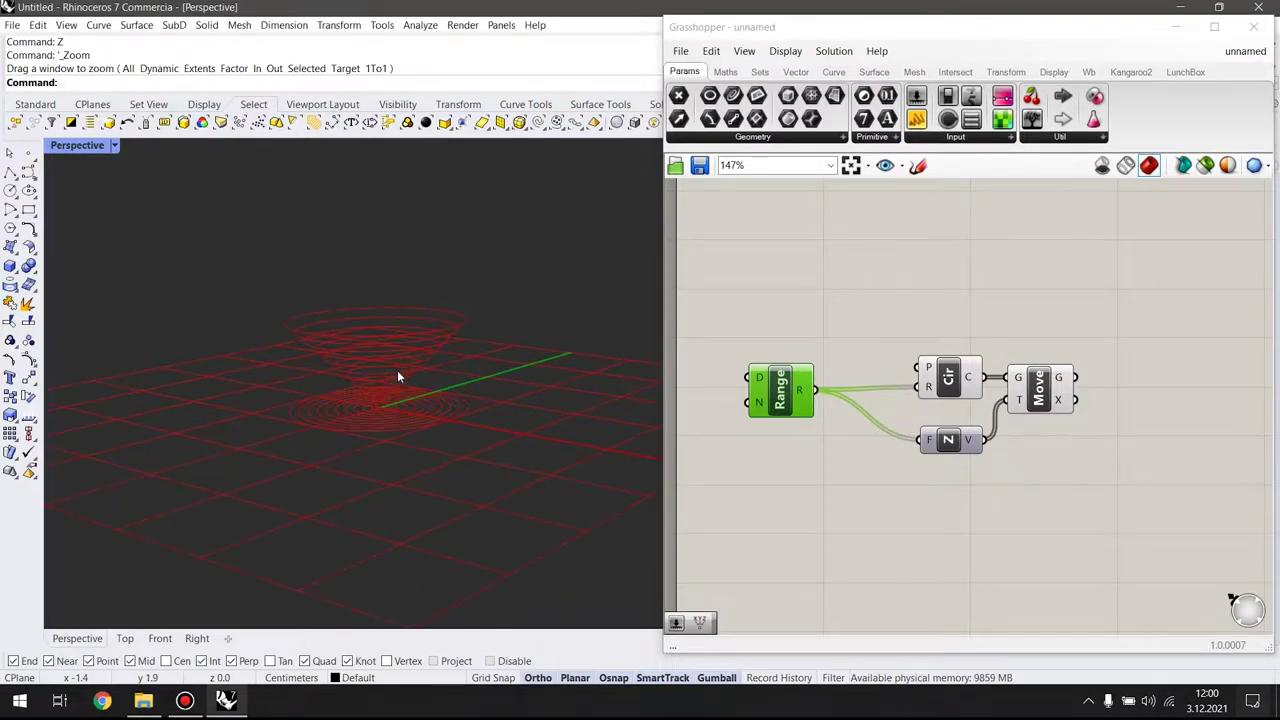
Reverse Unit Z's F input so the circles taper into a cone, then select everything
right_click(927, 441)
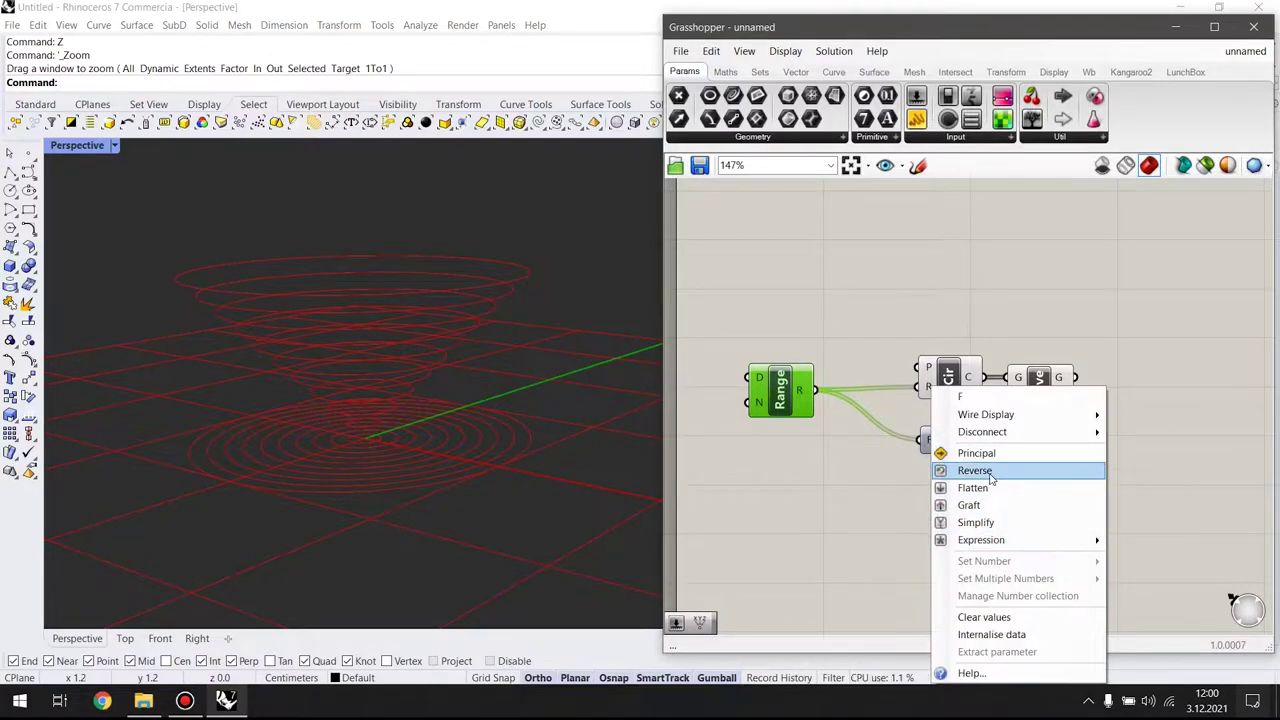
click(975, 470)
click(908, 532)
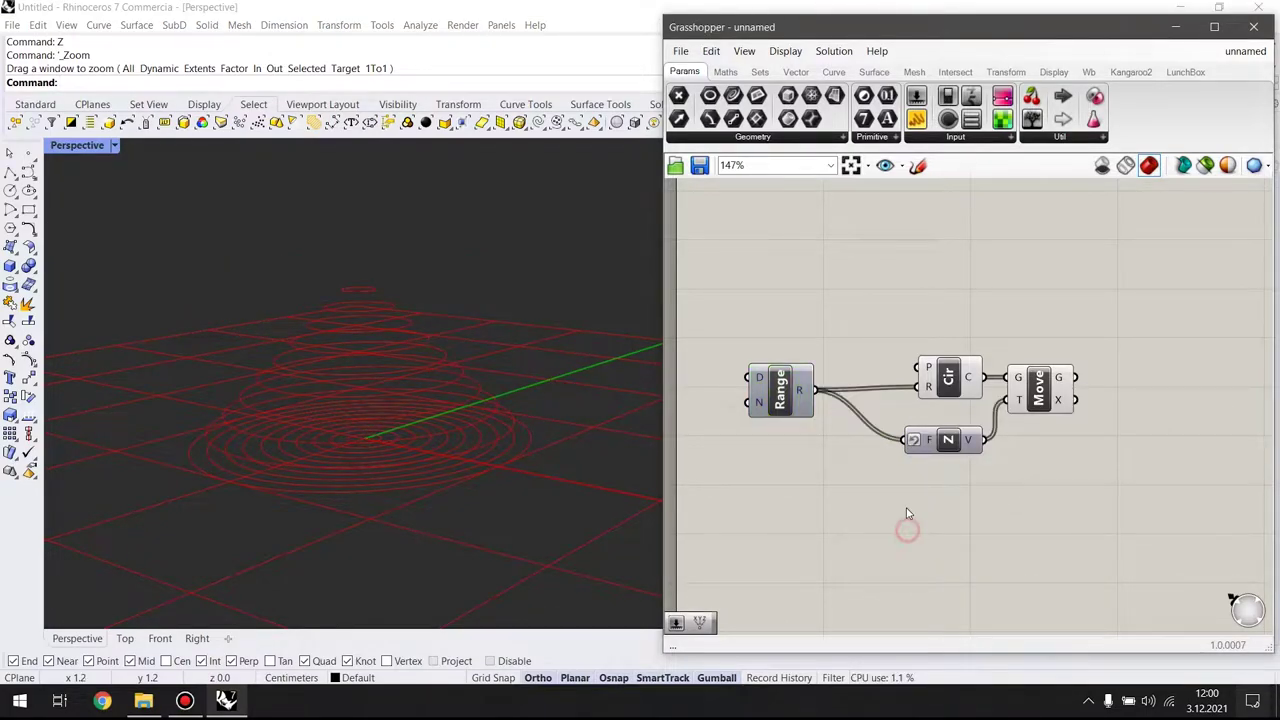
right_click(920, 447)
key(Escape)
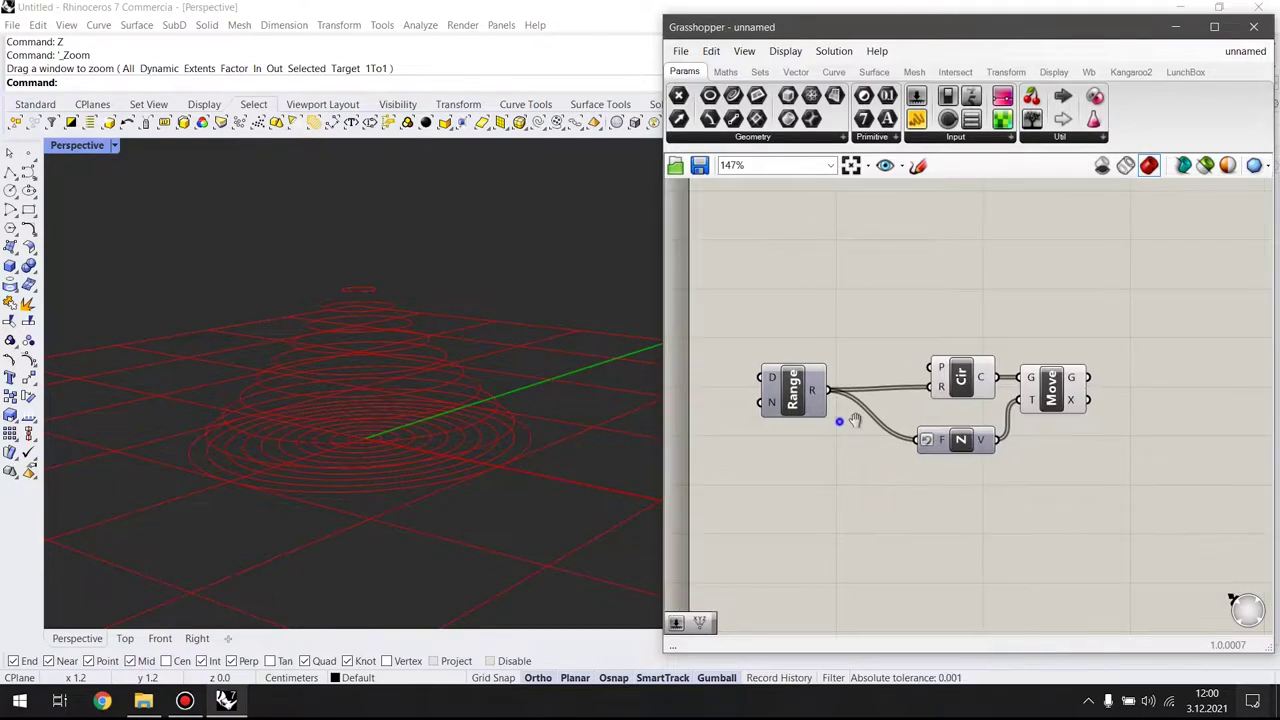
right_drag(849, 420, 924, 420)
drag(1086, 289, 882, 528)
Create a number slider set to 11 and wire it into Range's Domain input
right_drag(1118, 397, 1174, 395)
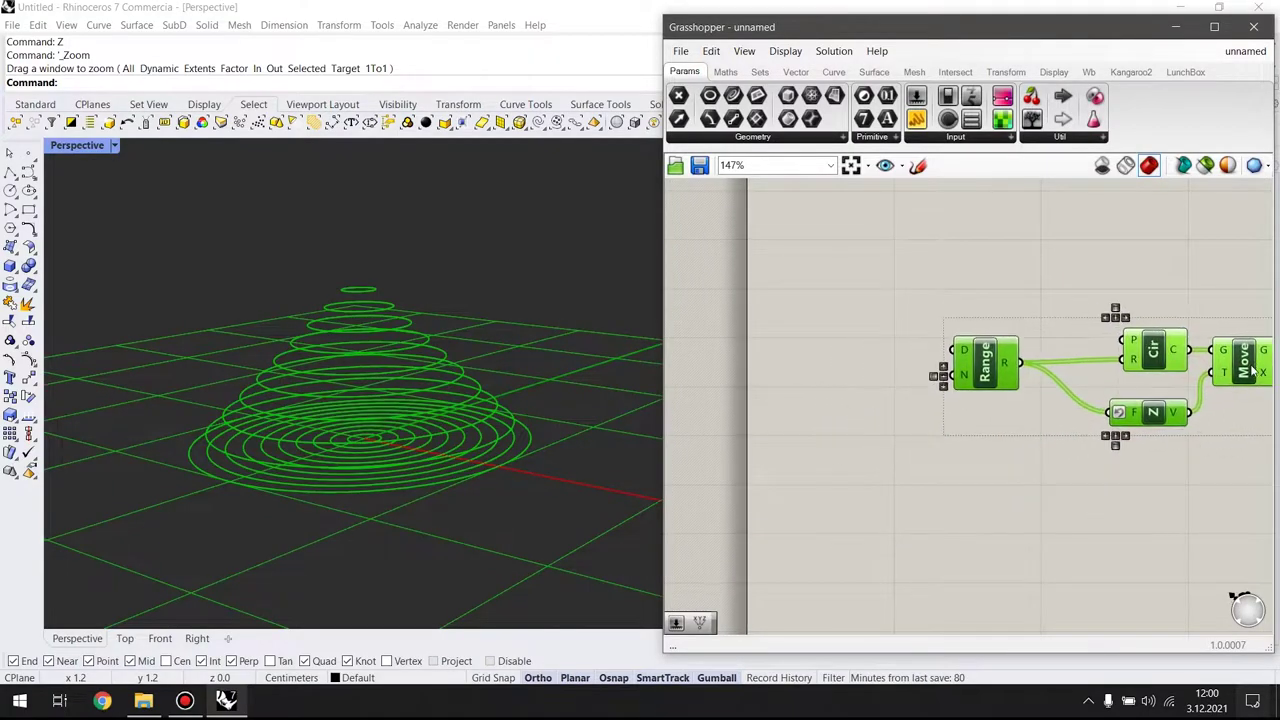
click(911, 449)
double_click(890, 441)
text(11)
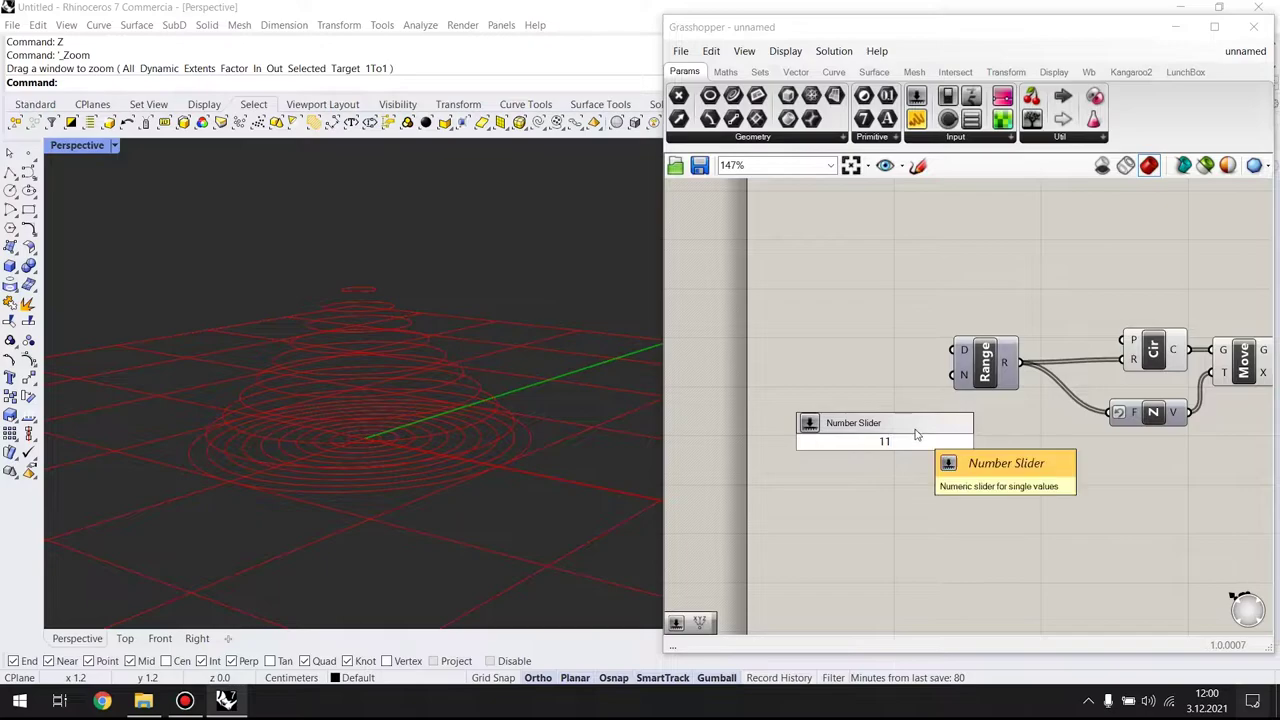
key(Return)
mouse_move(935, 452)
mouse_down()
mouse_move(889, 388)
mouse_move(902, 398)
mouse_up()
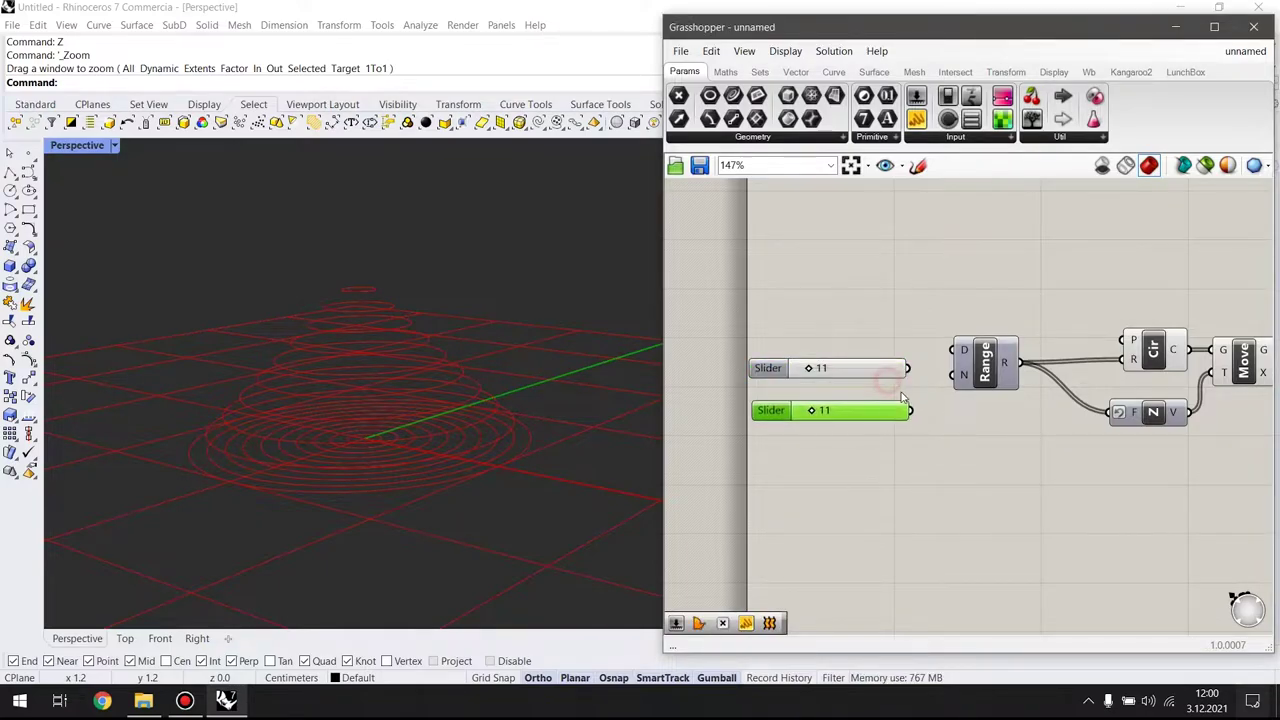
drag(958, 348, 954, 350)
Wire a second 11 slider into Range's Steps input and align the Domain and Steps sliders
scroll(474, 353, down, 5)
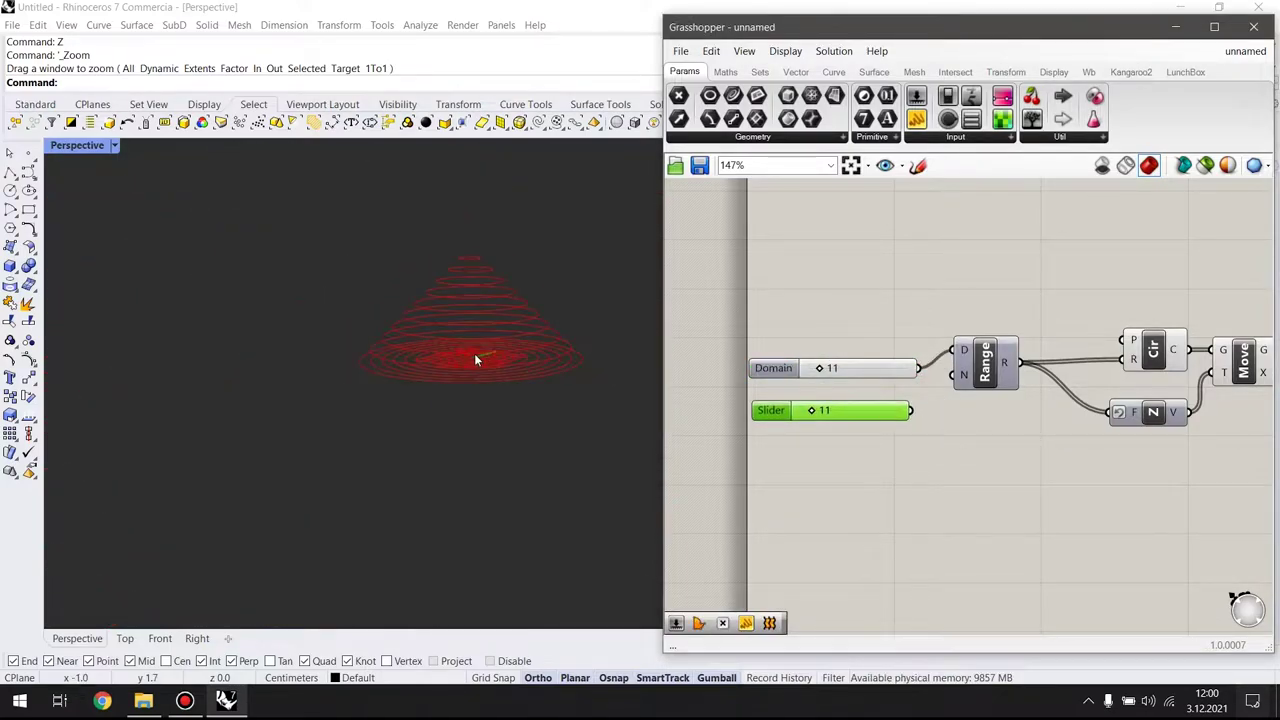
scroll(455, 412, down, 2)
scroll(455, 412, up, 3)
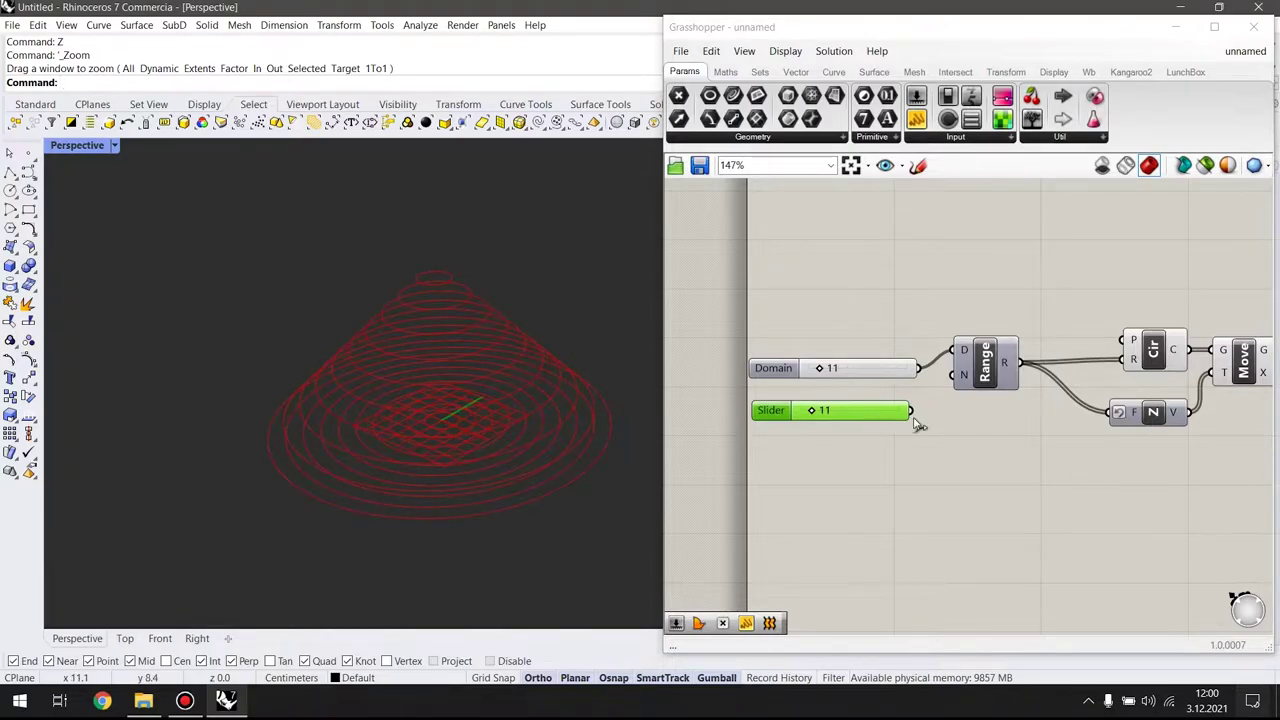
mouse_move(911, 410)
mouse_down()
mouse_move(952, 375)
mouse_move(897, 353)
mouse_up()
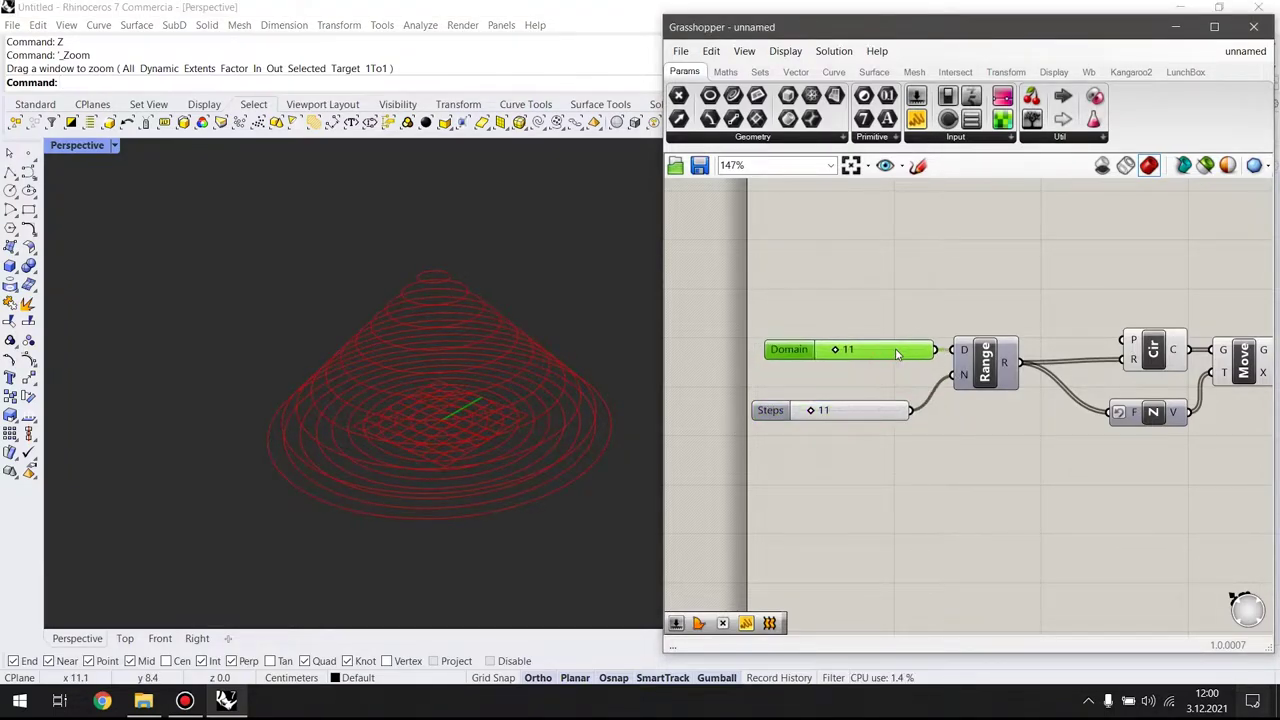
drag(872, 411, 893, 376)
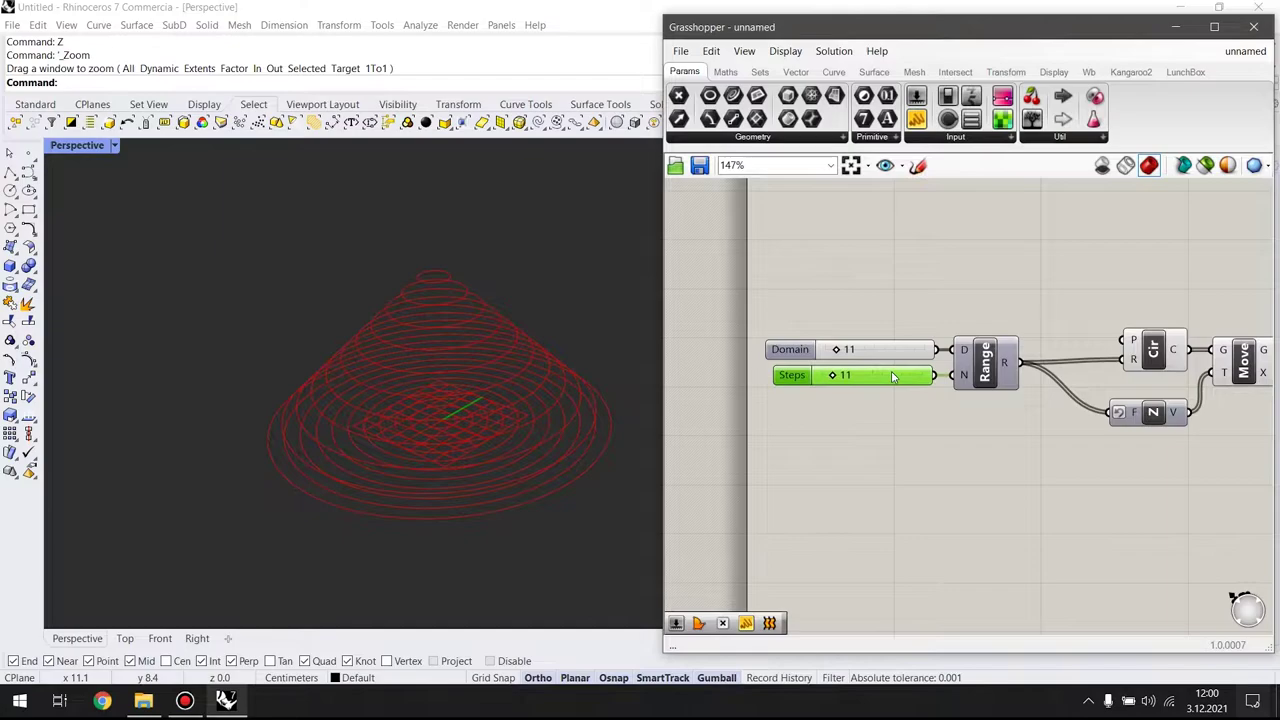
right_drag(980, 428, 890, 464)
shift+click(748, 372)
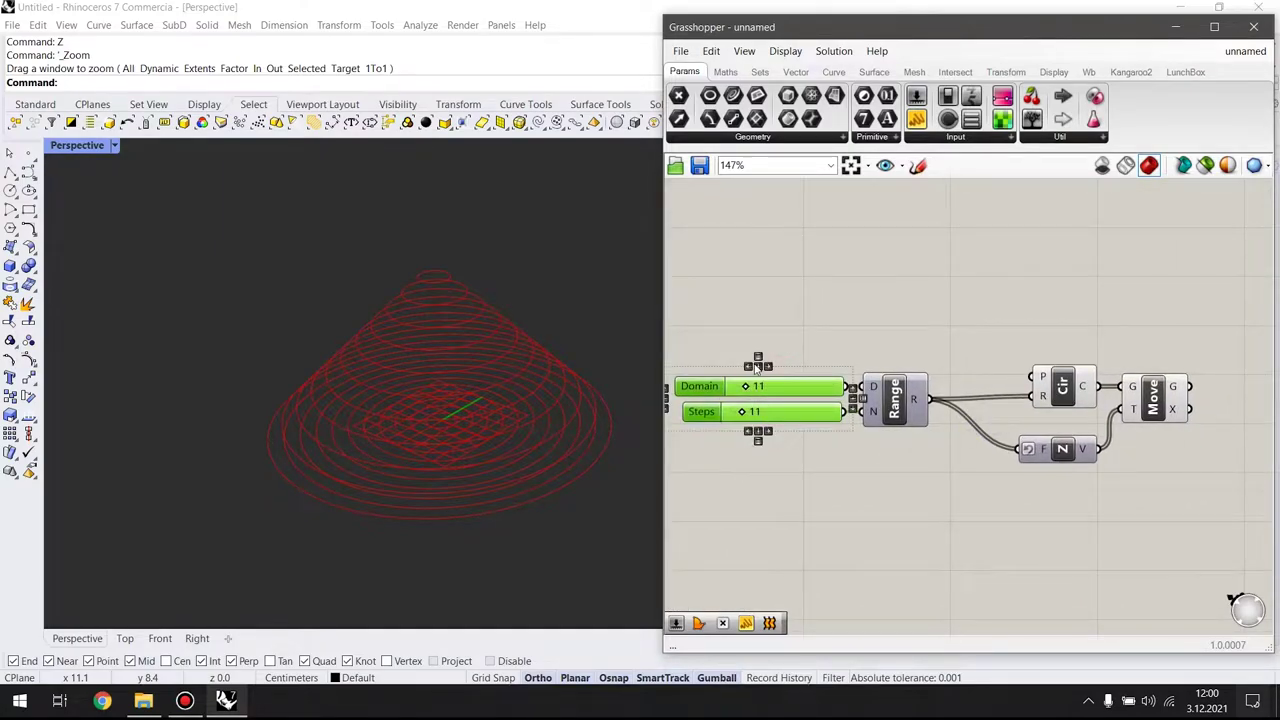
click(963, 506)
scroll(1014, 466, up, 2)
scroll(811, 466, down, 2)
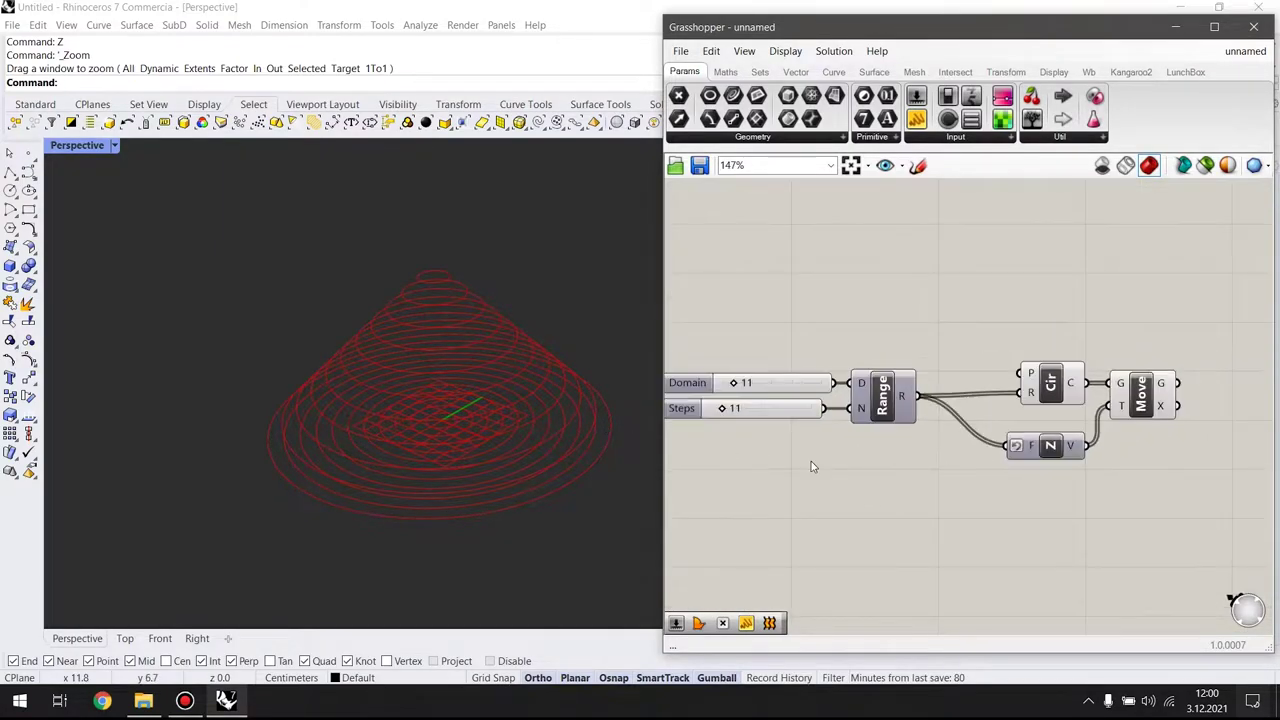
Apply an x^2 expression to Unit Z's F input through the Expression Editor
right_click(1012, 448)
mouse_move(1072, 540)
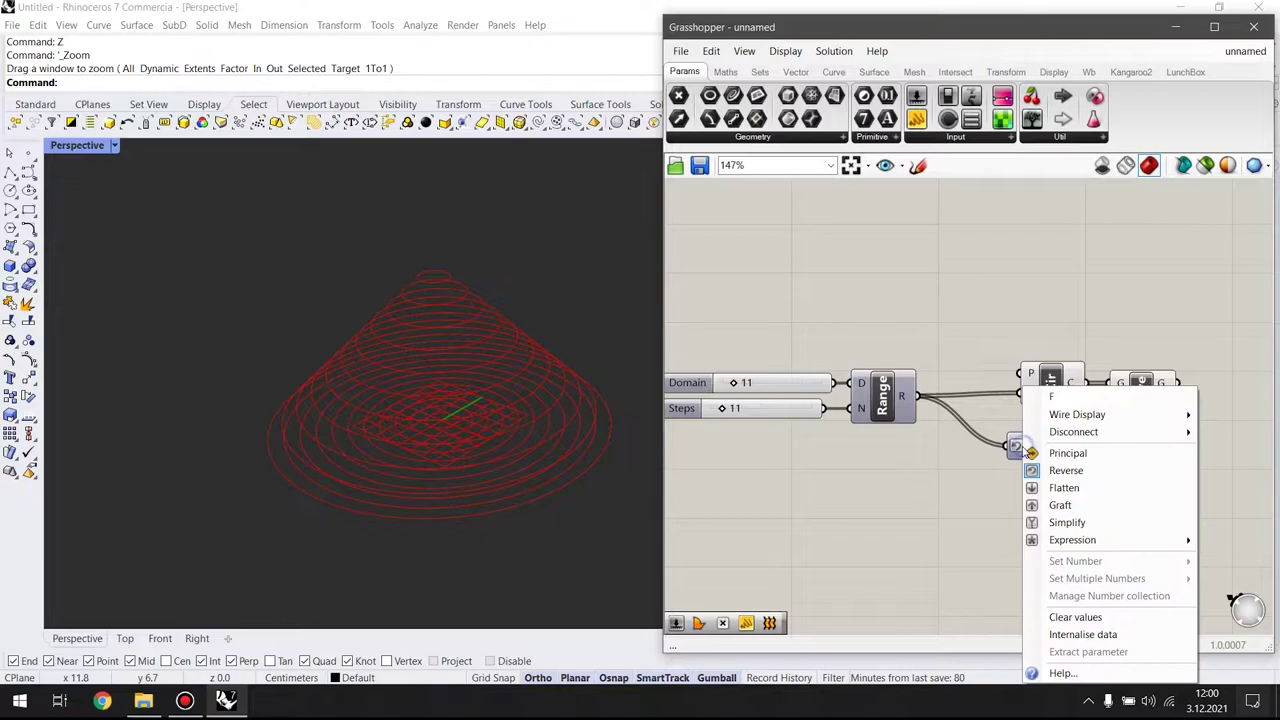
click(950, 553)
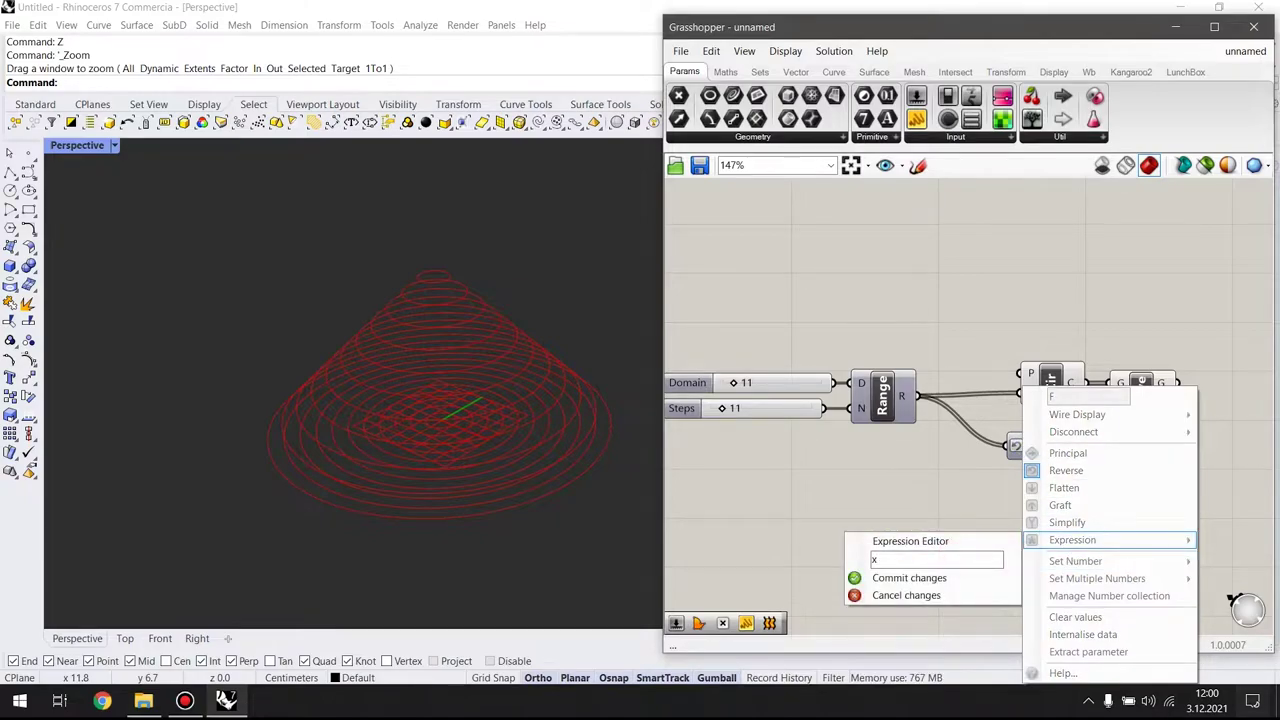
key(BackSpace)
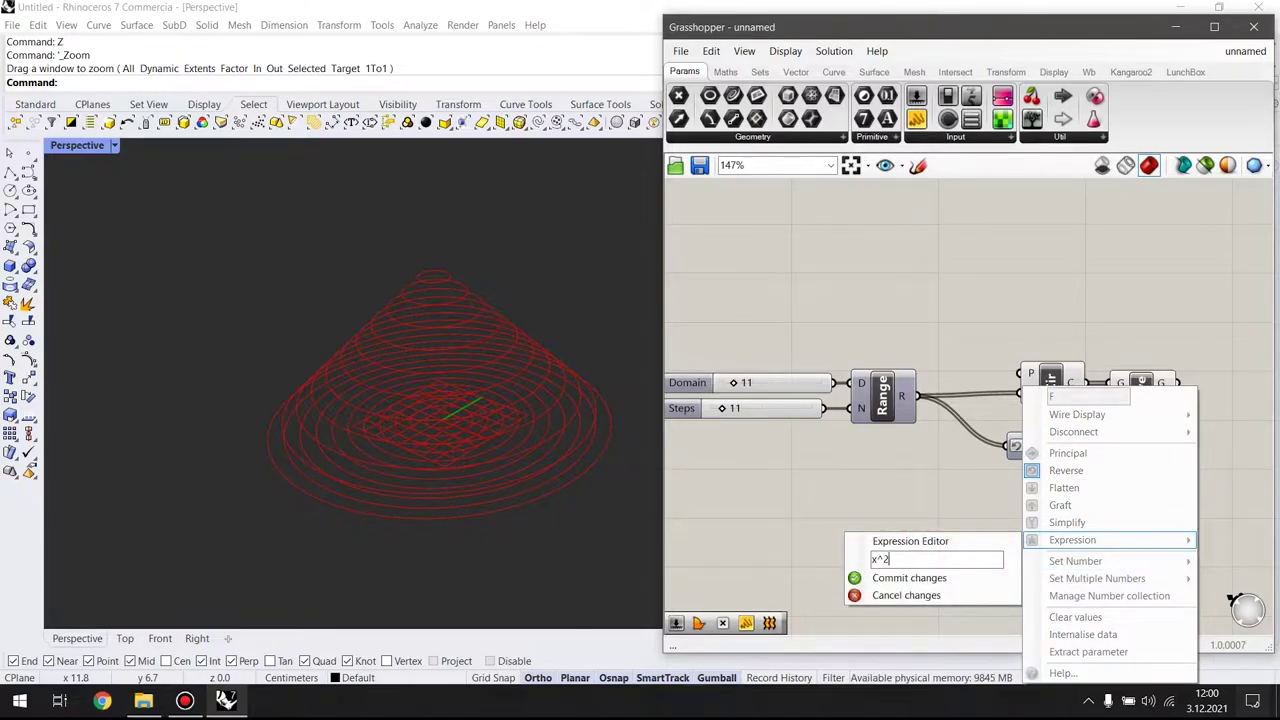
click(930, 578)
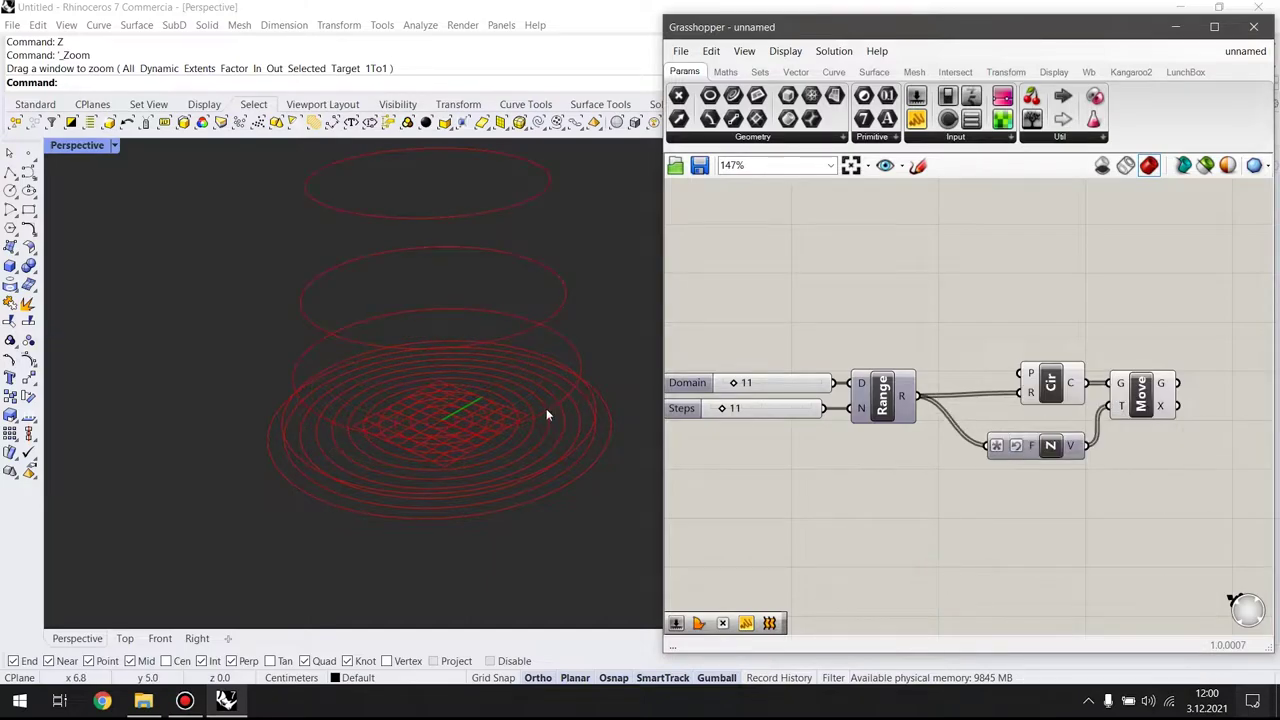
scroll(546, 412, down, 5)
scroll(485, 381, up, 2)
scroll(482, 448, down, 2)
scroll(482, 418, up, 2)
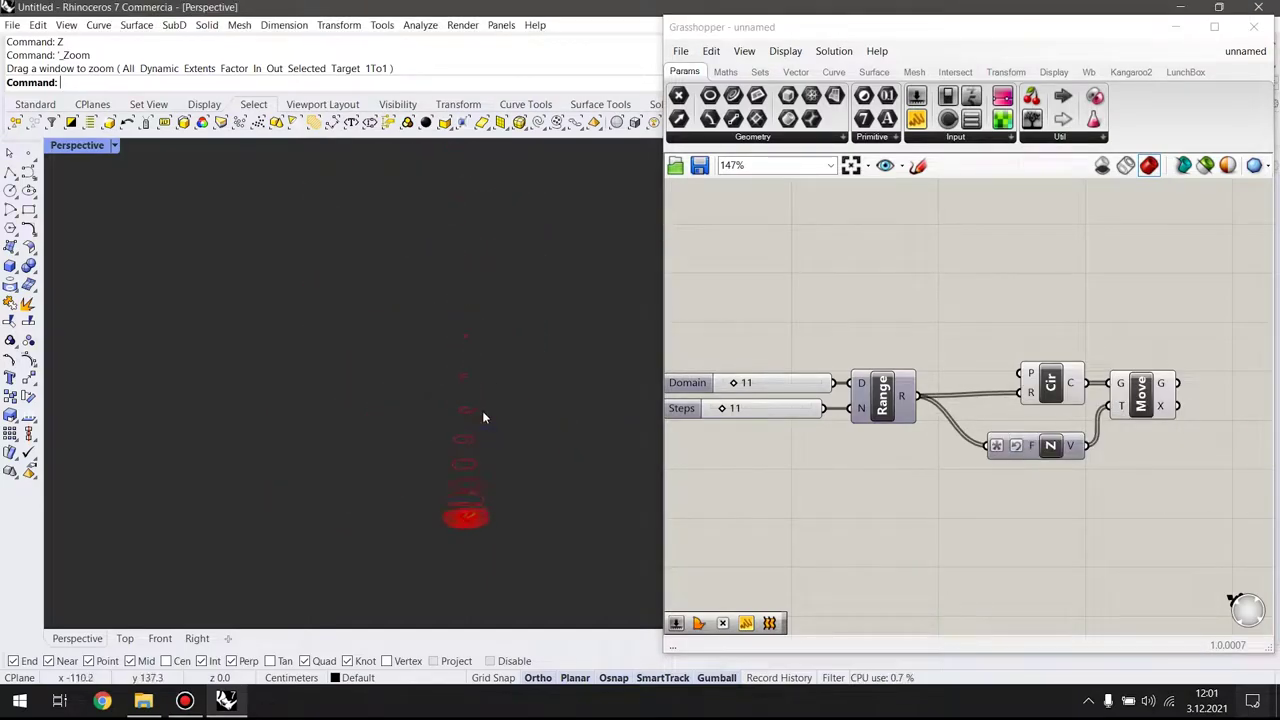
scroll(482, 415, up, 2)
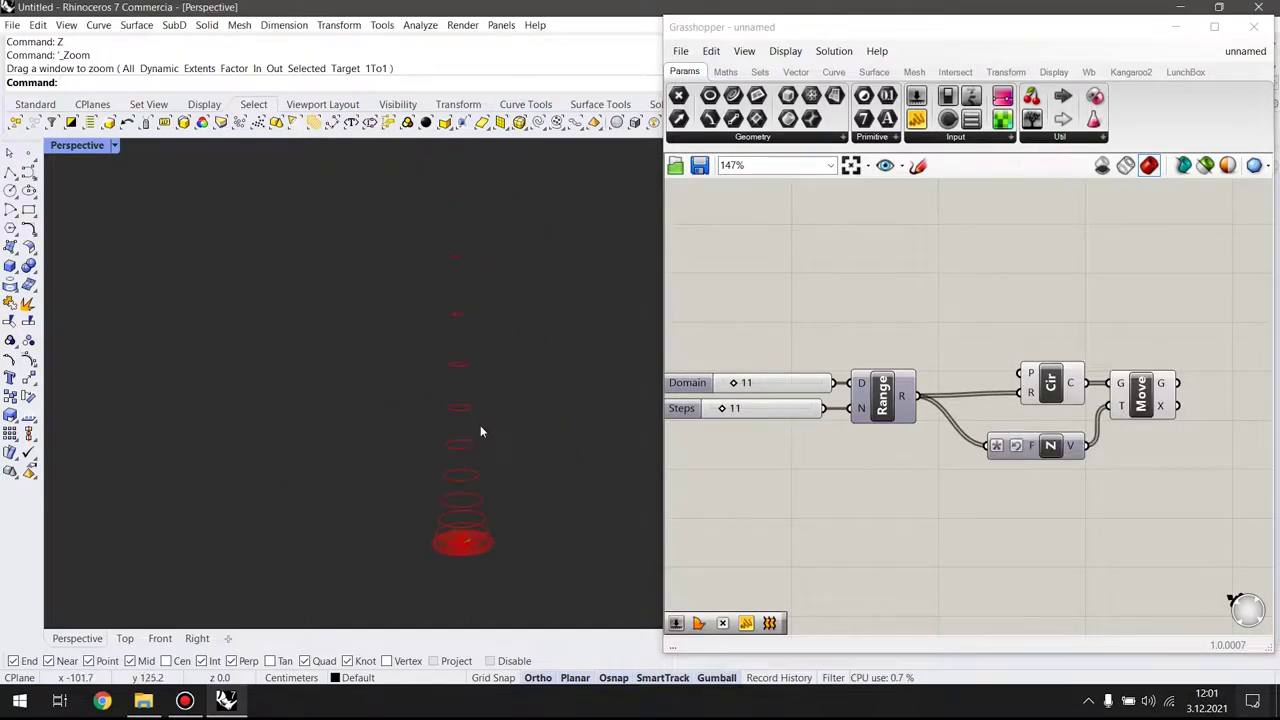
Try x^1.5 on the F input, then settle back on x^2
right_click(998, 455)
mouse_move(1047, 540)
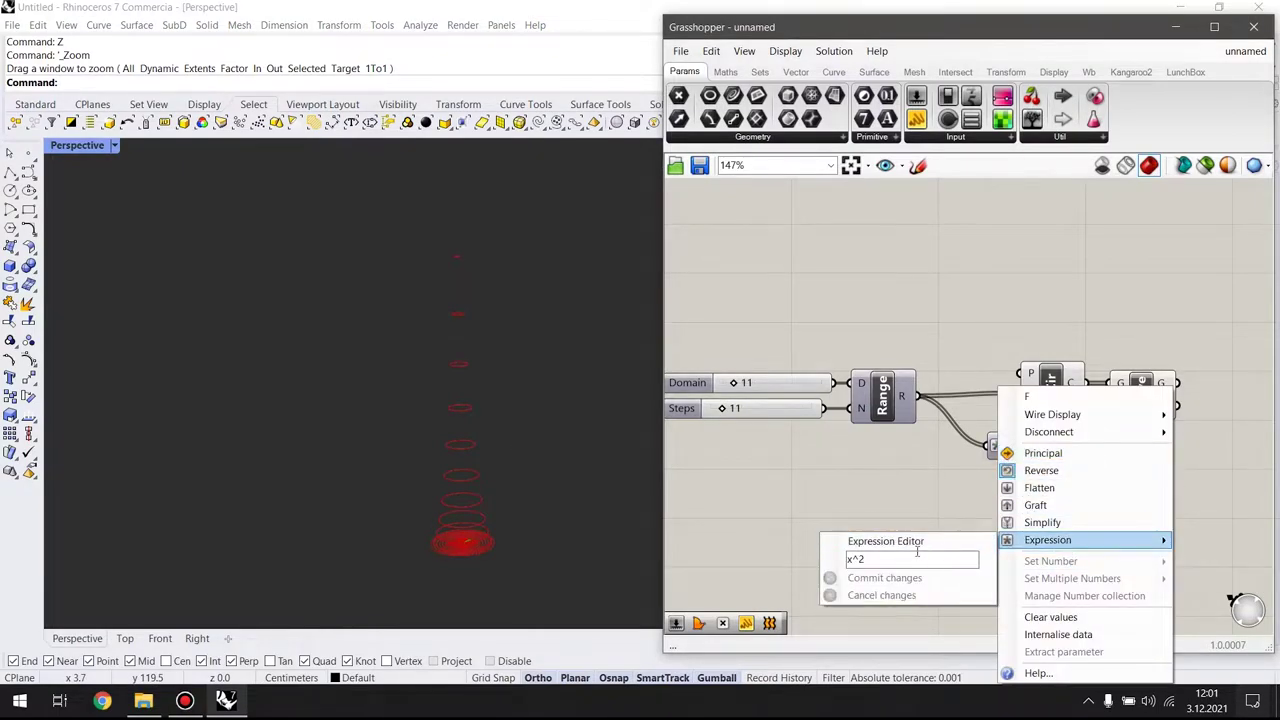
click(917, 553)
text(1.5)
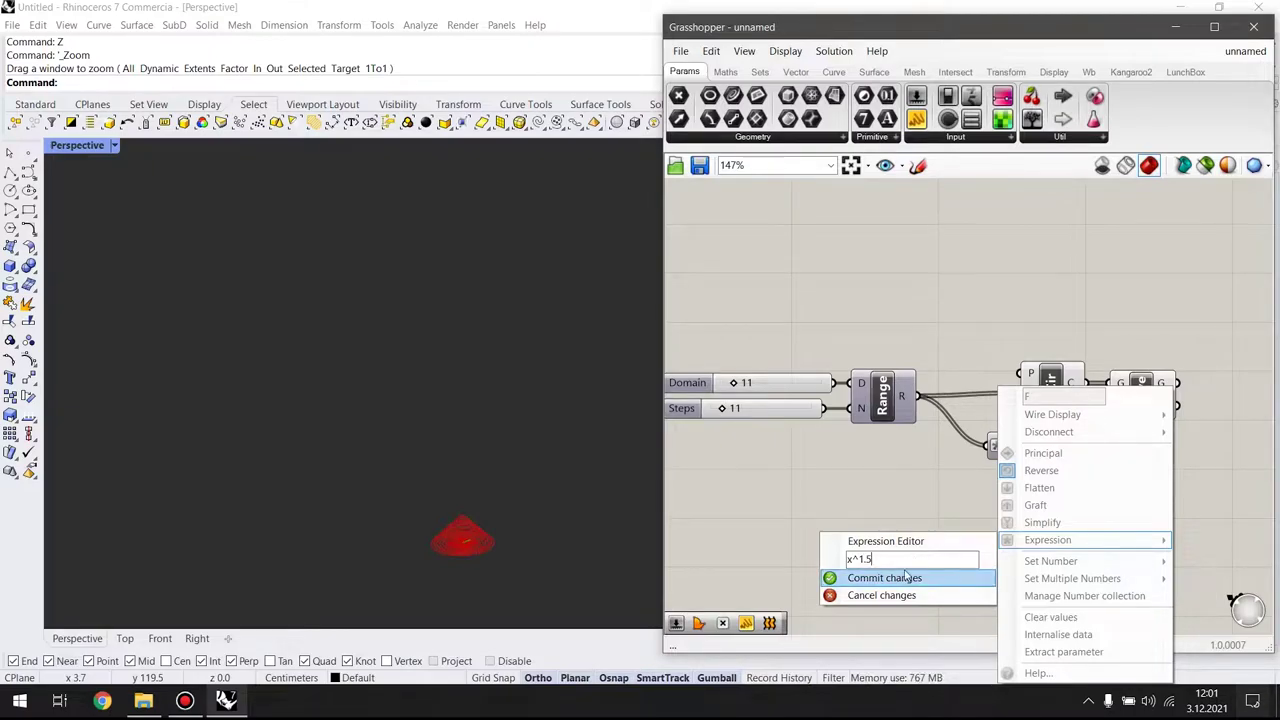
click(906, 576)
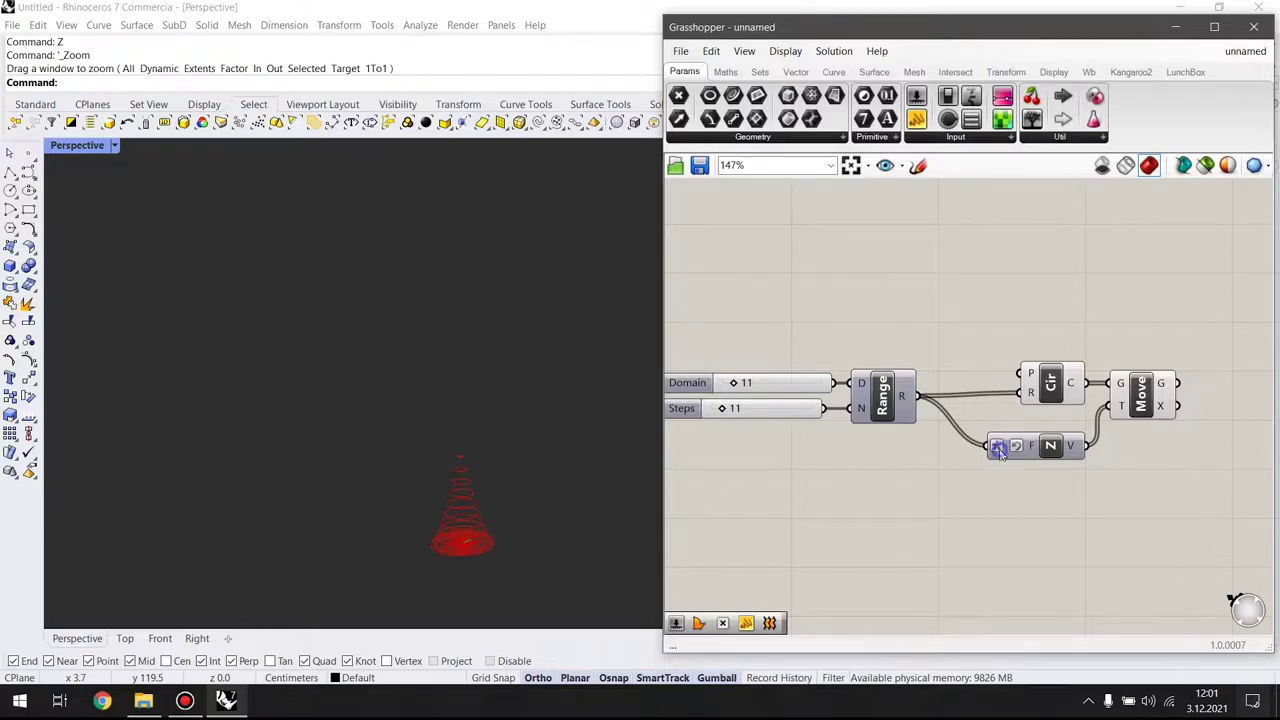
right_click(999, 450)
mouse_move(1049, 540)
click(900, 559)
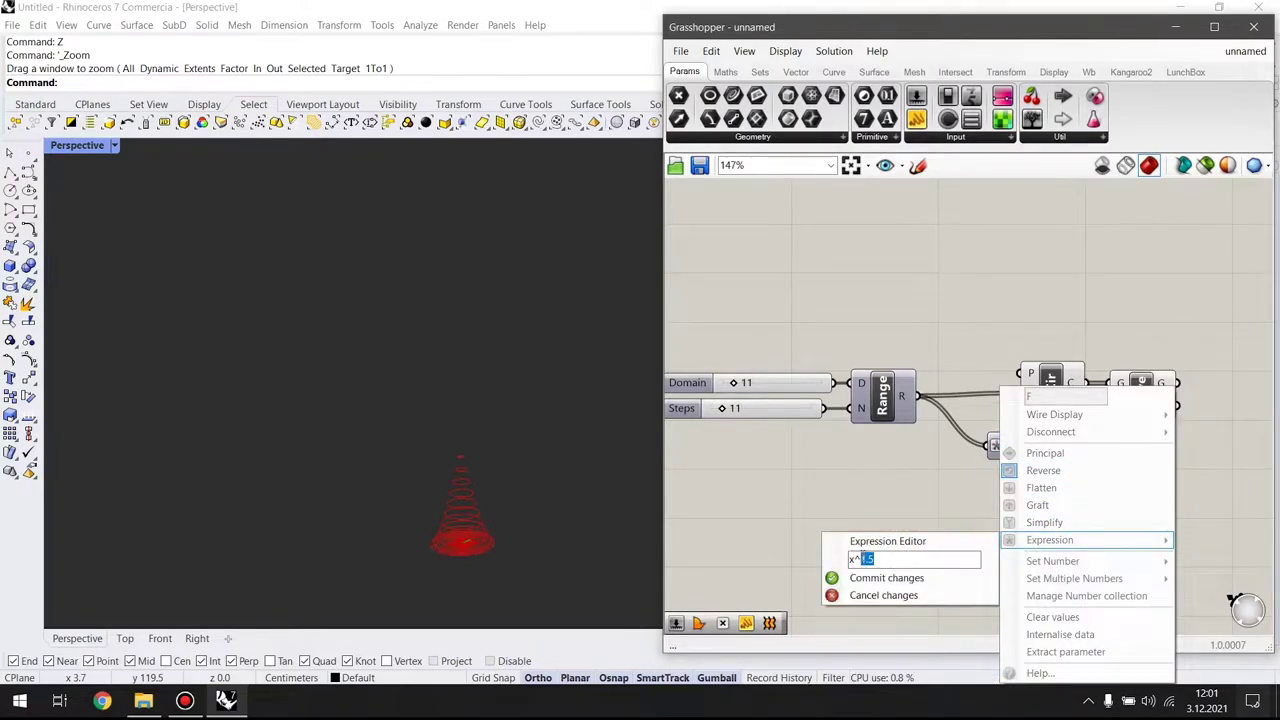
scroll(393, 418, down, 5)
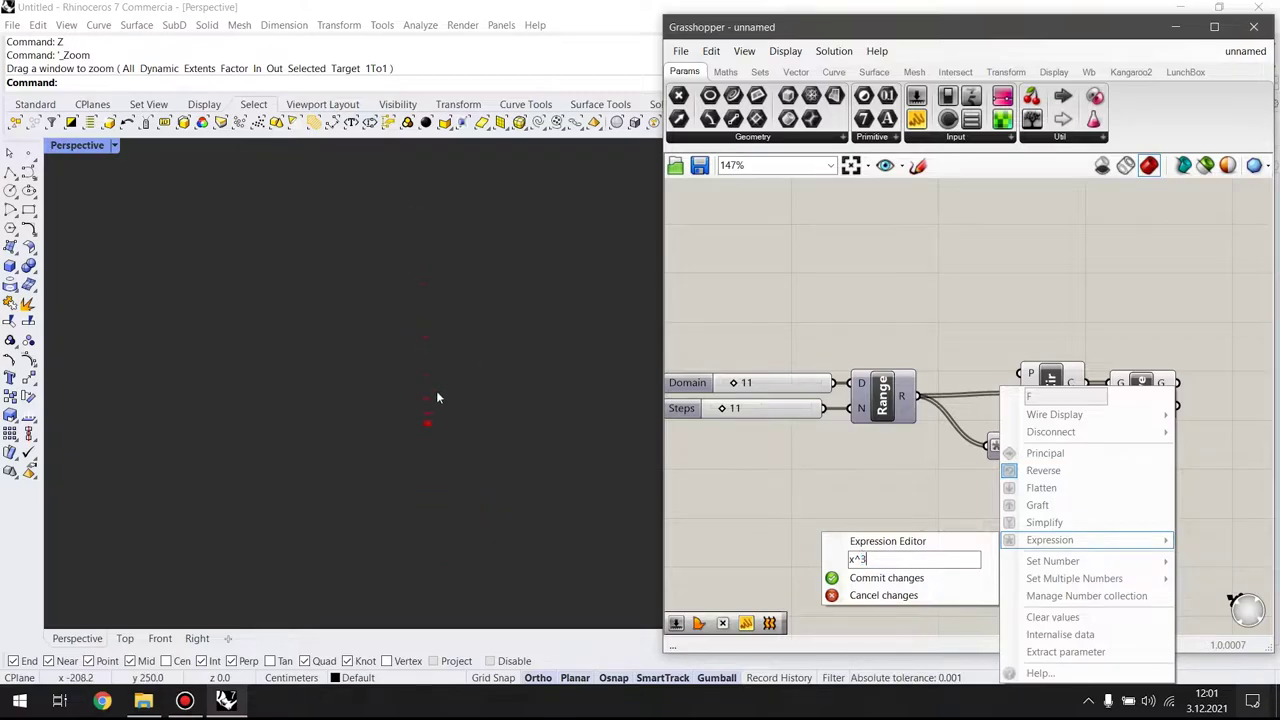
scroll(405, 480, up, 5)
text(2)
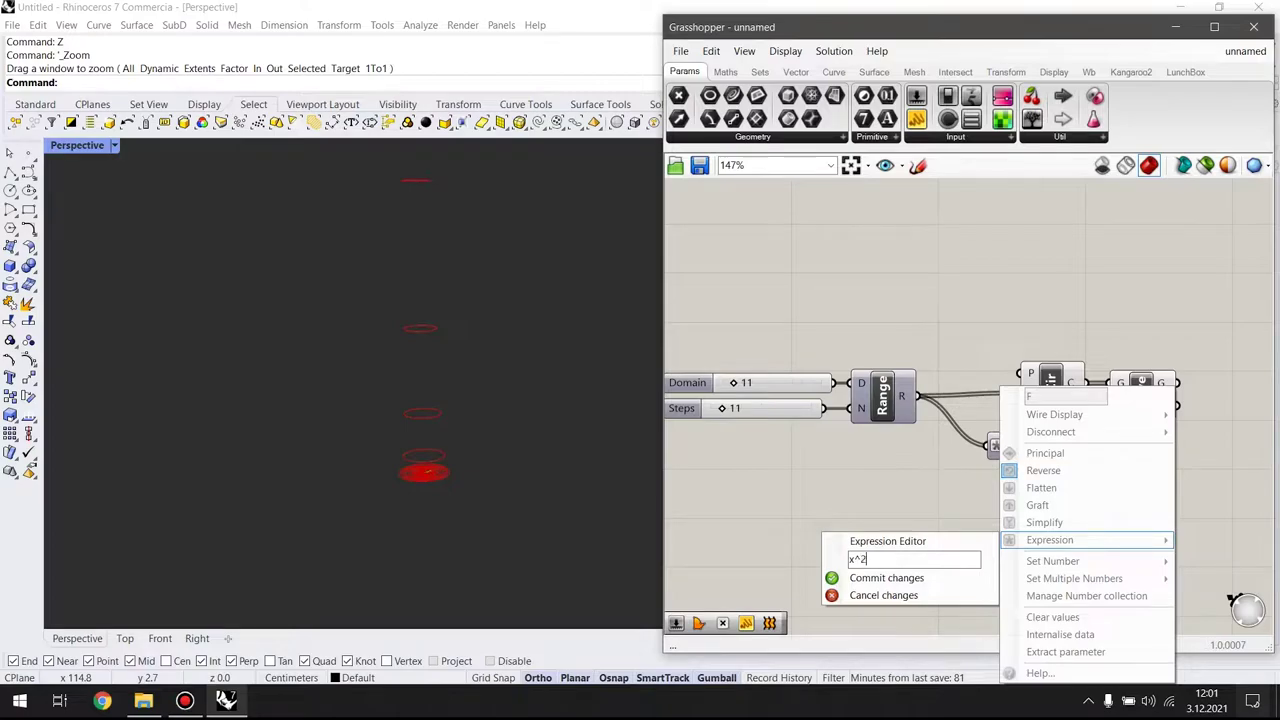
click(883, 576)
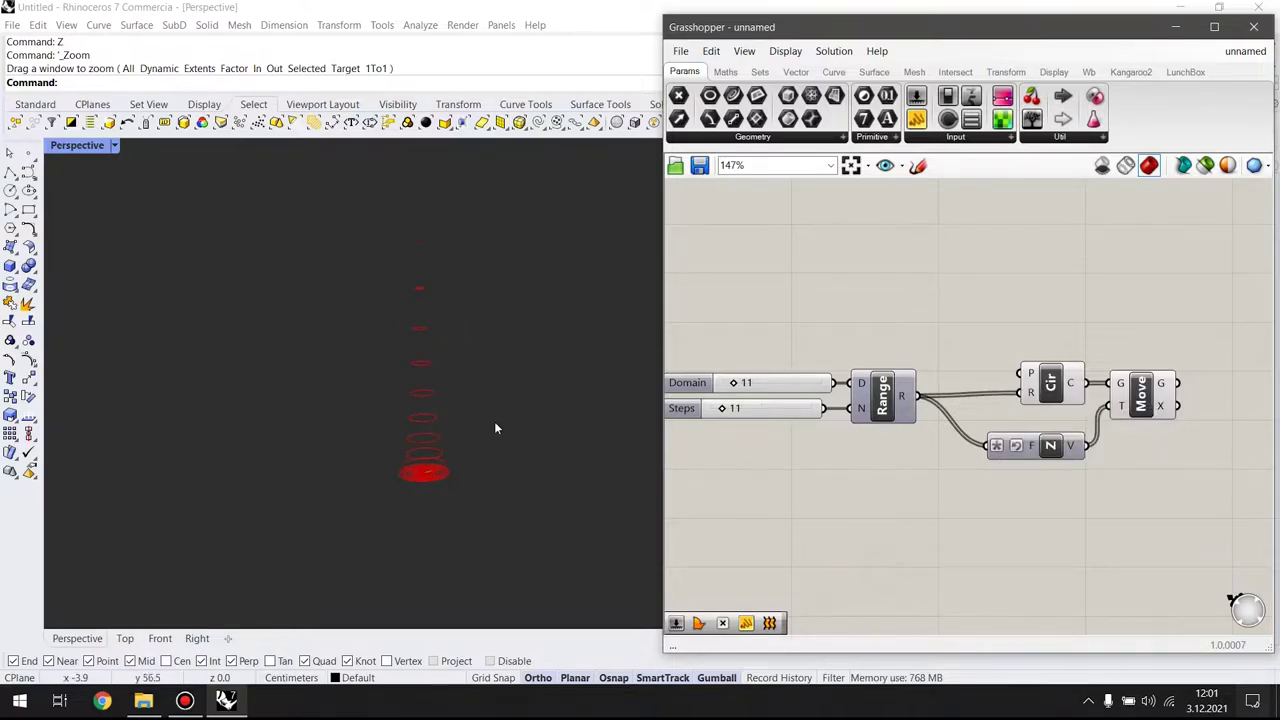
scroll(421, 483, up, 4)
Shift the Circle, Move and Unit Z components left to free canvas space
right_drag(1053, 526, 1015, 515)
drag(1014, 383, 954, 388)
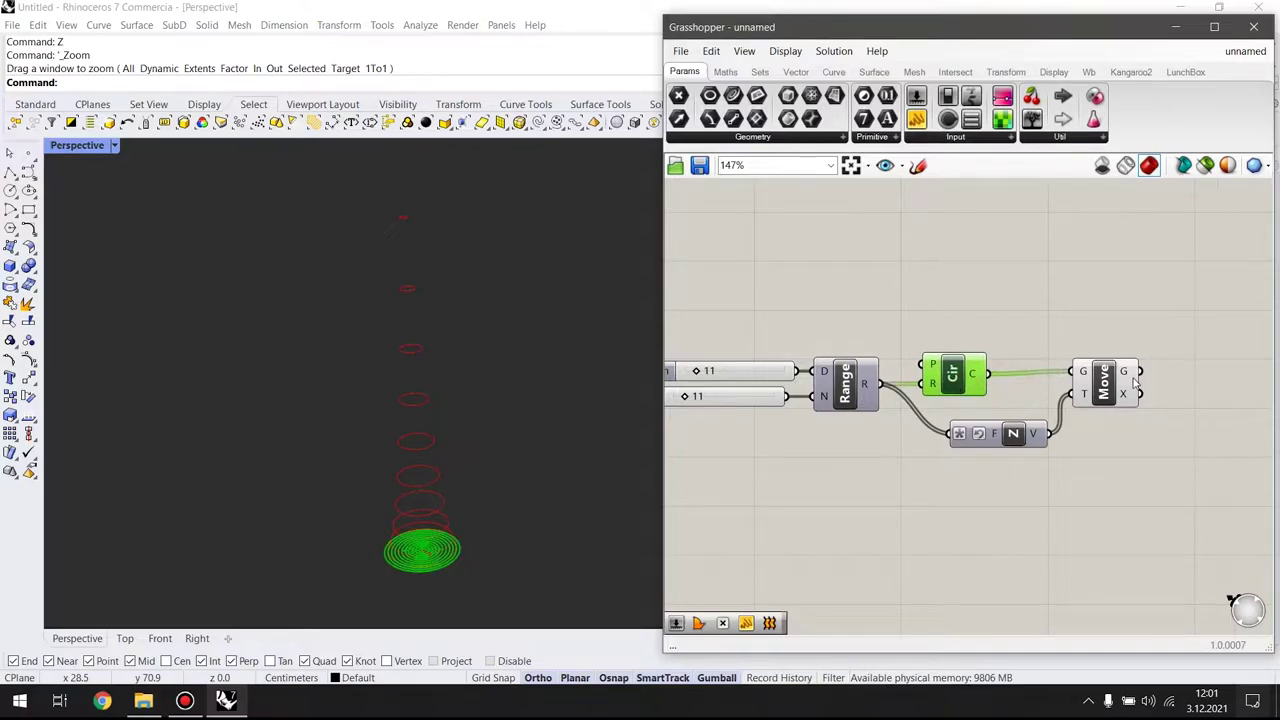
drag(1135, 385, 1088, 388)
drag(991, 451, 952, 458)
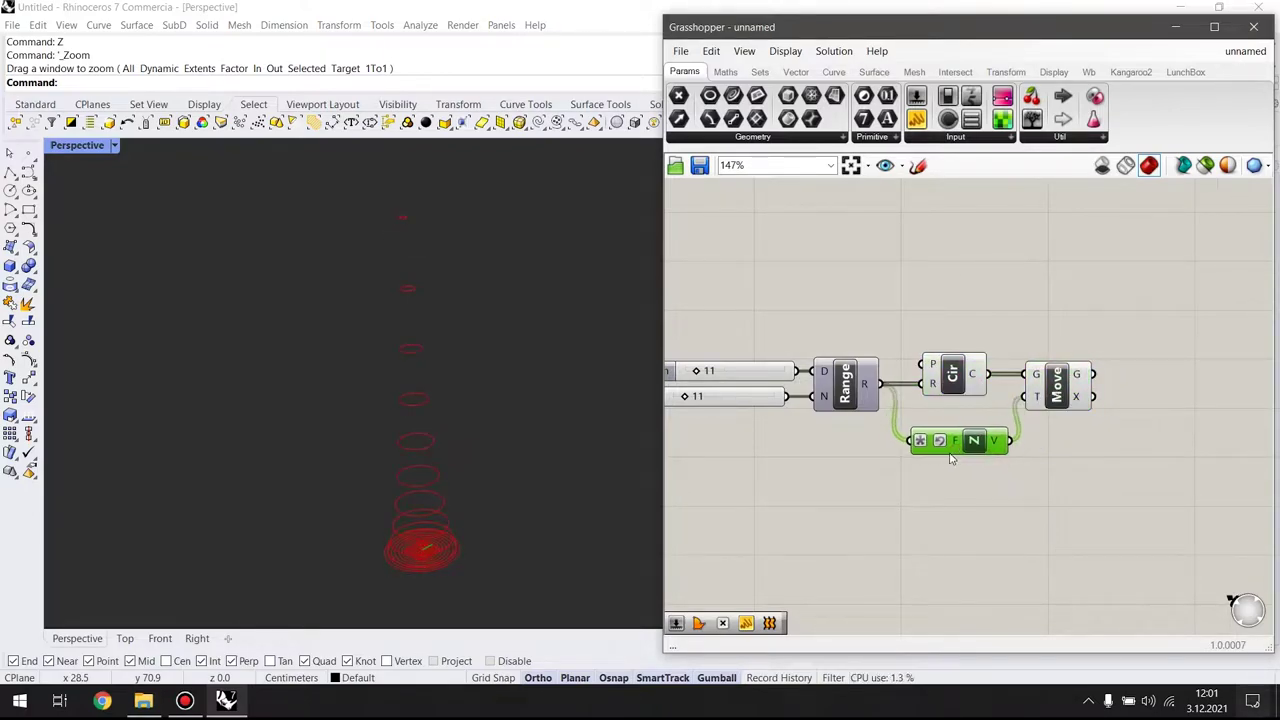
right_drag(886, 514, 974, 514)
scroll(454, 428, down, 3)
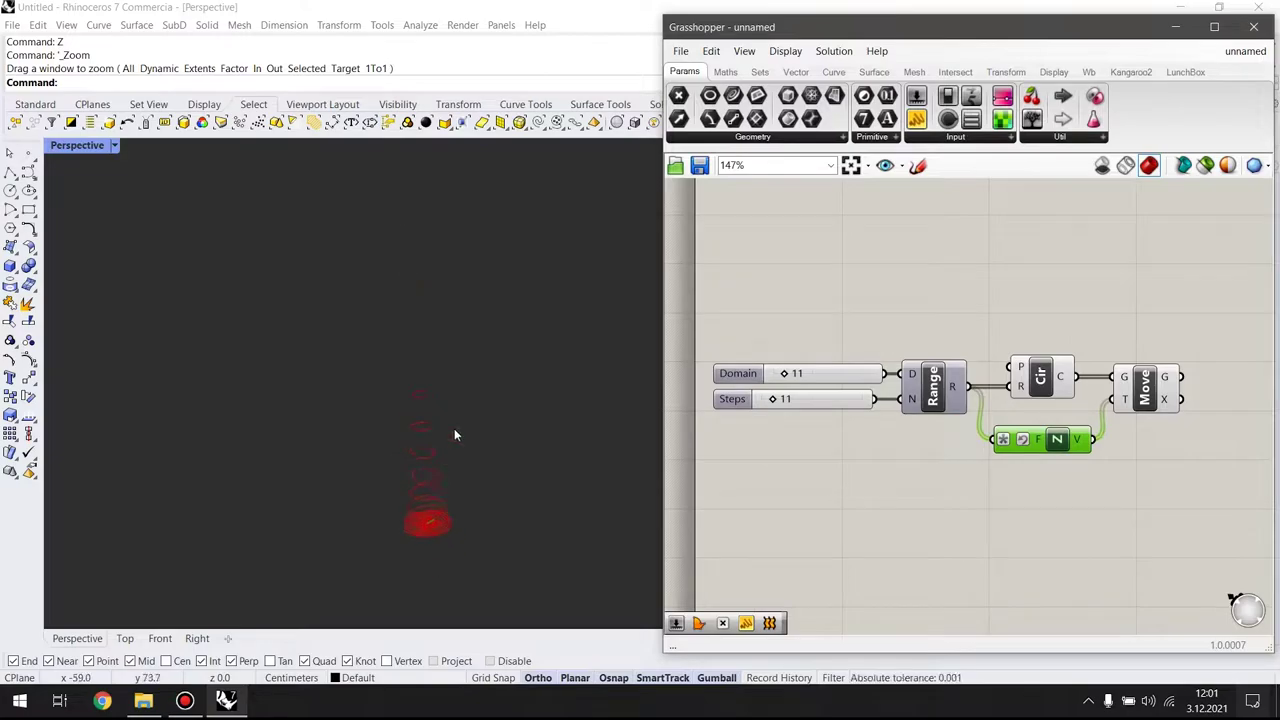
scroll(454, 434, up, 2)
right_drag(1219, 432, 1046, 394)
Add a Boundary Surfaces component fed by Move's G output
double_click(1054, 375)
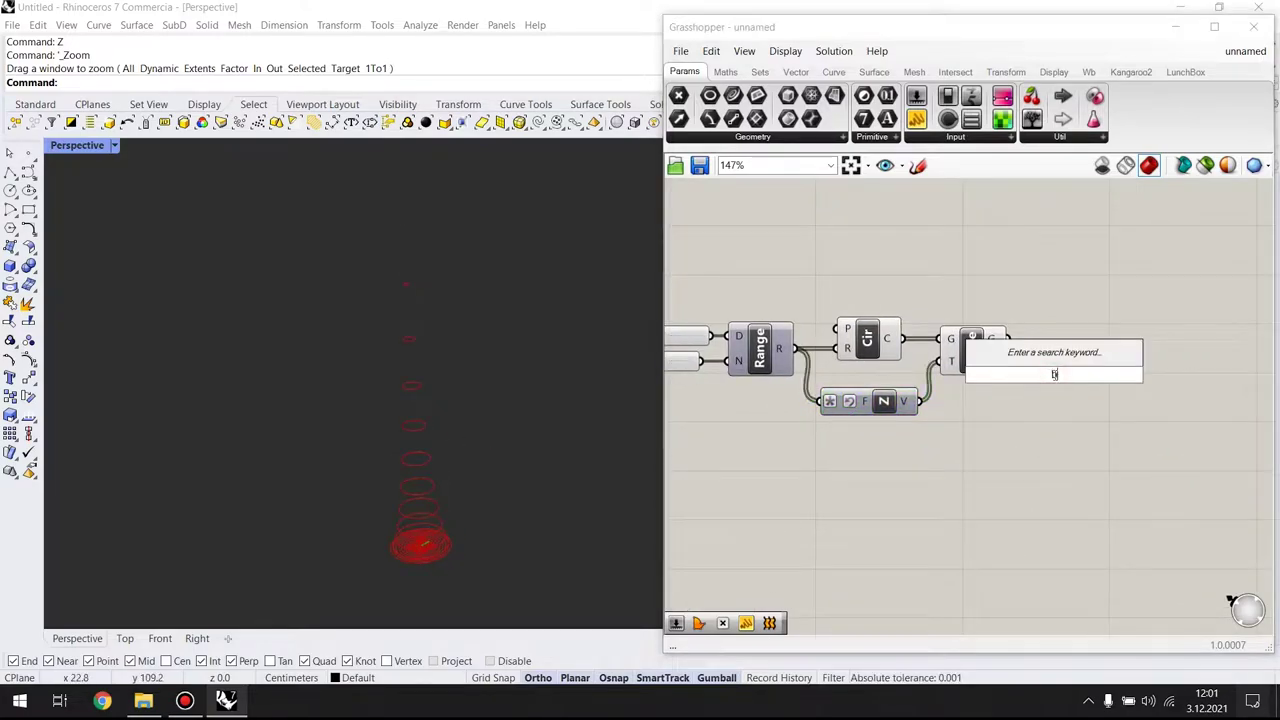
text(ound)
key(Return)
click(1064, 350)
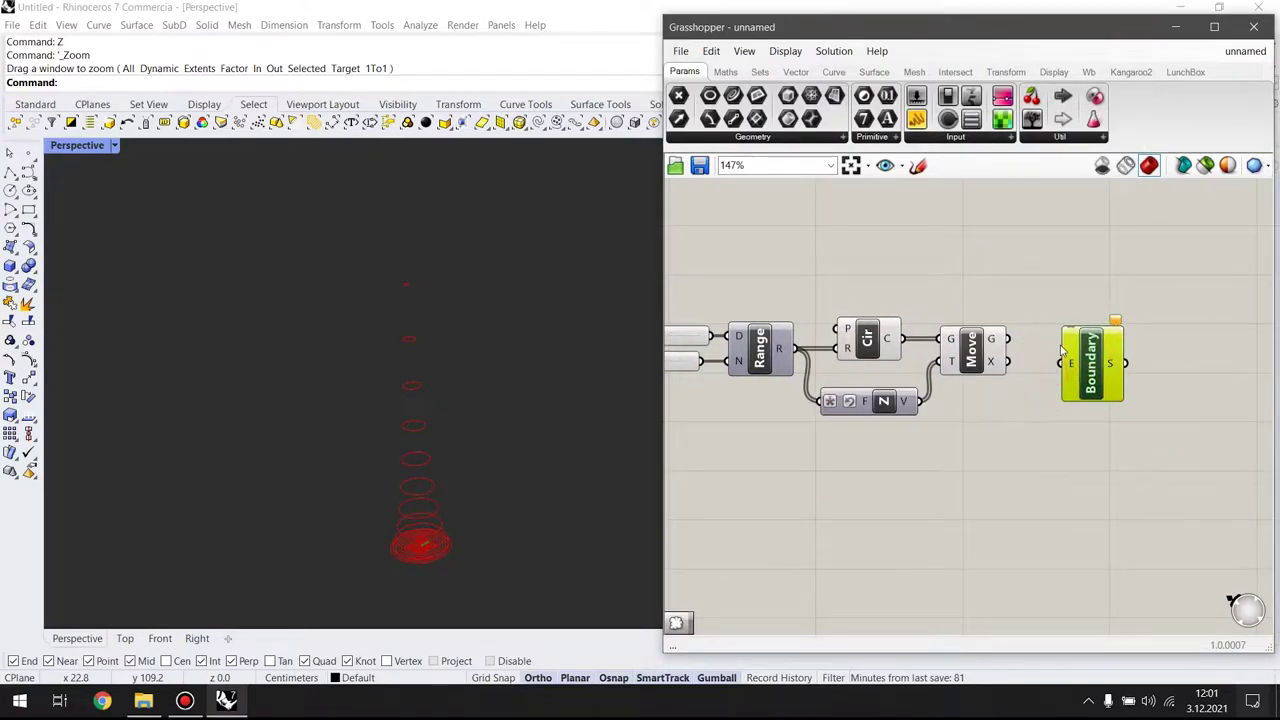
drag(1064, 362, 1066, 351)
Add Populate Geometry fed by the boundary surfaces, lined up beside Boundary
double_click(1086, 431)
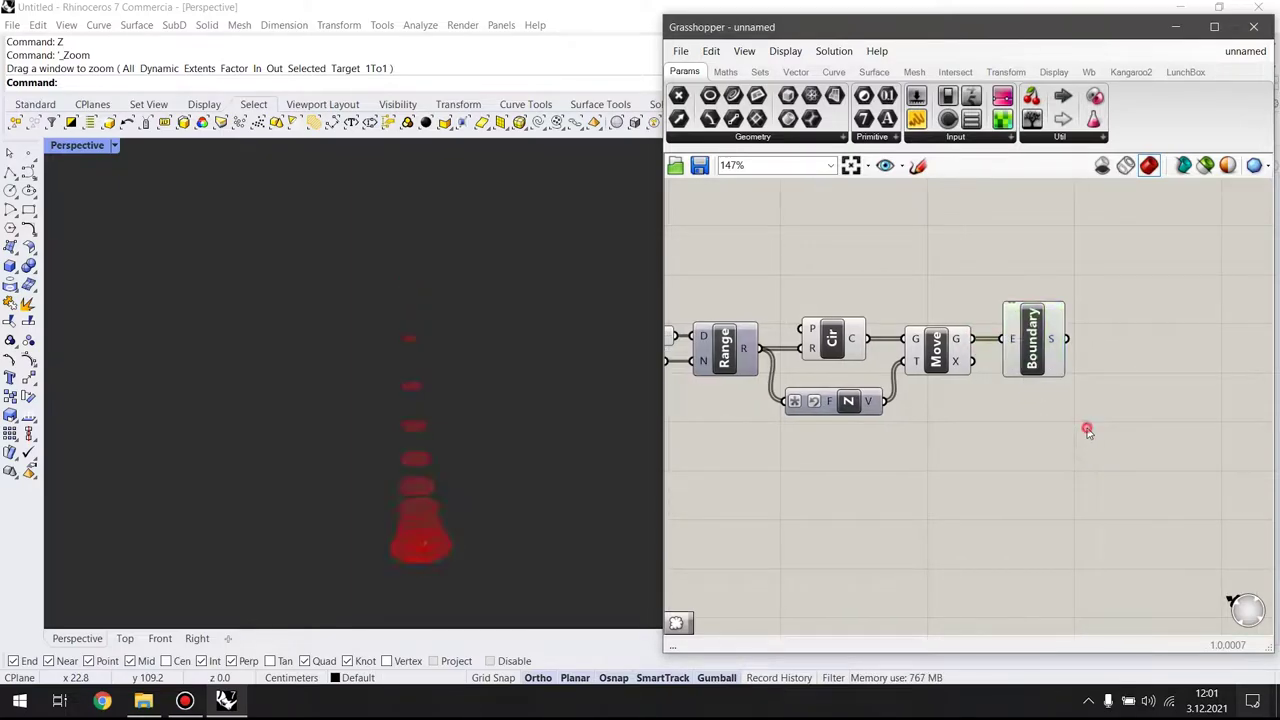
text(po)
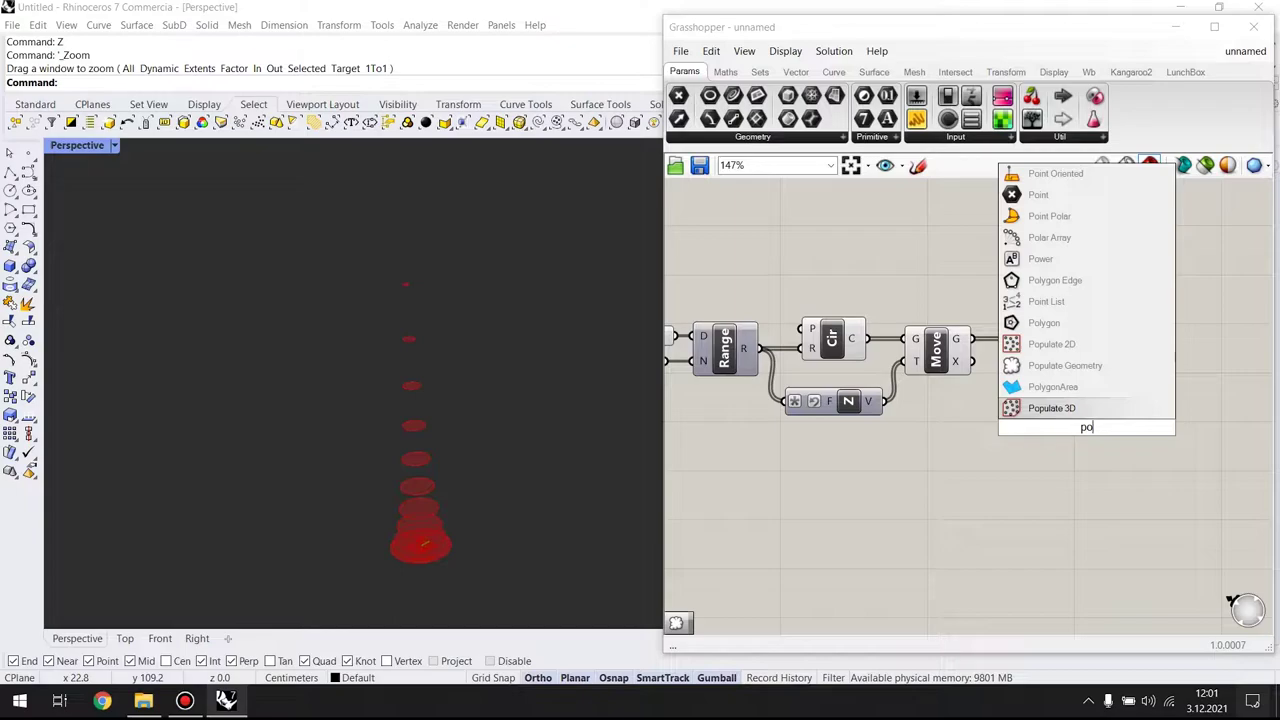
click(1097, 366)
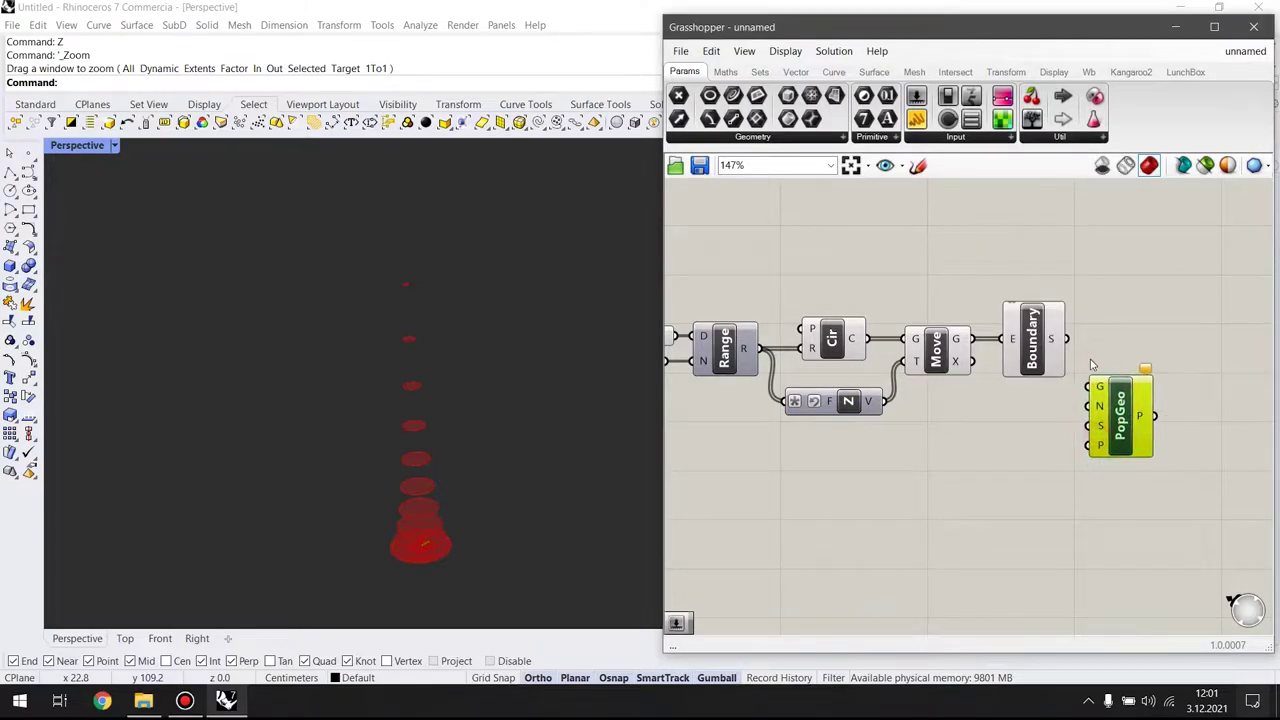
drag(1068, 338, 1087, 372)
drag(1117, 425, 1118, 375)
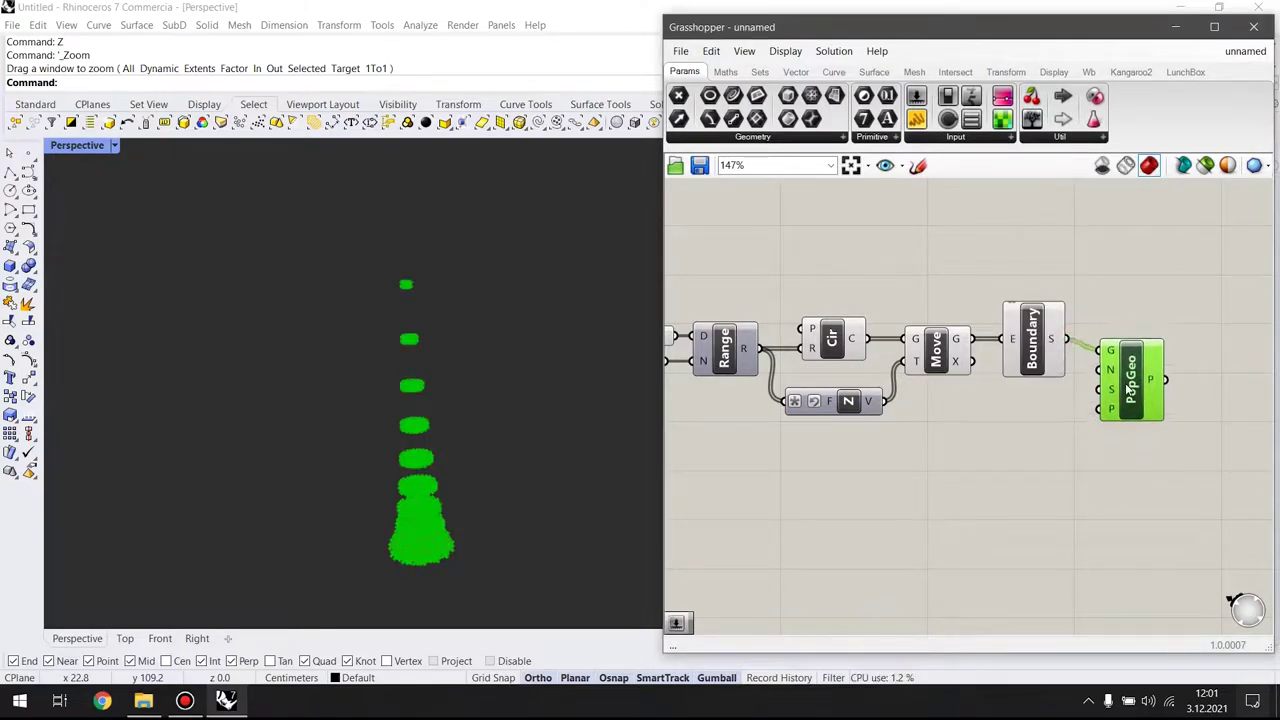
drag(1032, 362, 1027, 362)
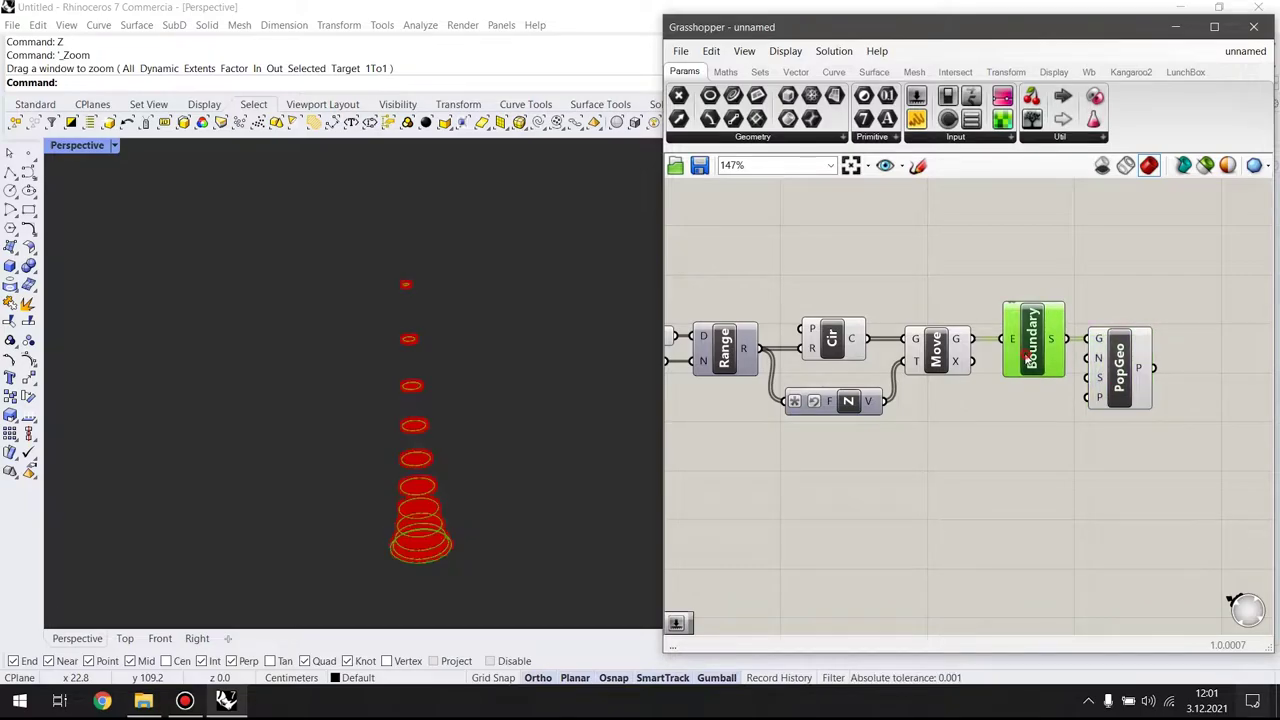
click(955, 458)
Drive Populate Geometry's count with a slider set to 8 points per surface
double_click(954, 452)
text(11)
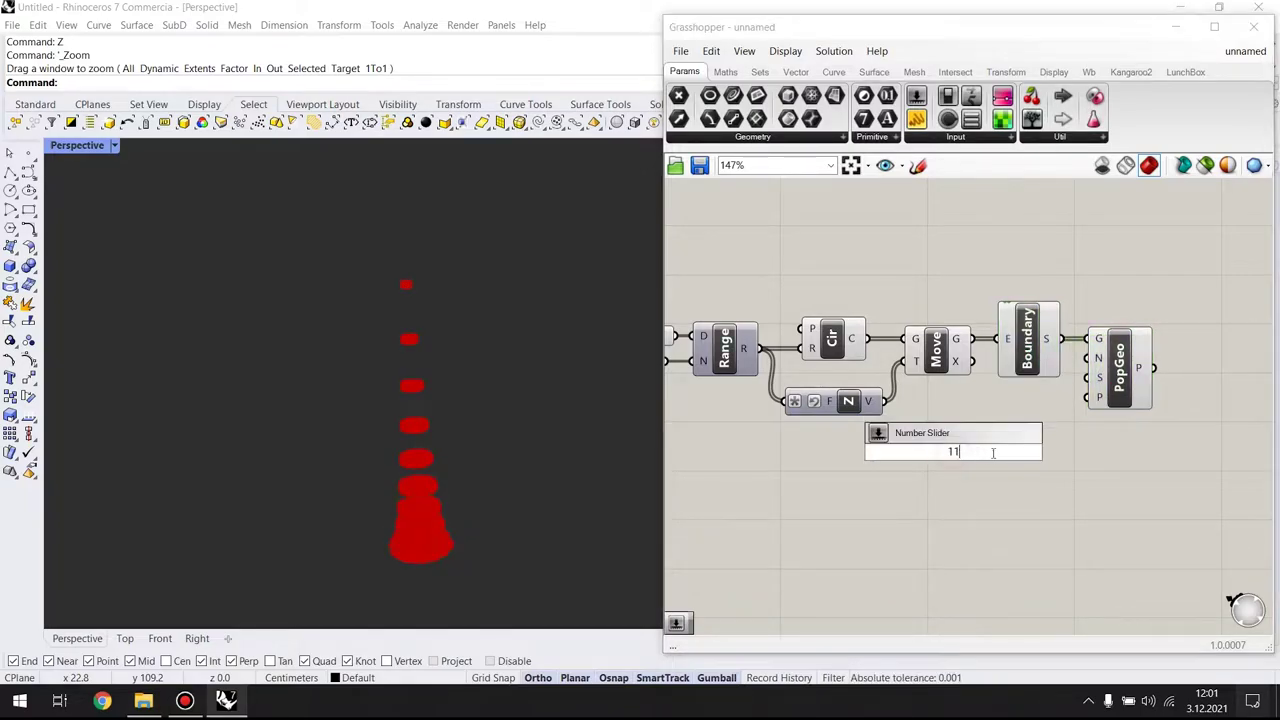
key(Return)
drag(1060, 380, 1088, 358)
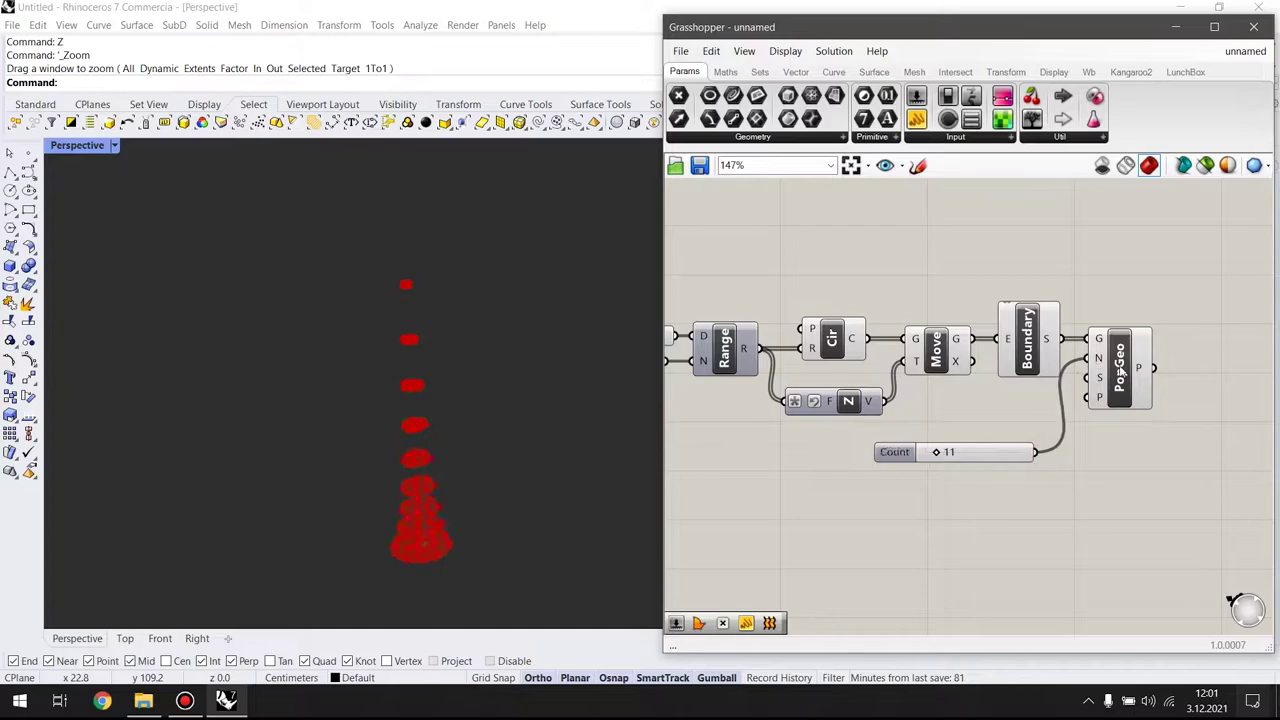
click(1126, 372)
drag(935, 452, 936, 455)
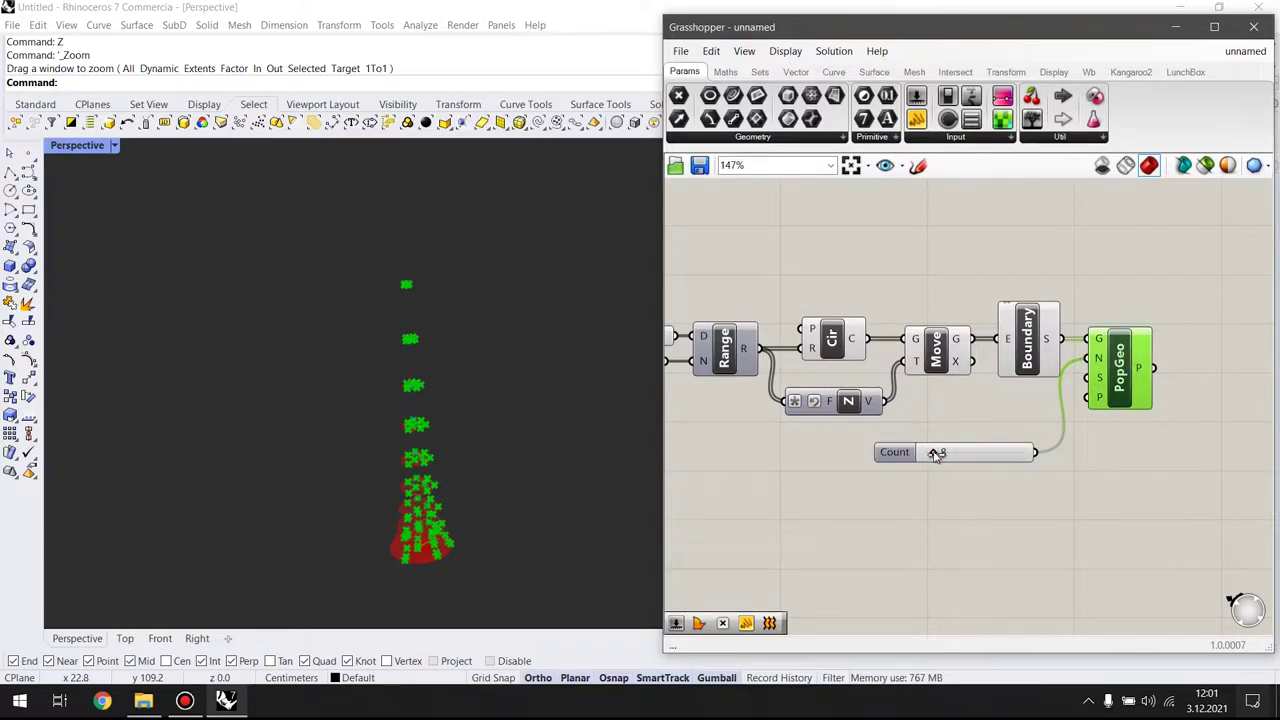
Add a new Range component below the Count slider
double_click(993, 508)
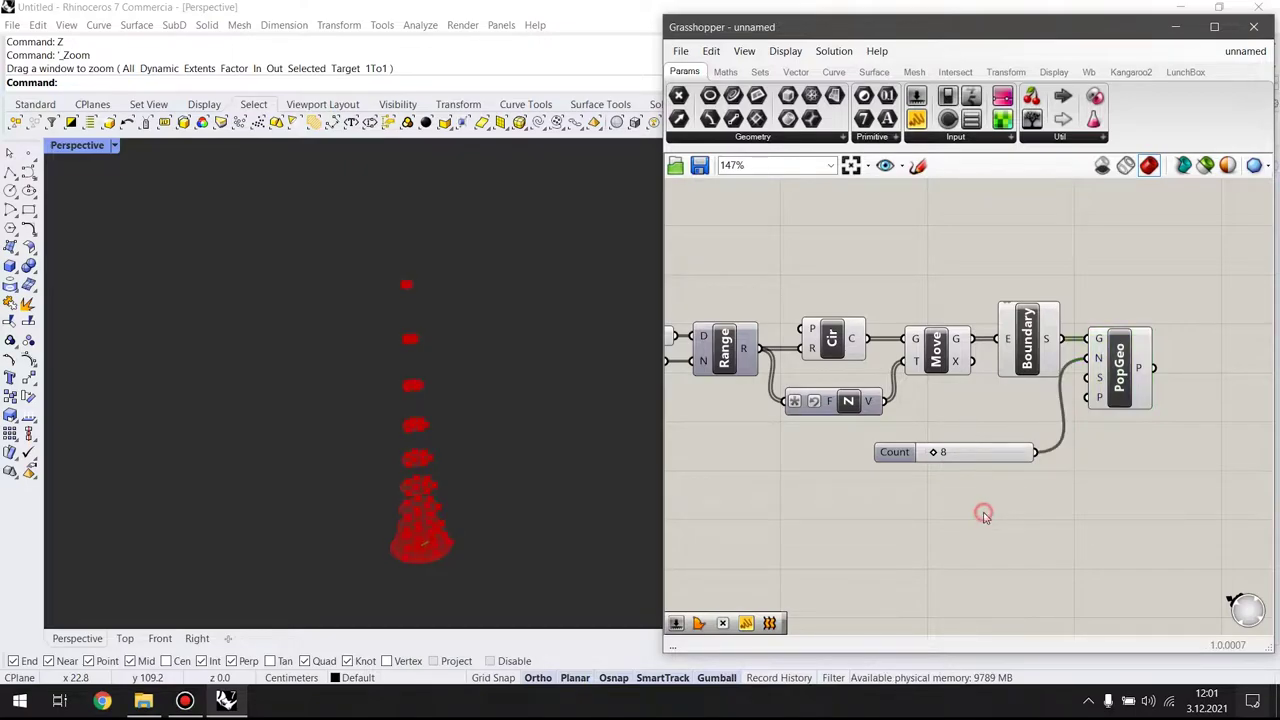
text(range)
click(952, 456)
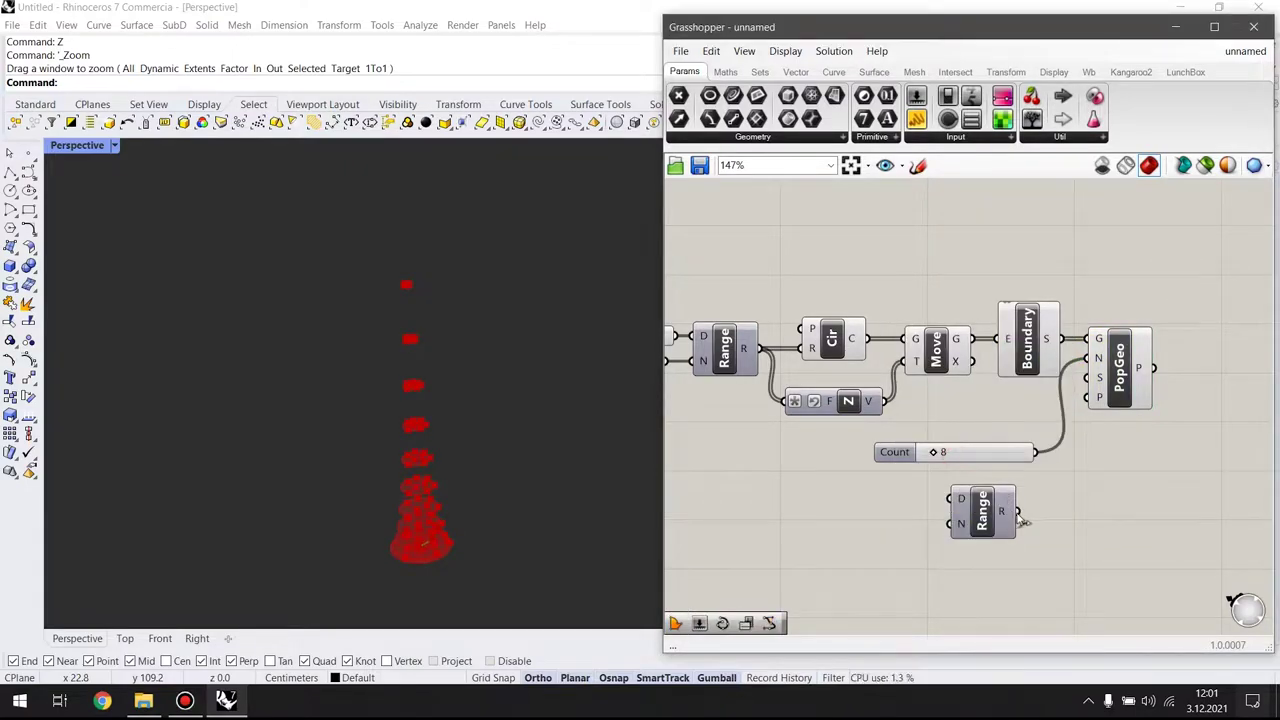
Drive the new Range with two sliders, feed it into Populate Geometry's seed, Domain 12
double_click(863, 511)
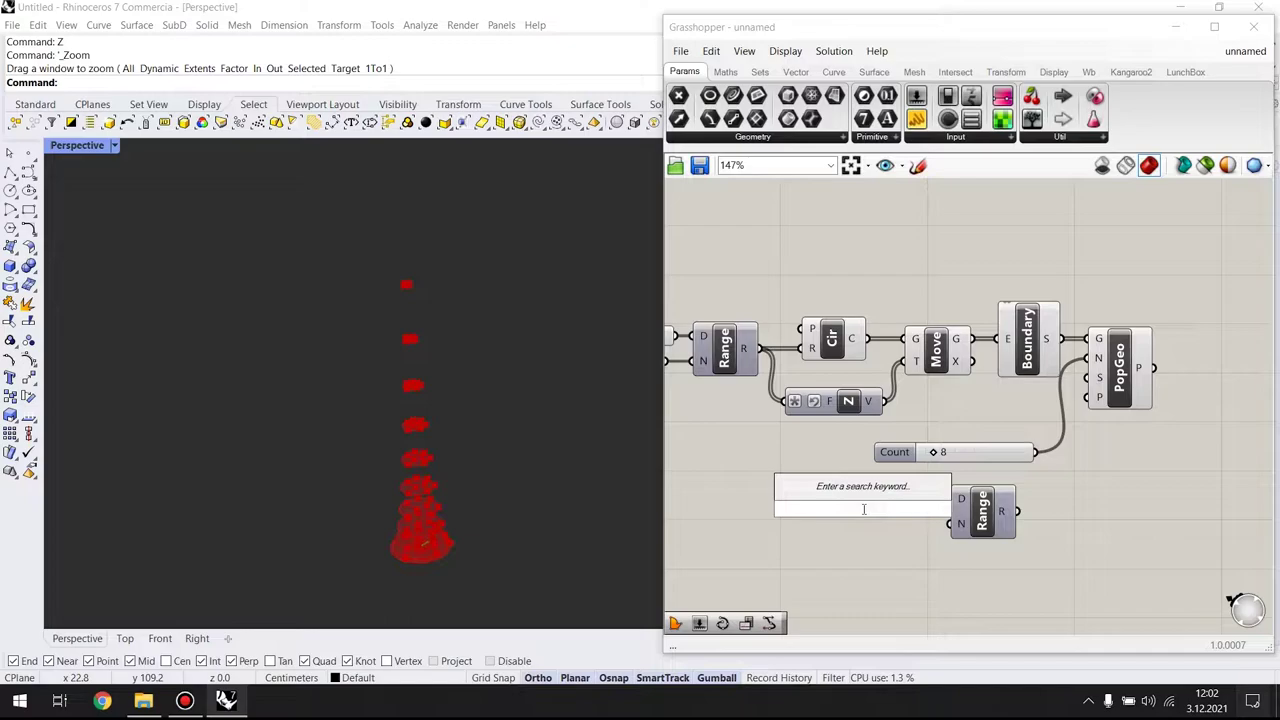
text(11)
key(Return)
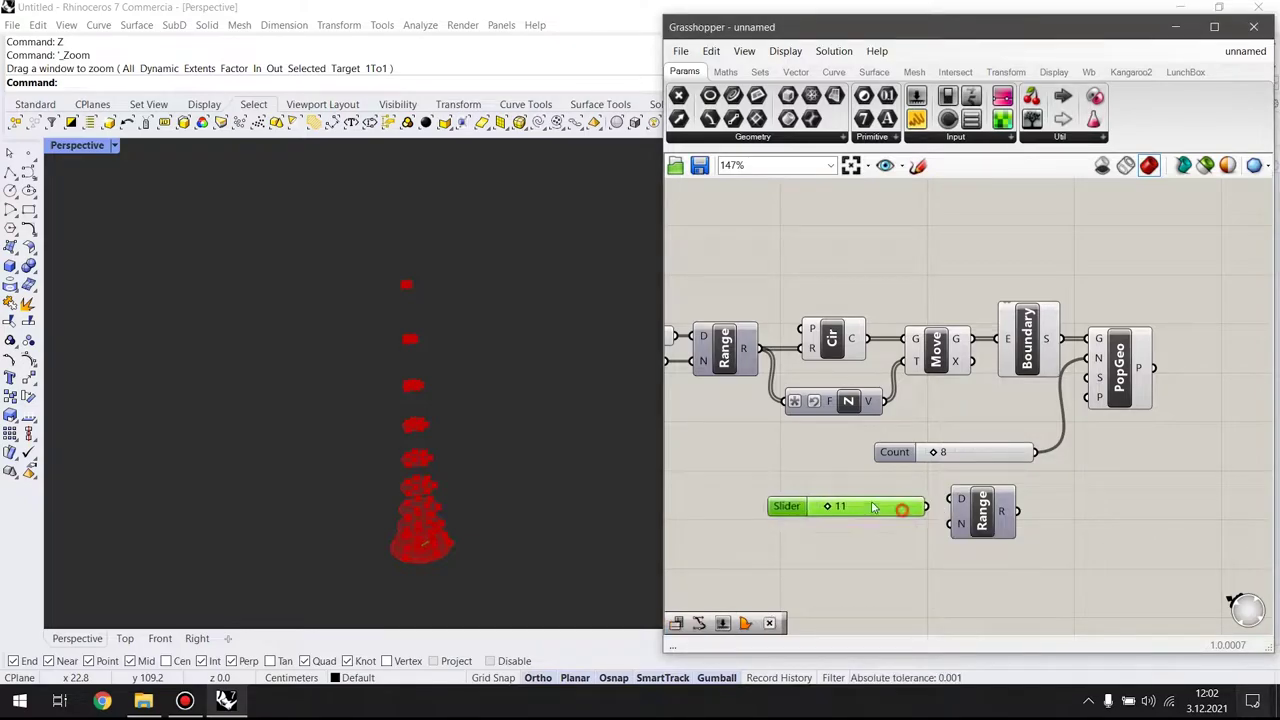
mouse_move(872, 508)
mouse_down()
mouse_move(848, 496)
mouse_move(882, 528)
mouse_move(949, 502)
mouse_move(905, 503)
mouse_move(913, 530)
mouse_up()
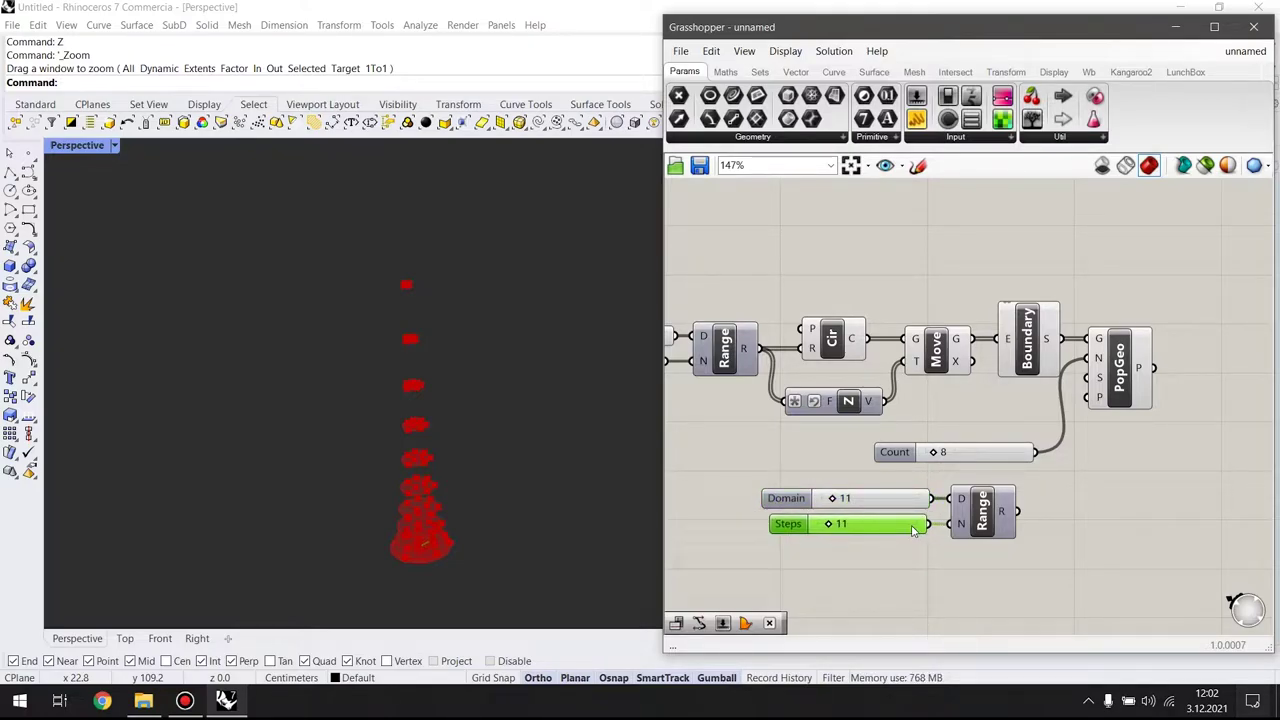
click(985, 515)
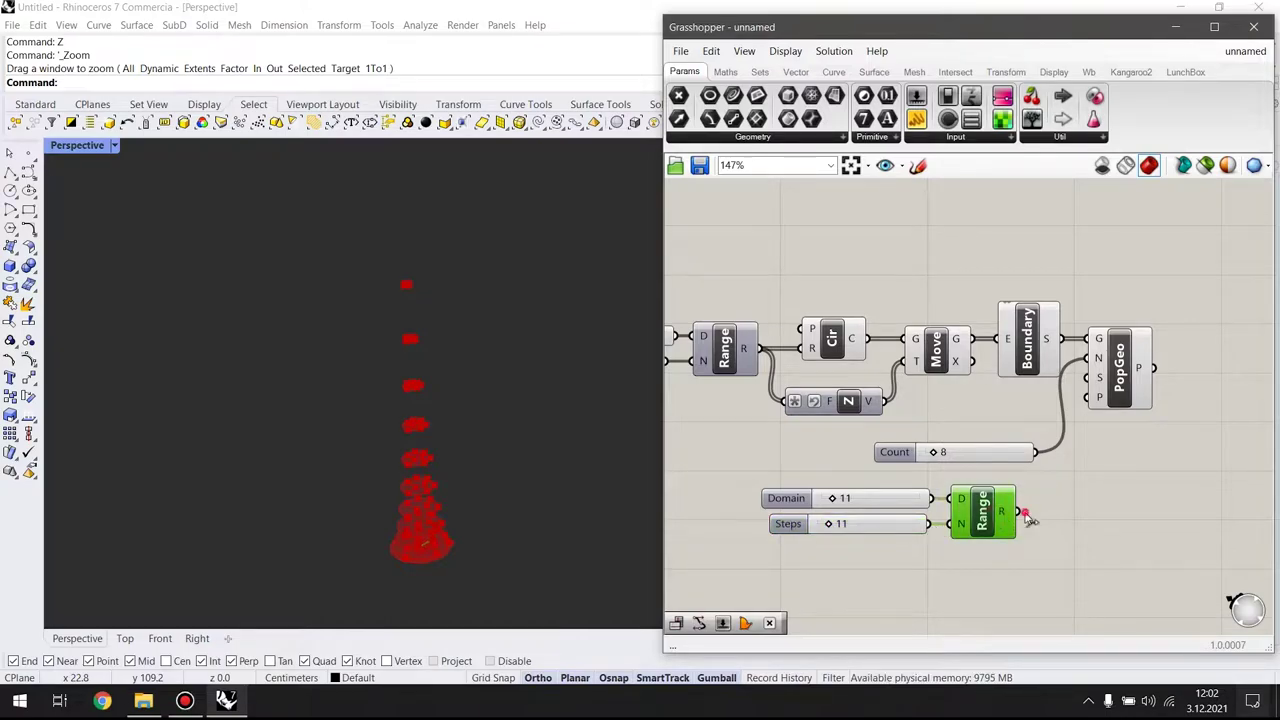
drag(1024, 512, 1086, 377)
mouse_move(996, 453)
mouse_down()
mouse_move(995, 421)
mouse_move(993, 436)
mouse_up()
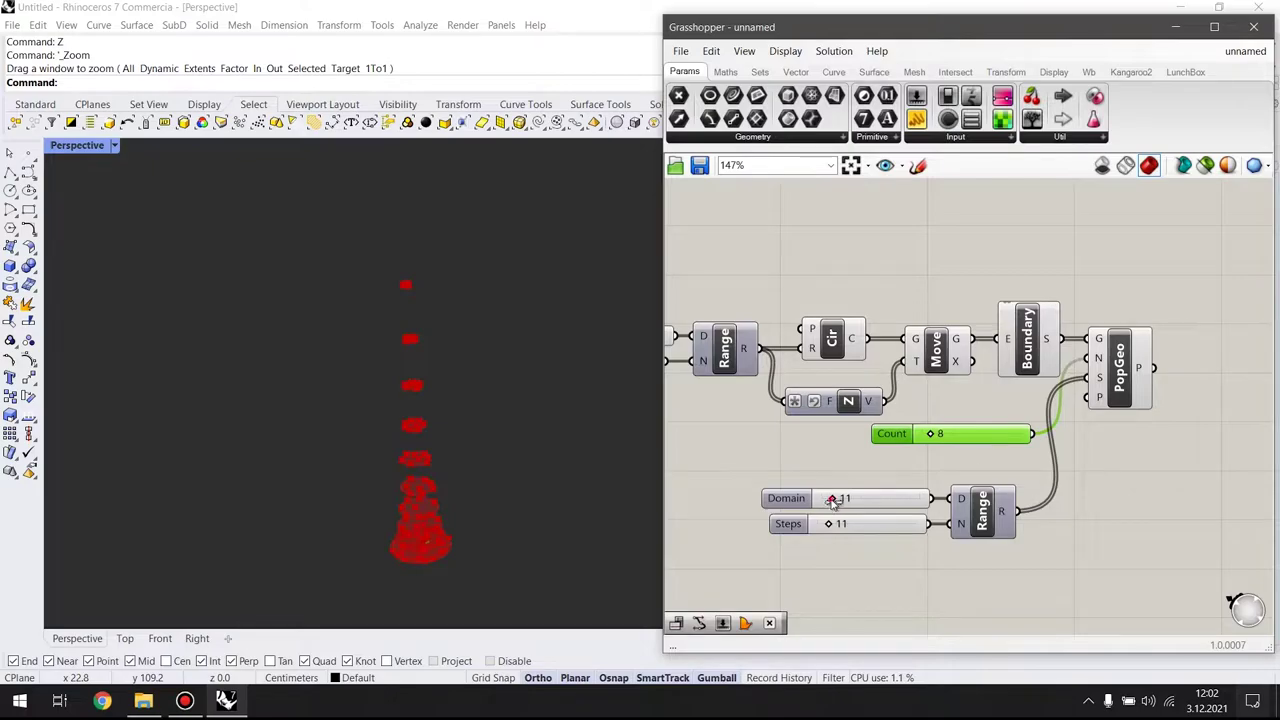
drag(842, 501, 836, 528)
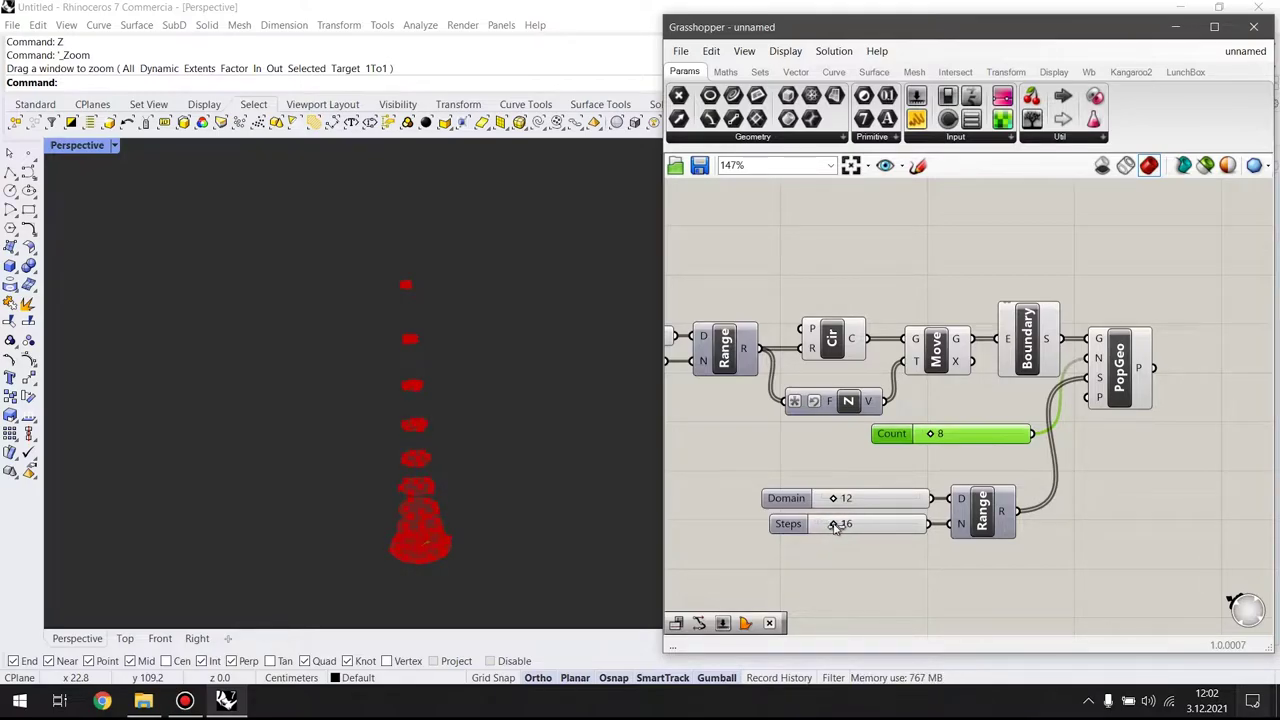
Add a Flip Matrix component fed by Populate Geometry's scattered points
mouse_move(1177, 438)
right_down()
mouse_move(1057, 466)
mouse_move(954, 440)
right_up()
click(1003, 400)
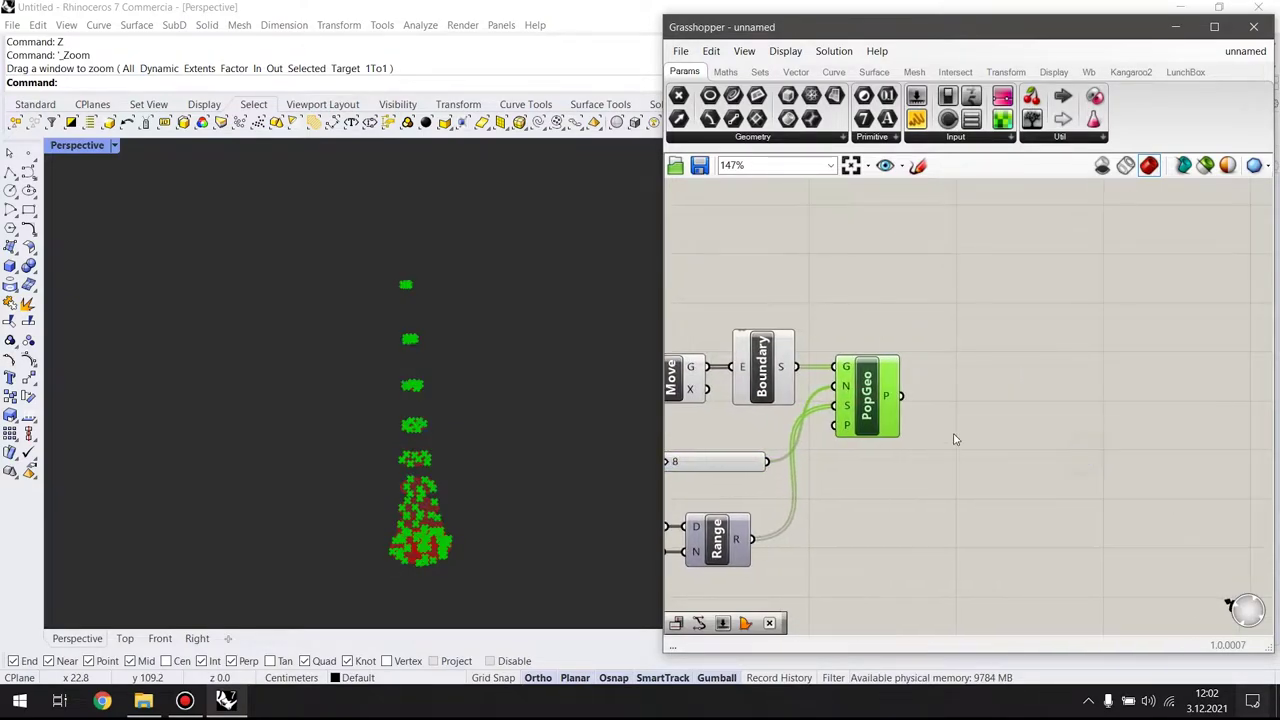
double_click(954, 433)
text(fl)
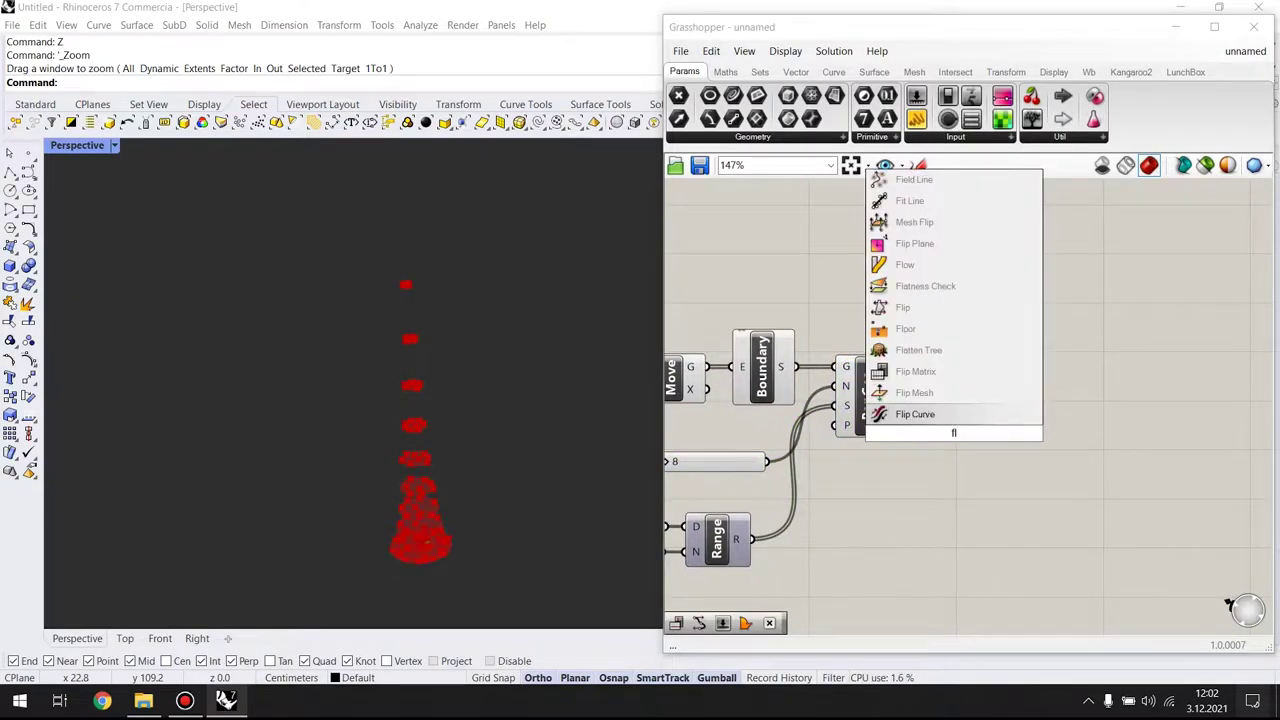
key(Up)
key(Up)
key(Return)
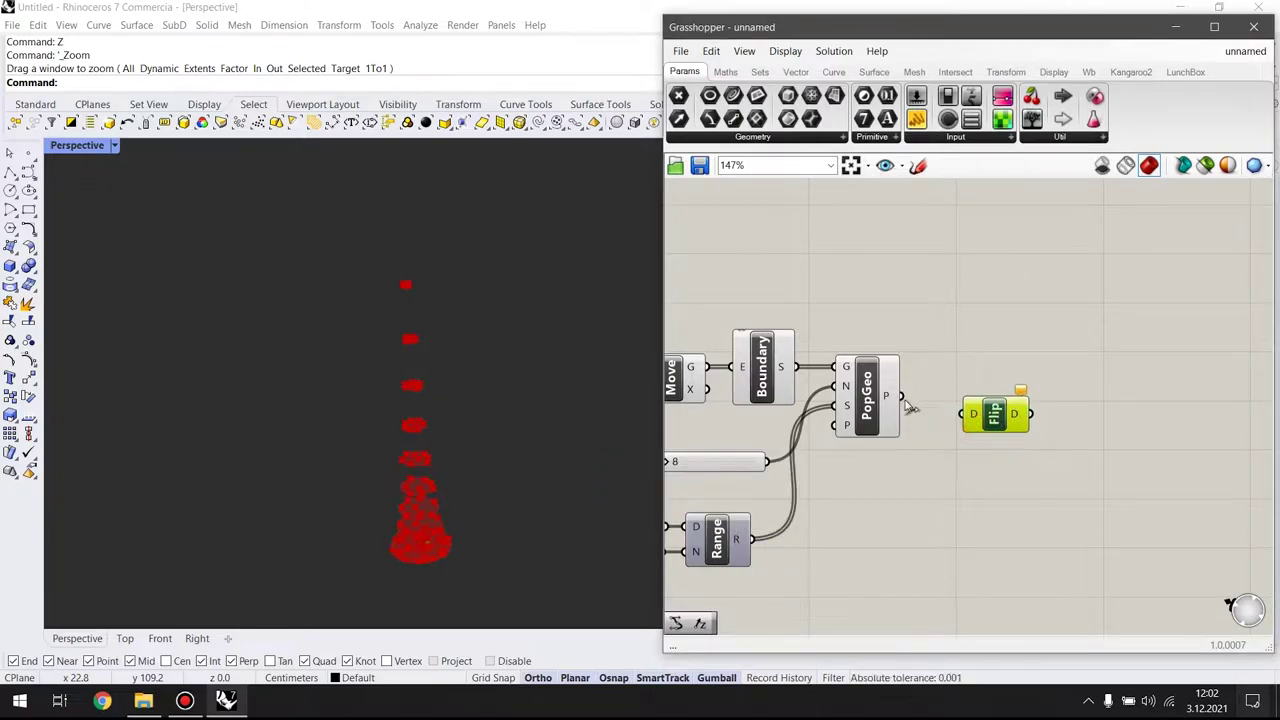
mouse_move(902, 397)
mouse_down()
mouse_move(973, 413)
mouse_move(958, 396)
mouse_up()
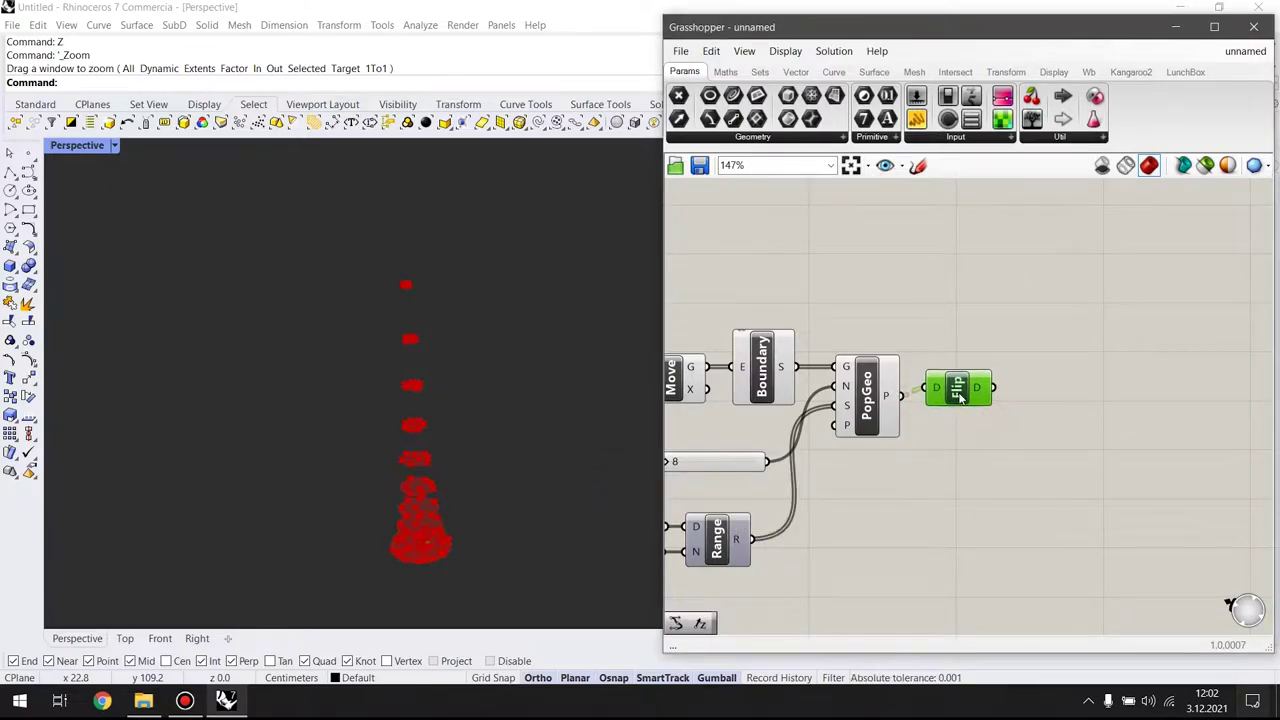
Add an Interpolate Curve component beside Flip and feed it the flipped points
right_drag(957, 456, 871, 459)
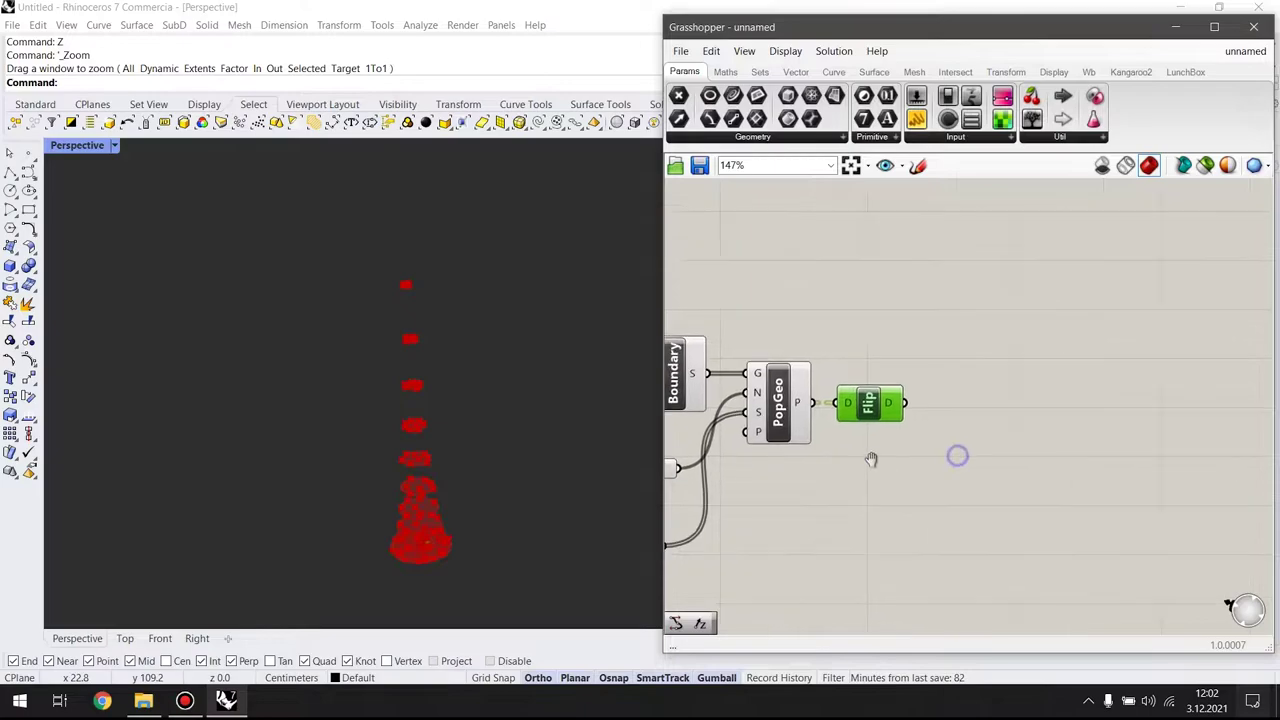
double_click(937, 469)
text(in)
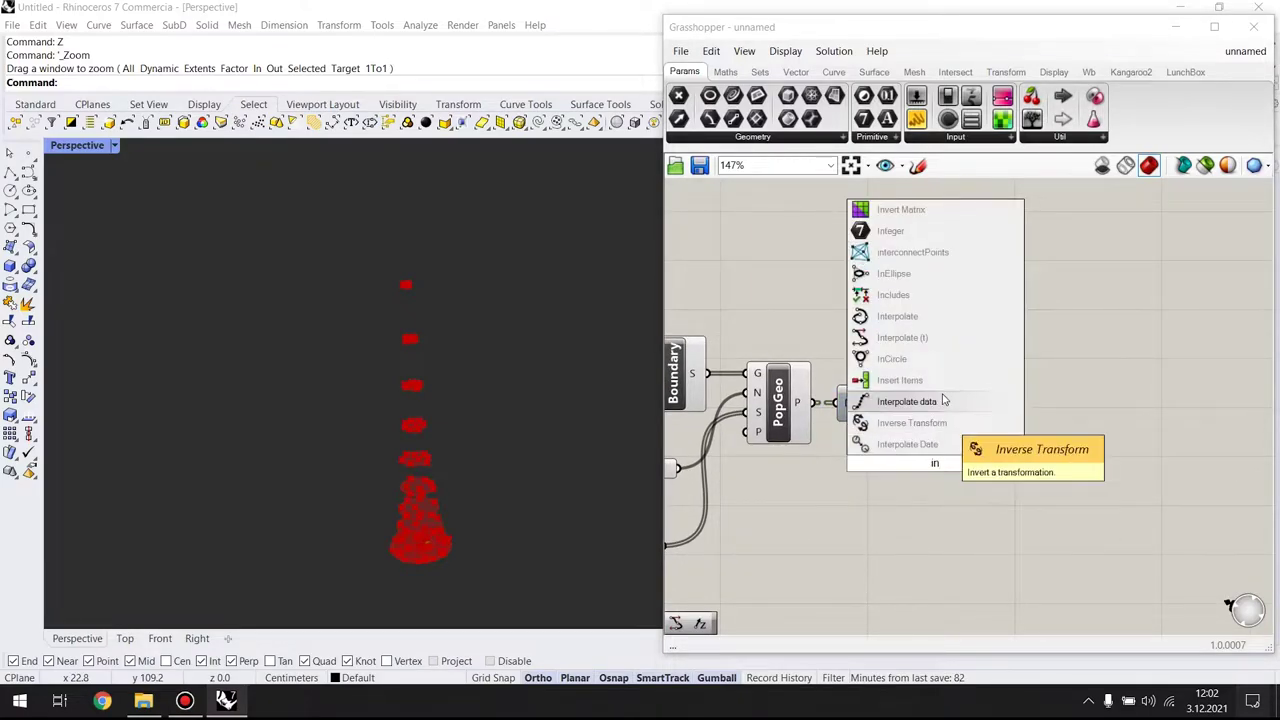
click(938, 338)
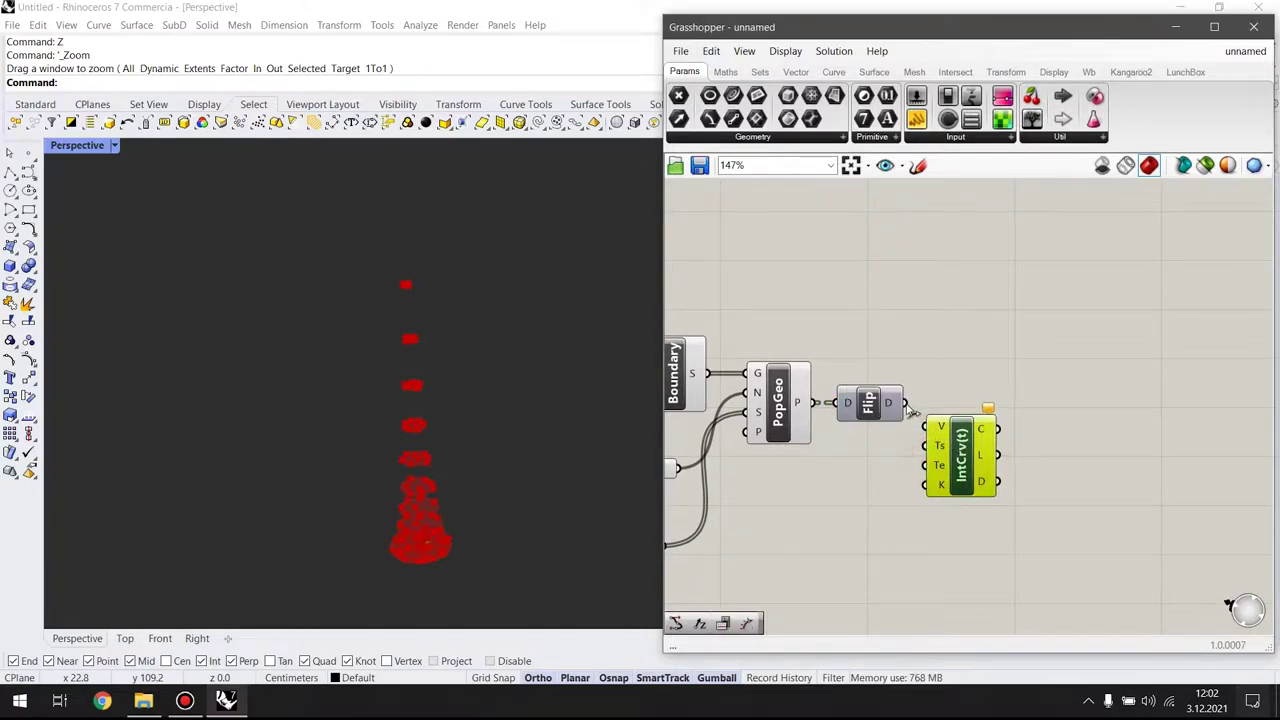
drag(905, 403, 962, 440)
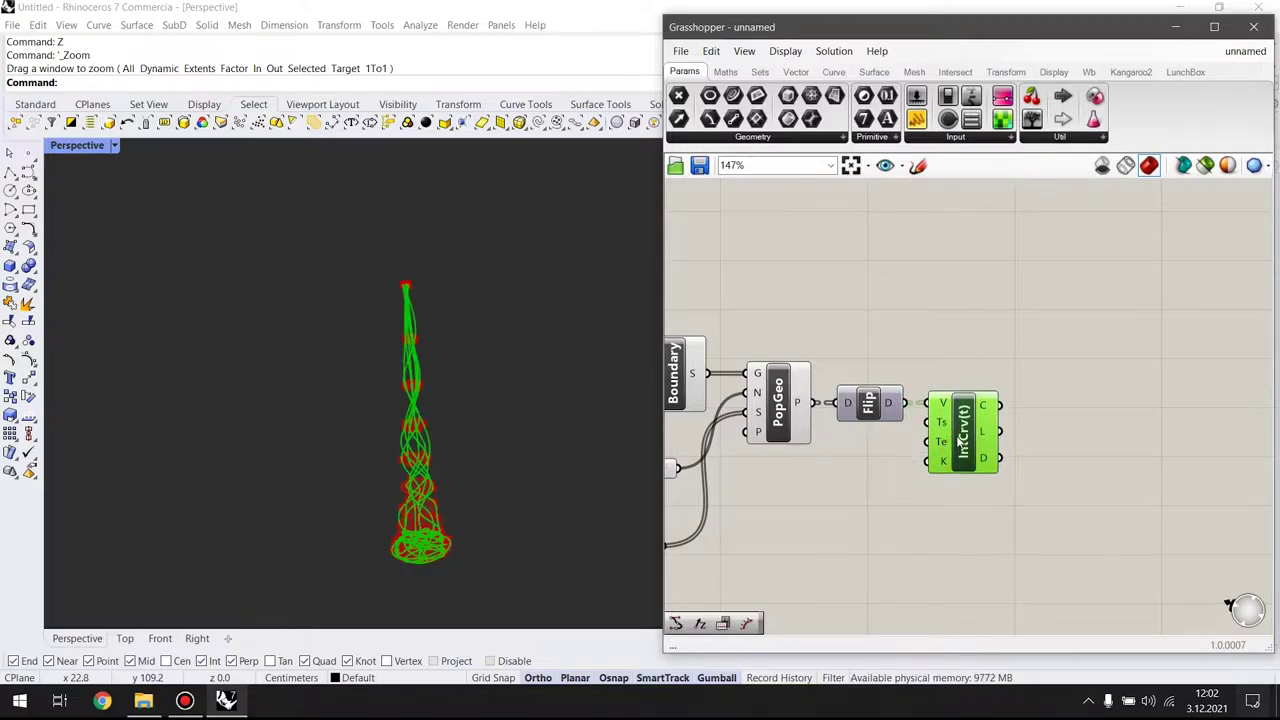
scroll(962, 440, down, 5)
Hide the preview of every component in the definition, then zoom in on the canvas
key(ctrl+a)
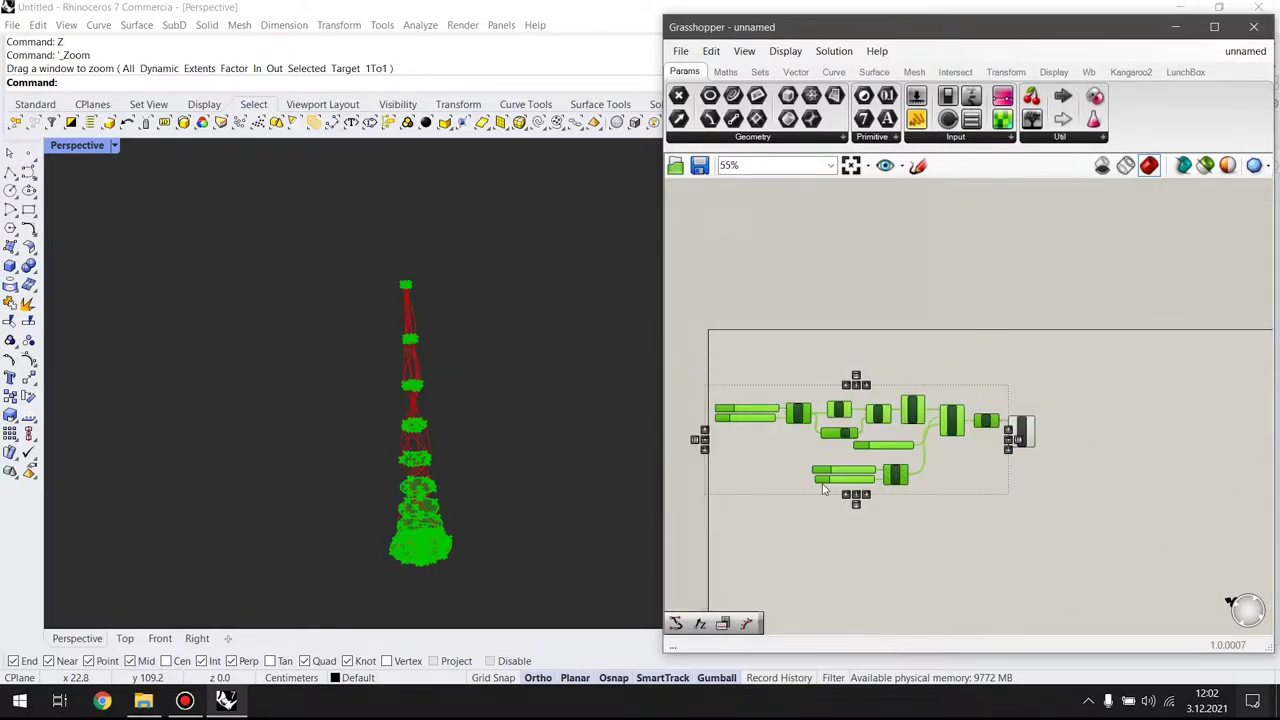
middle_click(851, 441)
click(906, 398)
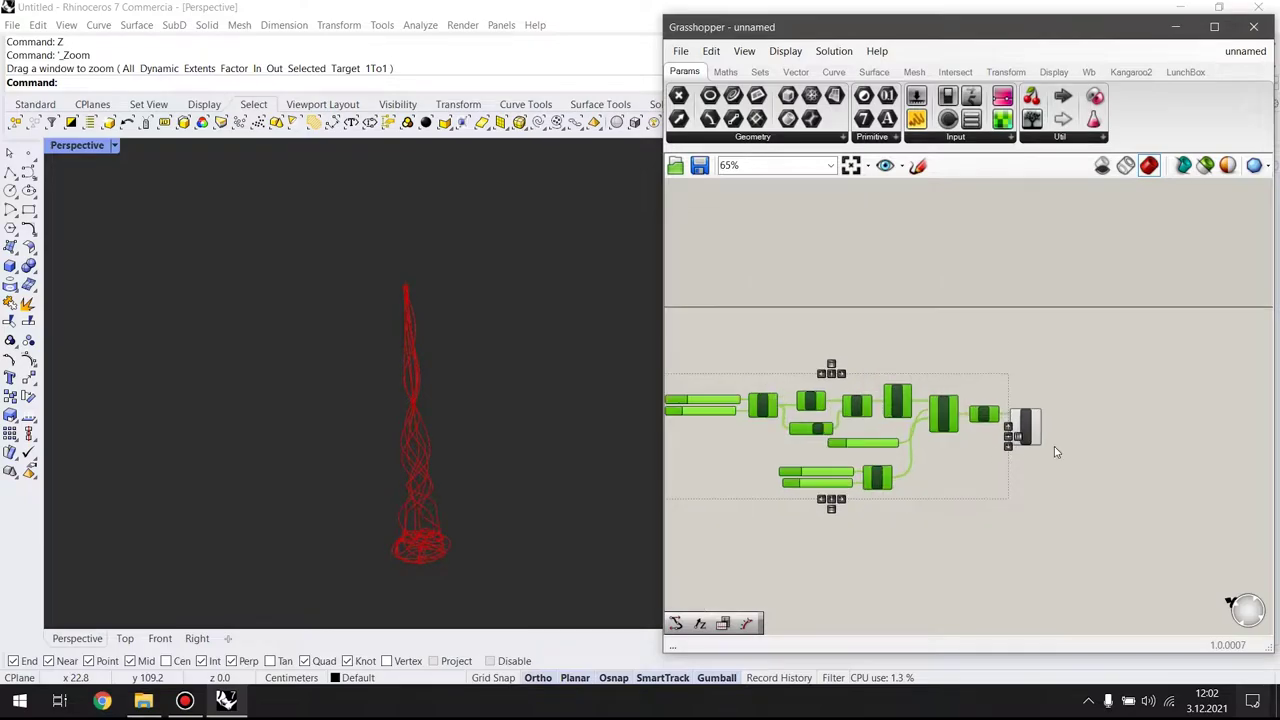
scroll(1054, 446, up, 3)
click(1034, 531)
scroll(900, 510, up, 1)
scroll(854, 486, up, 1)
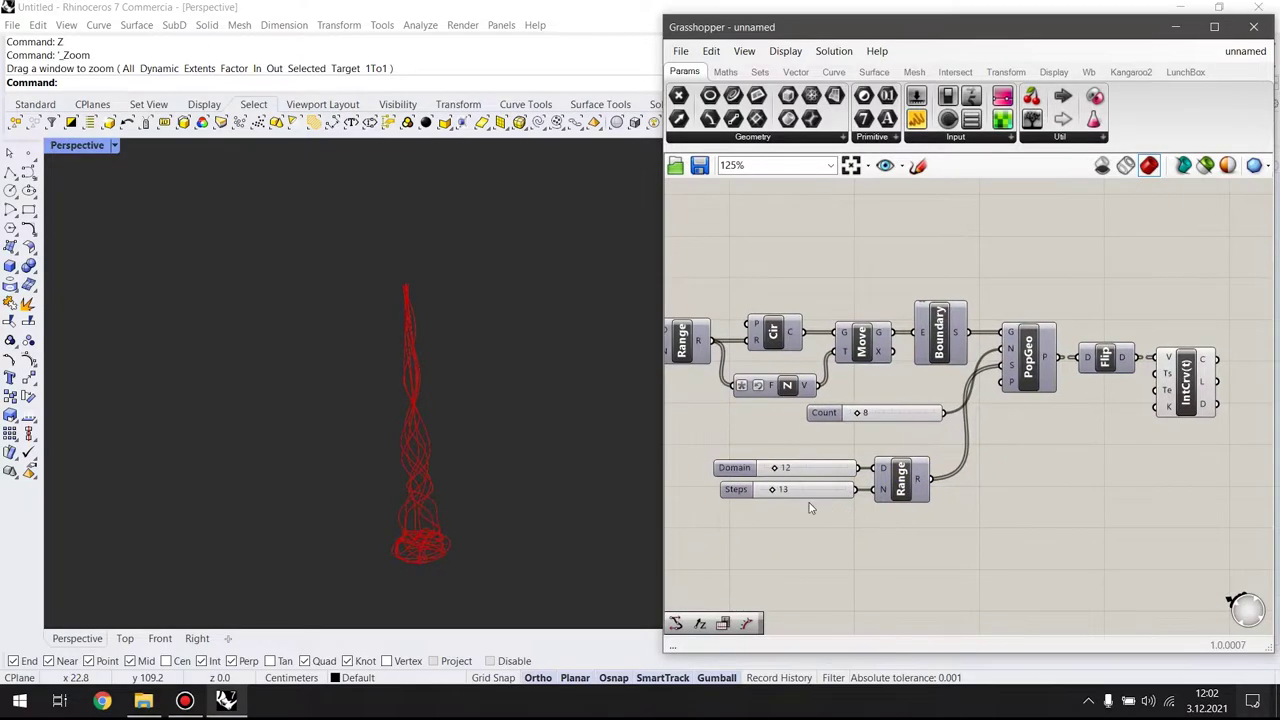
scroll(800, 500, up, 2)
Raise the range Domain slider to 13 and the Steps slider to 19
drag(762, 486, 768, 455)
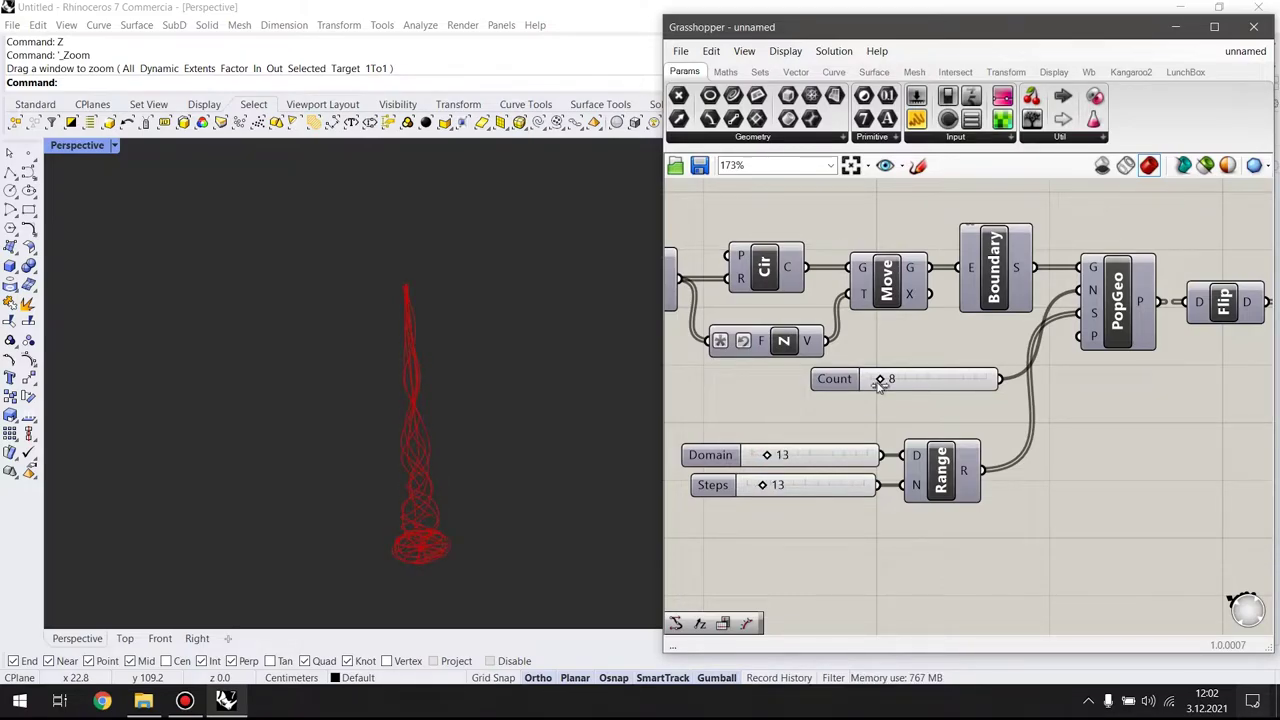
mouse_move(882, 378)
mouse_down()
mouse_move(987, 384)
mouse_move(885, 394)
mouse_up()
right_drag(788, 455, 1095, 487)
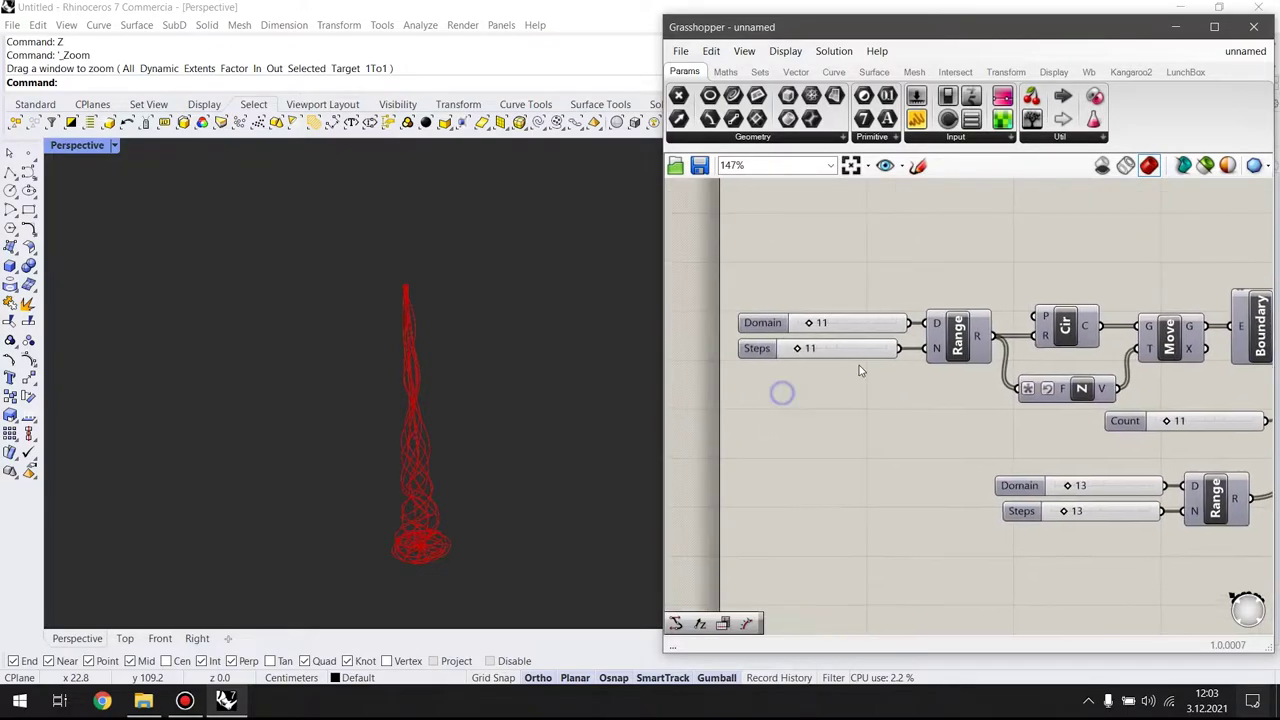
scroll(808, 360, up, 1)
drag(808, 360, 821, 325)
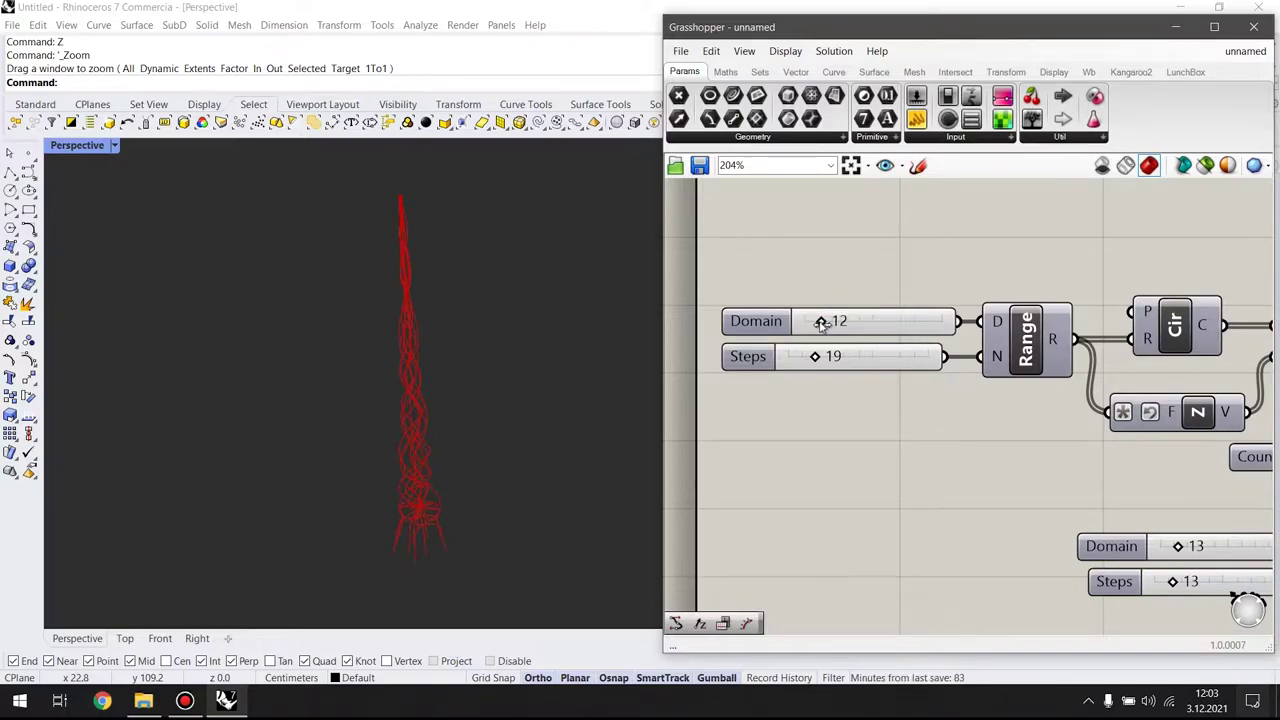
scroll(860, 471, down, 5)
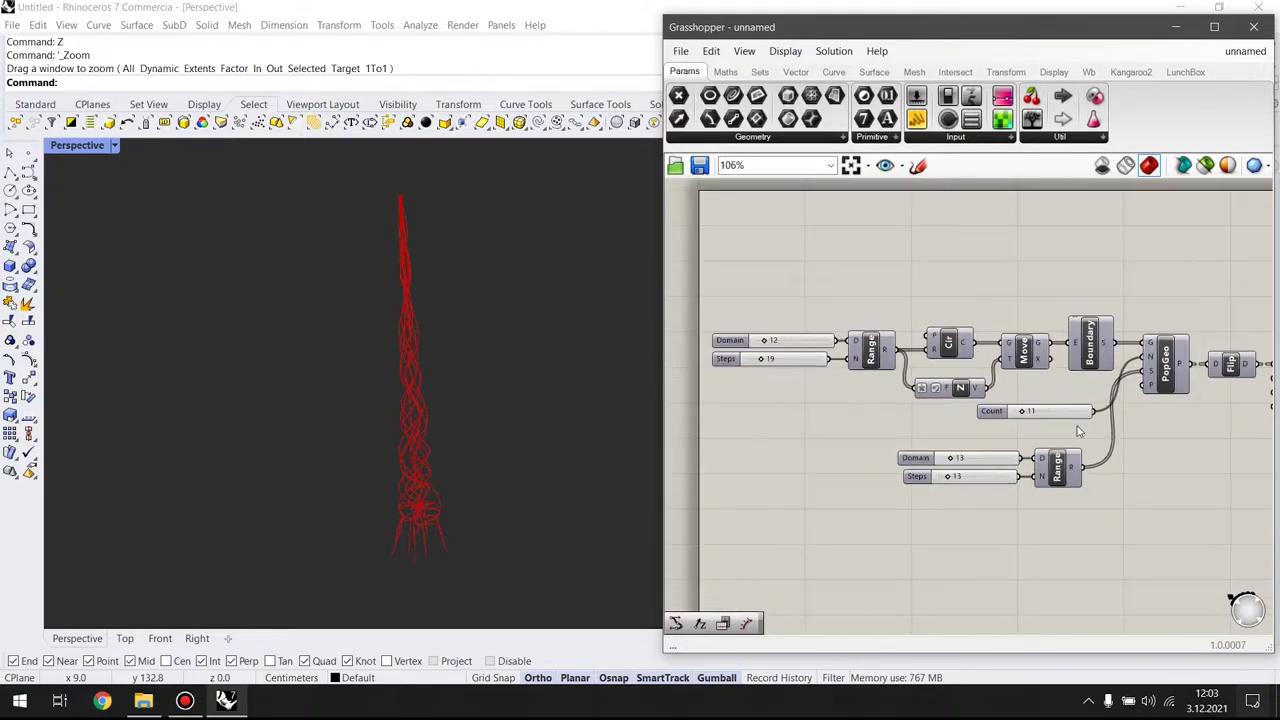
Tidy the layout of the Flip and IntCrv components on the canvas
right_drag(1063, 457, 977, 410)
scroll(977, 410, up, 2)
click(851, 326)
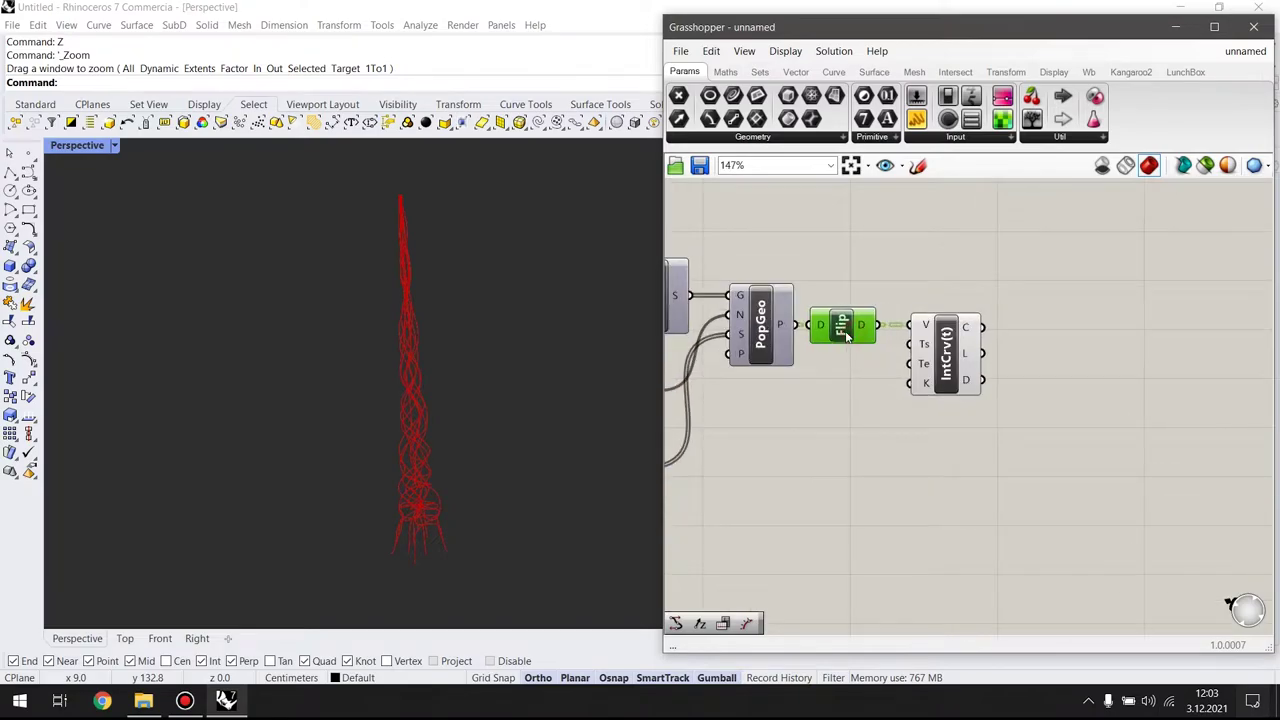
drag(950, 345, 946, 347)
click(1033, 432)
mouse_move(1033, 432)
right_down()
mouse_move(976, 467)
mouse_move(900, 427)
mouse_move(944, 432)
right_up()
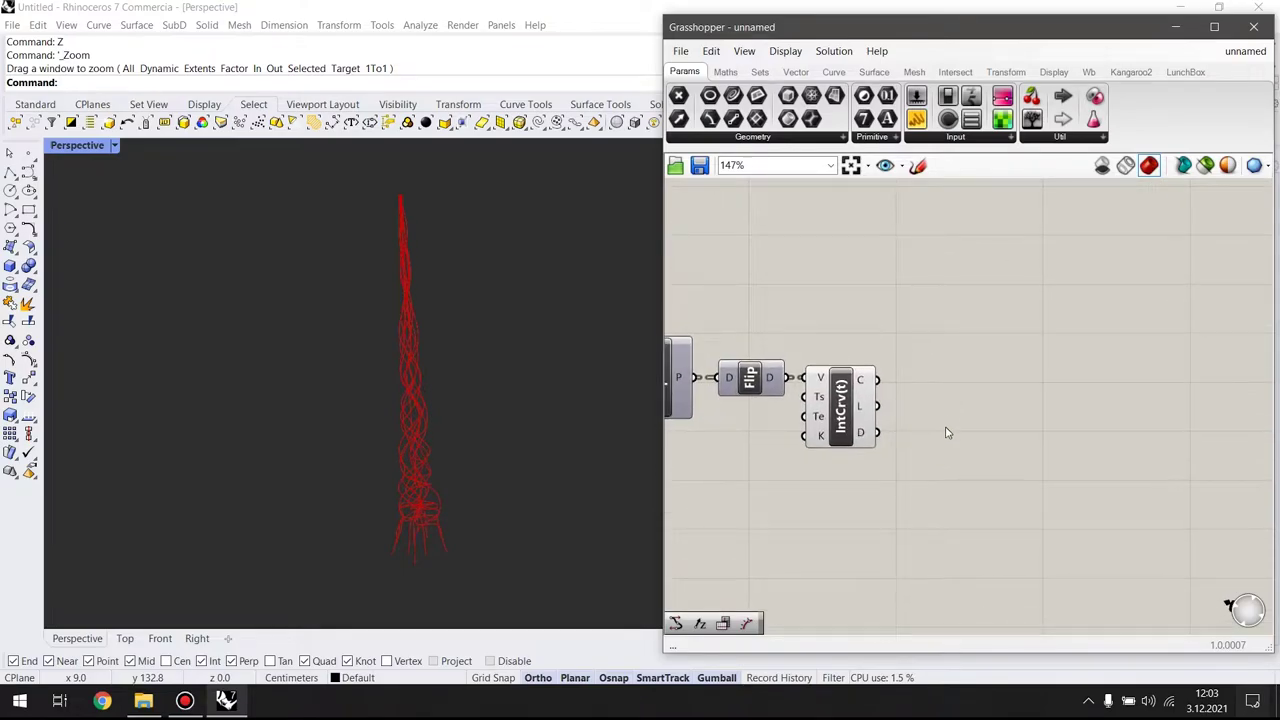
Add an Evaluate Length component and feed it the interpolated curves
click(840, 425)
double_click(934, 428)
text(eva)
key(Up)
key(Up)
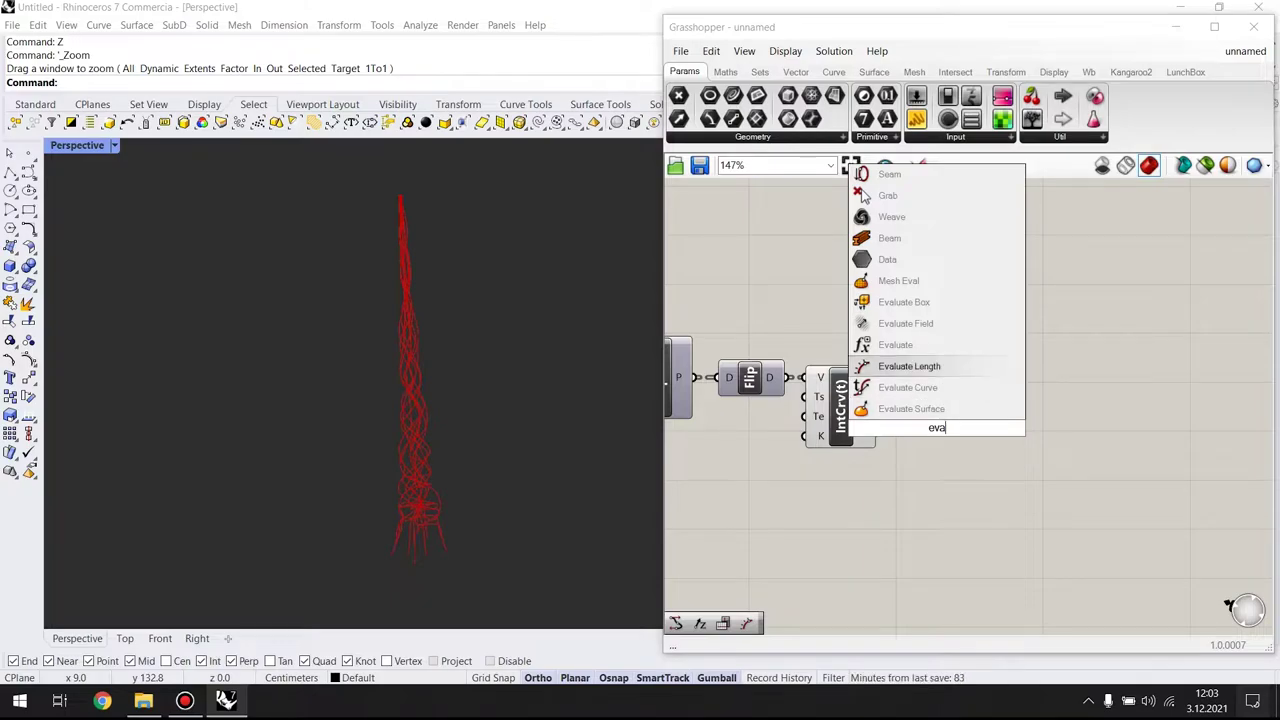
key(Return)
drag(944, 432, 974, 444)
drag(877, 380, 934, 420)
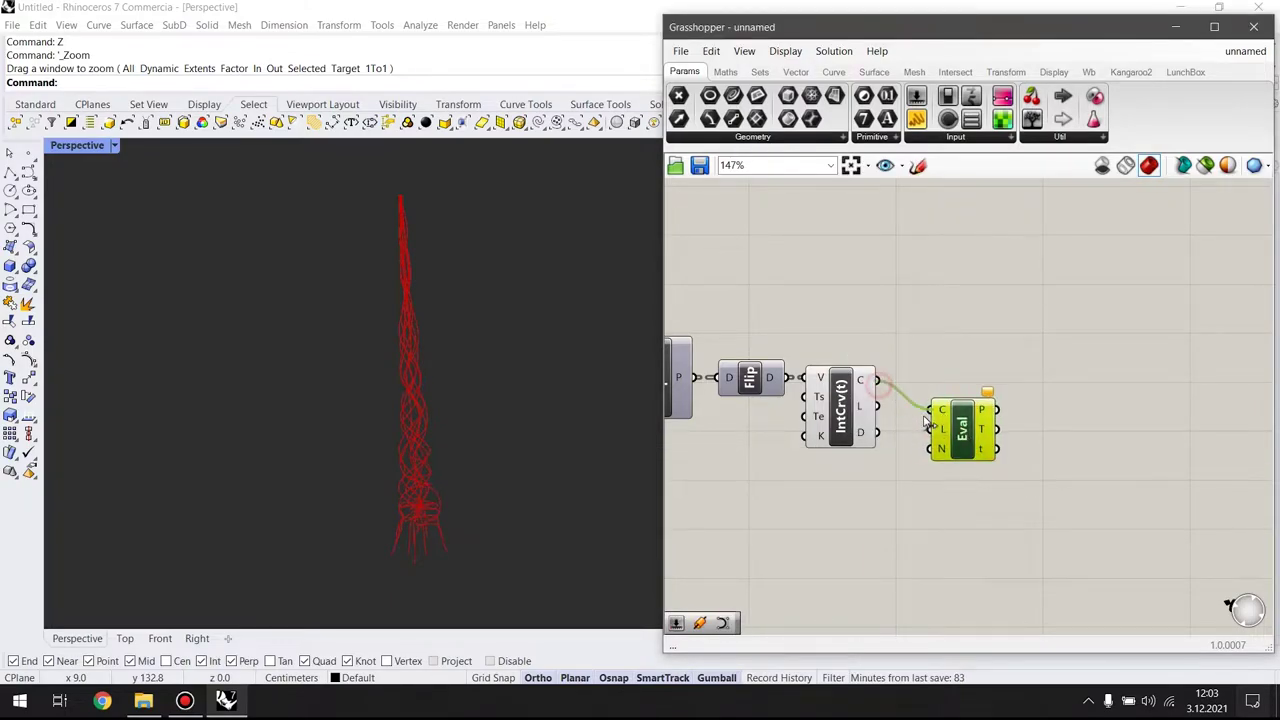
Add three number sliders at 0.0, 0.5 and 1.0 wired into Eval's L input
double_click(851, 513)
text(0)
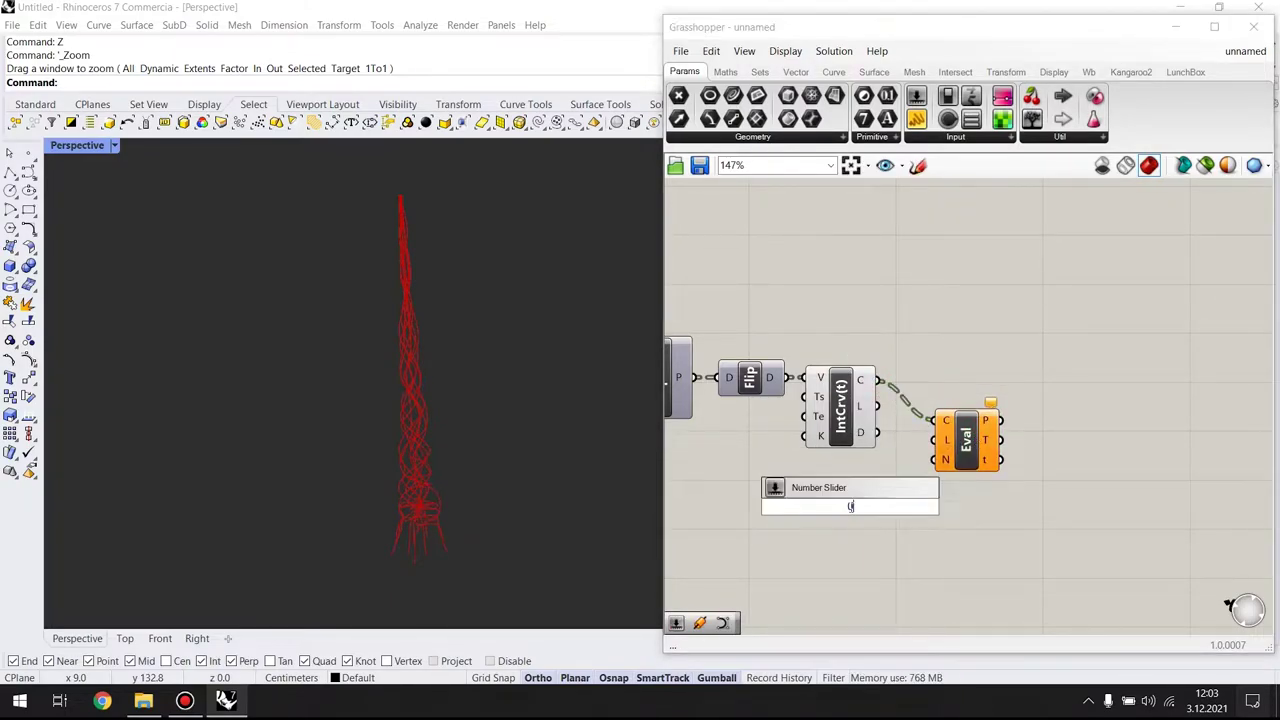
key(Return)
mouse_move(866, 510)
mouse_down()
mouse_move(869, 550)
mouse_move(850, 521)
mouse_up()
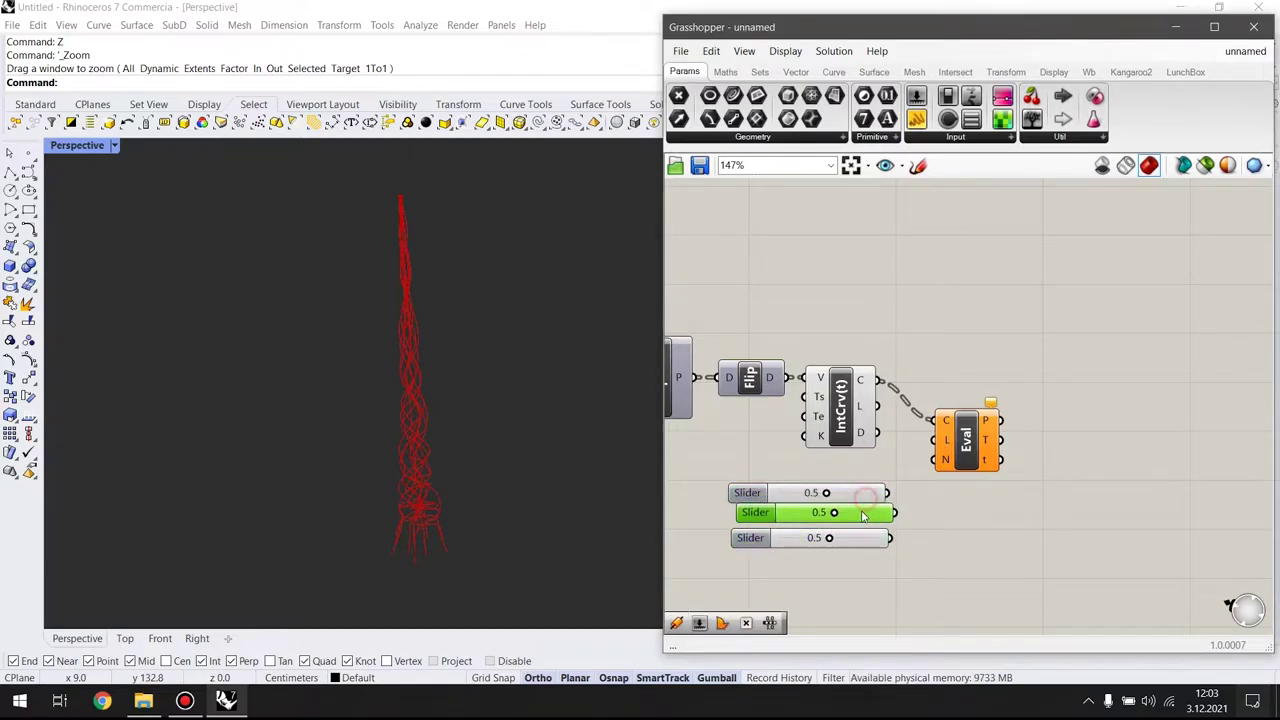
drag(862, 460, 825, 567)
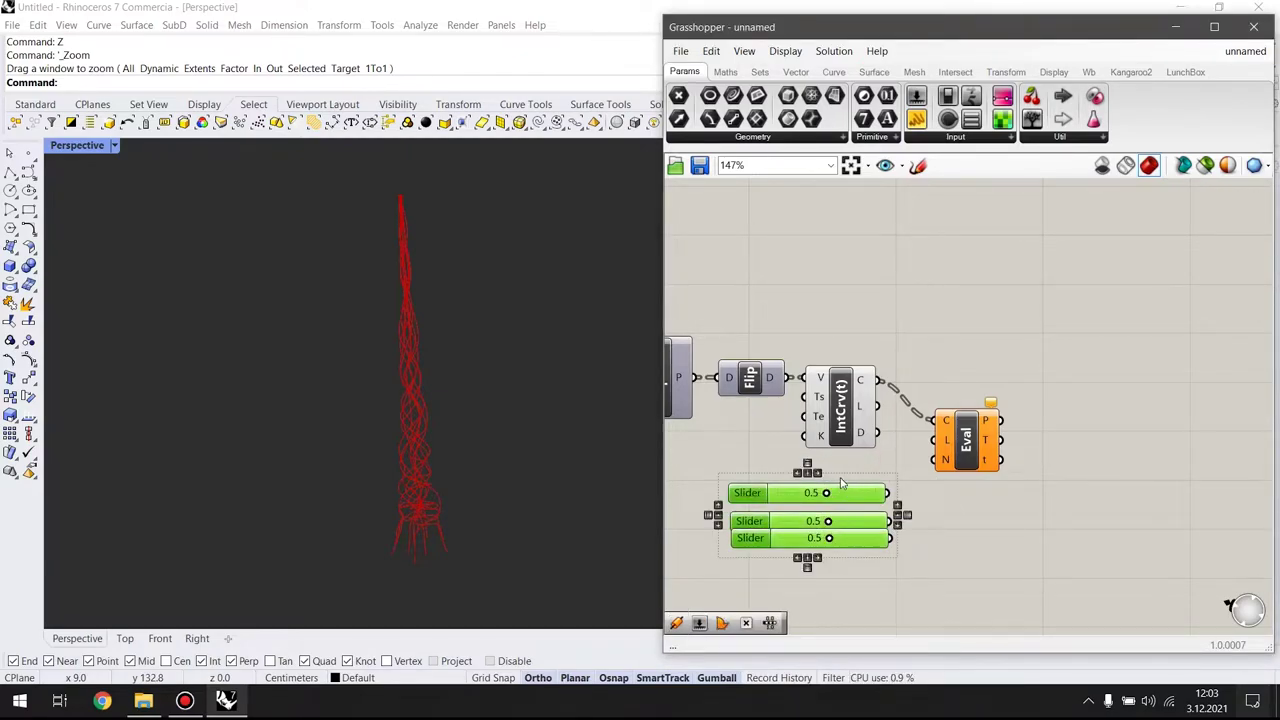
click(929, 493)
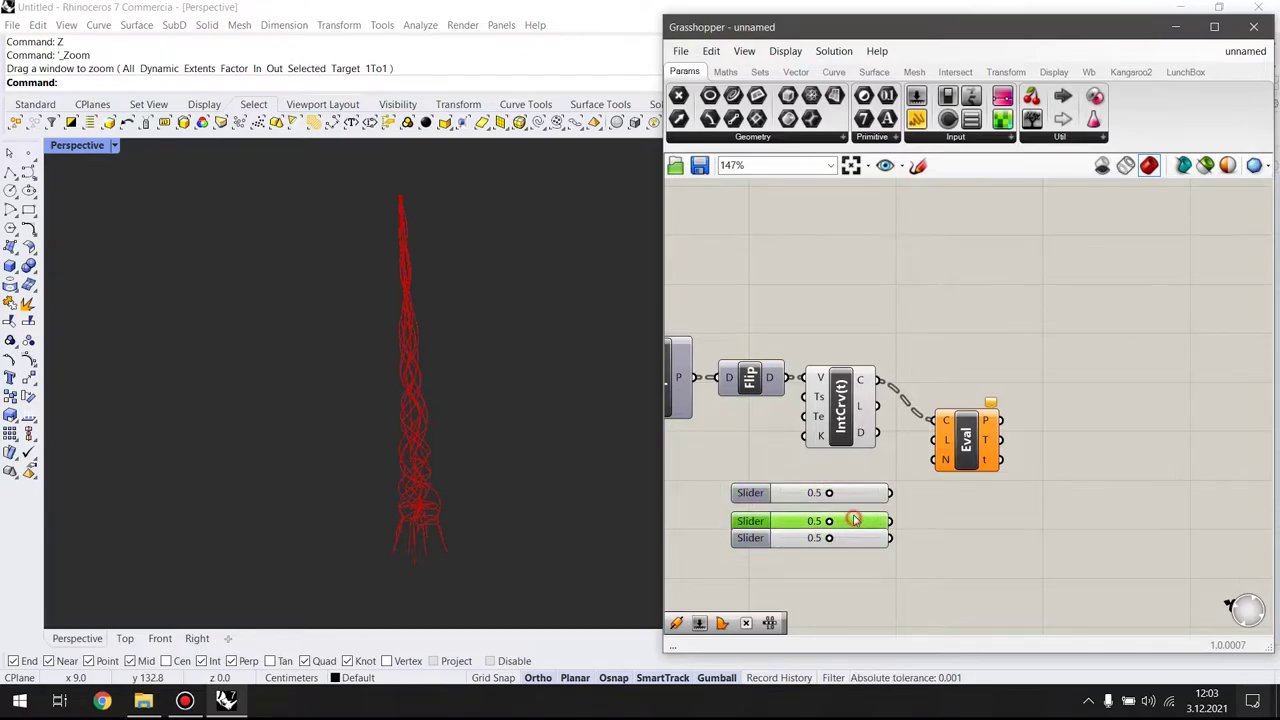
drag(851, 521, 778, 493)
click(905, 516)
drag(890, 493, 944, 443)
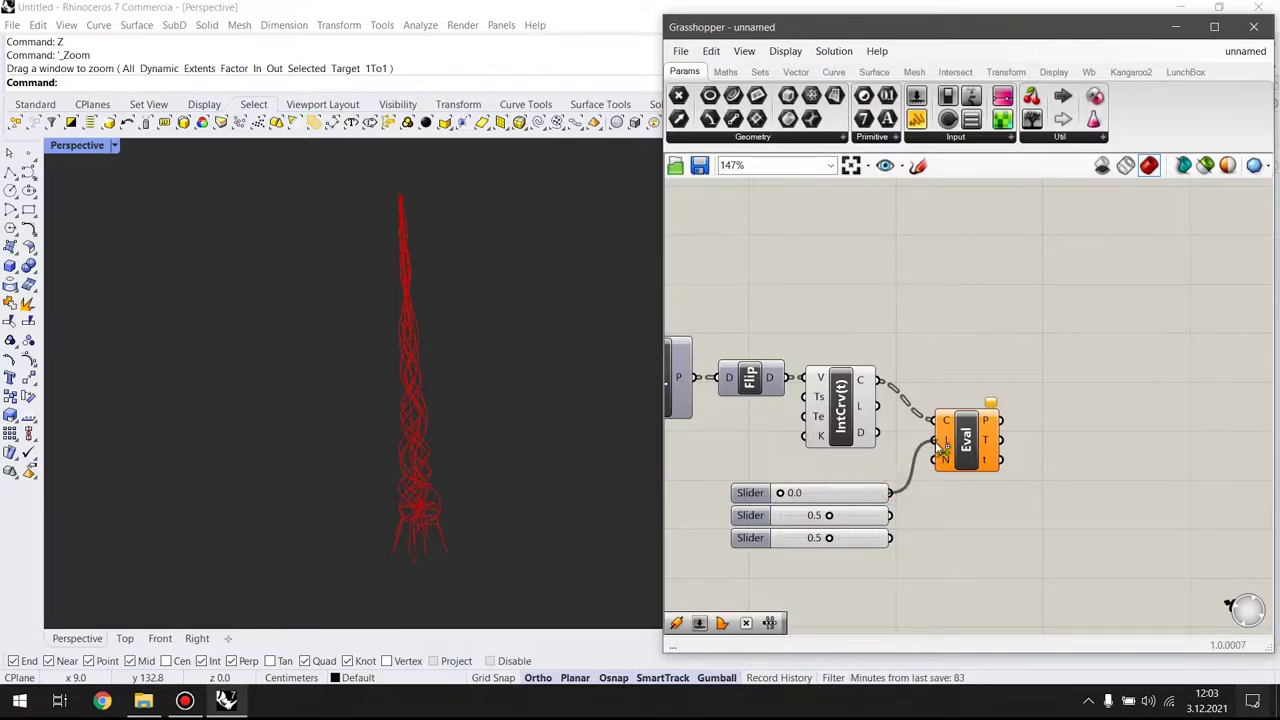
shift+drag(890, 515, 944, 440)
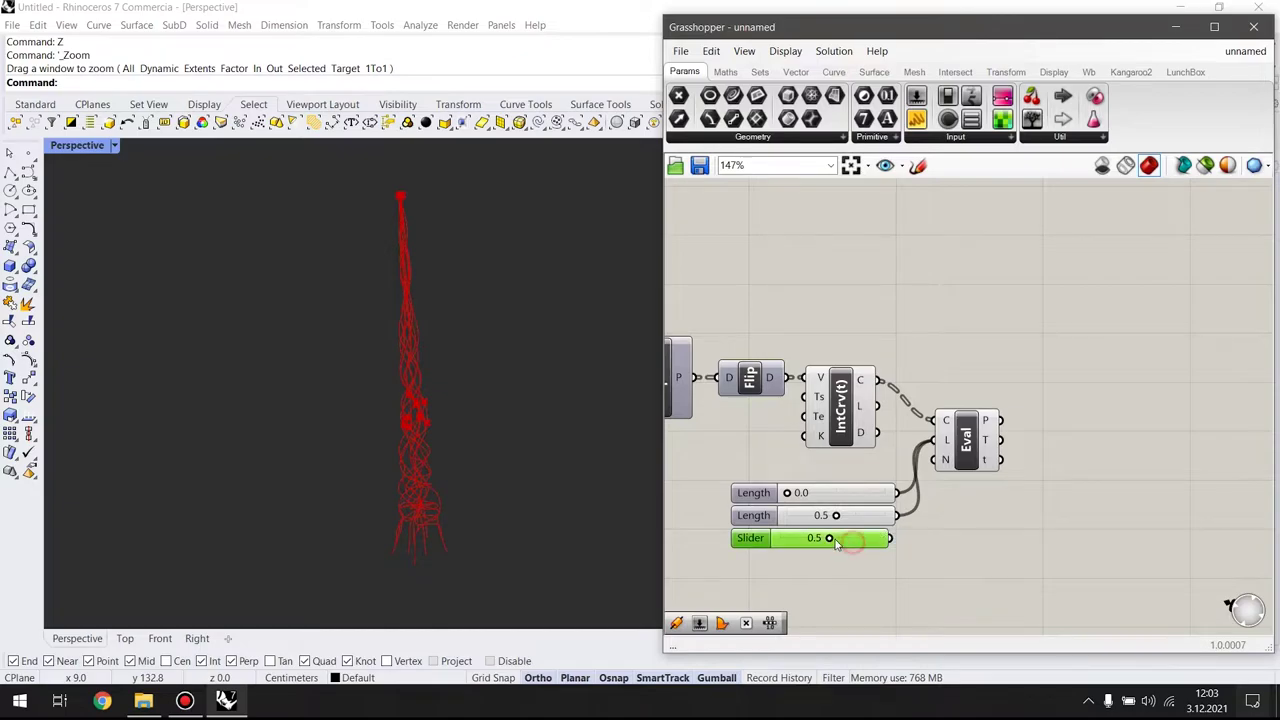
mouse_move(829, 537)
mouse_down()
mouse_move(878, 537)
mouse_move(933, 500)
mouse_move(959, 406)
mouse_up()
click(866, 472)
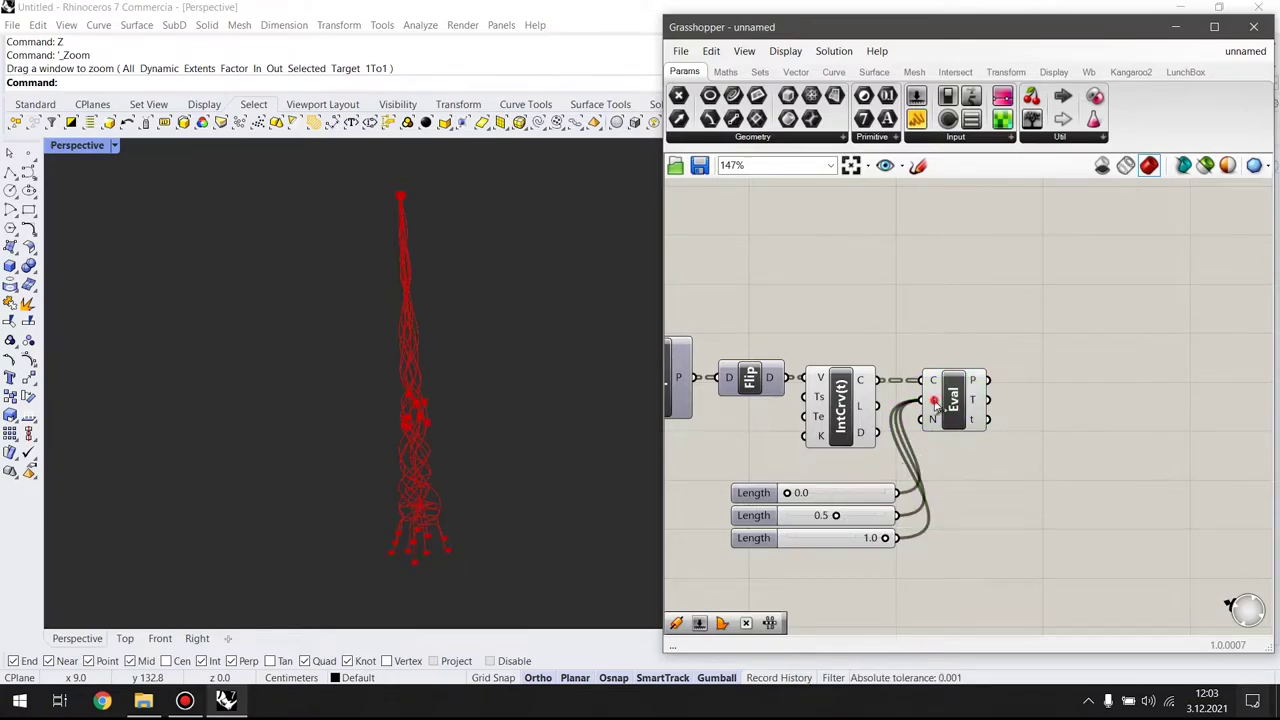
Preview Eval's points and test sliding the middle and top positions along the strands
click(955, 400)
mouse_move(836, 515)
mouse_down()
mouse_move(800, 517)
mouse_move(836, 515)
mouse_move(866, 538)
mouse_move(806, 539)
mouse_move(884, 538)
mouse_up()
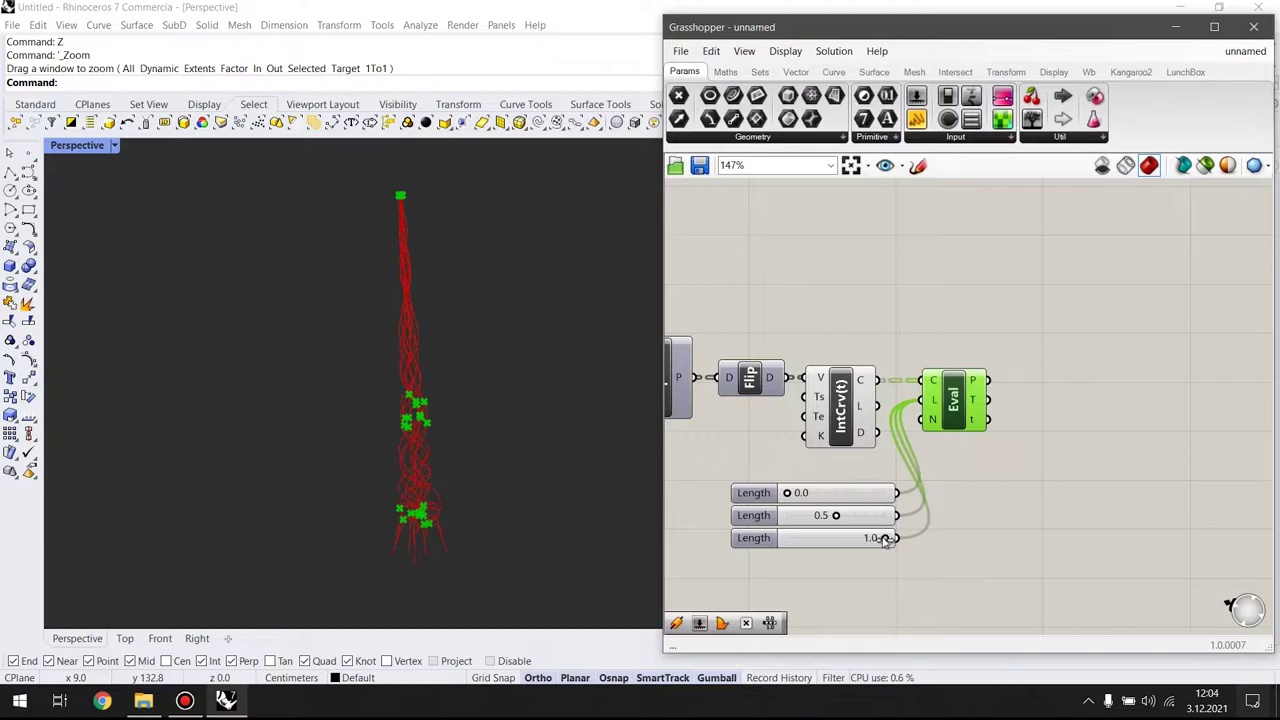
mouse_move(790, 497)
mouse_down()
mouse_move(826, 493)
mouse_move(786, 497)
mouse_up()
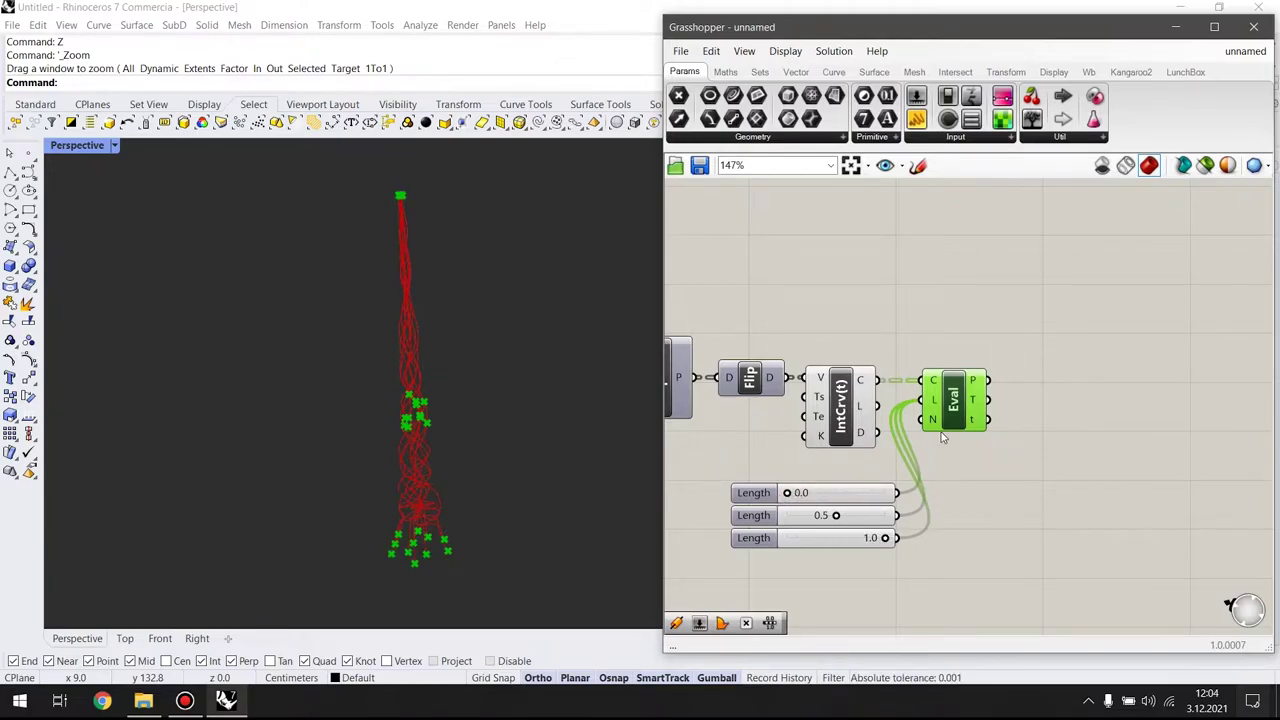
right_drag(1034, 426, 904, 426)
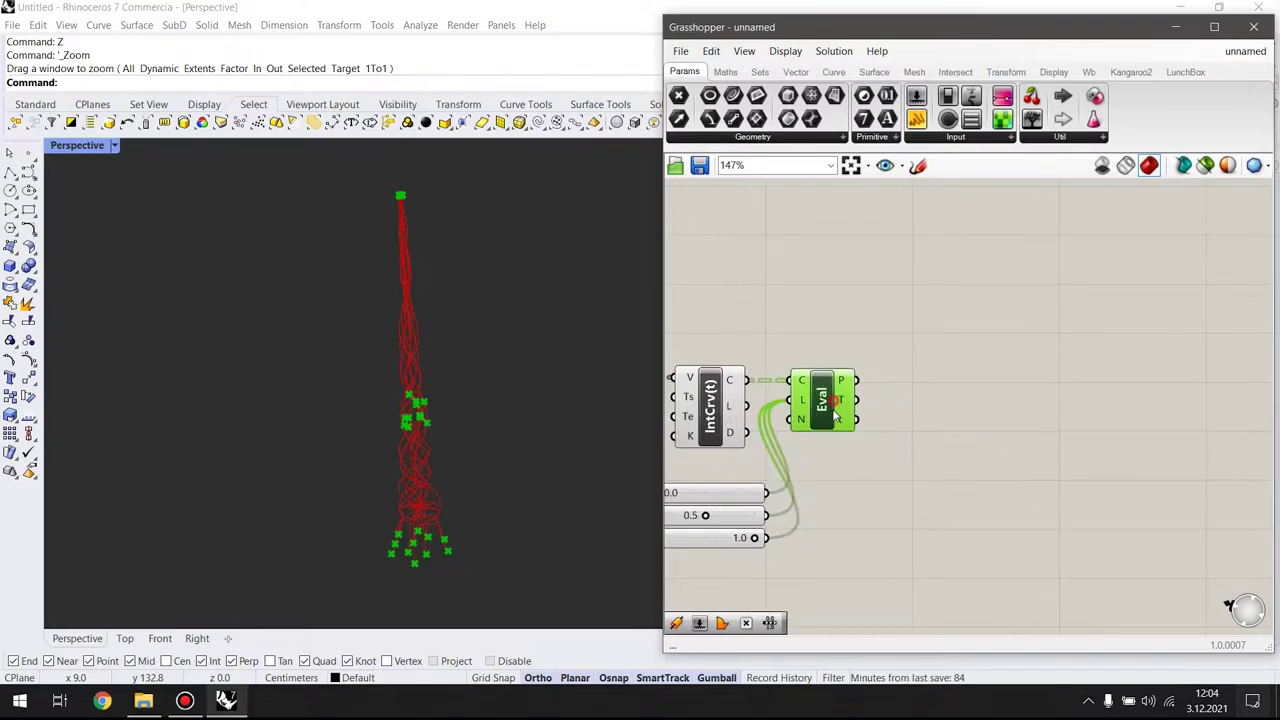
drag(836, 406, 836, 438)
Add a Pipe Variable component fed by the interpolated curves and Eval's t parameters
double_click(903, 443)
text(vp)
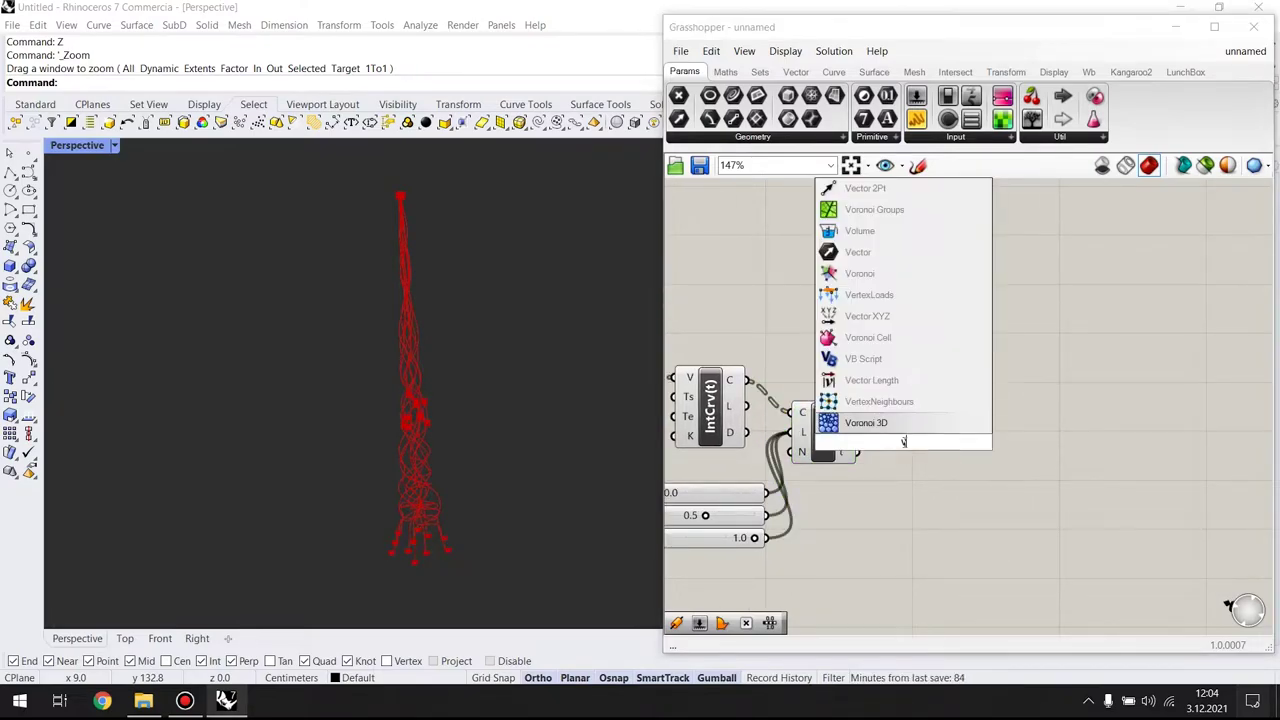
key(Return)
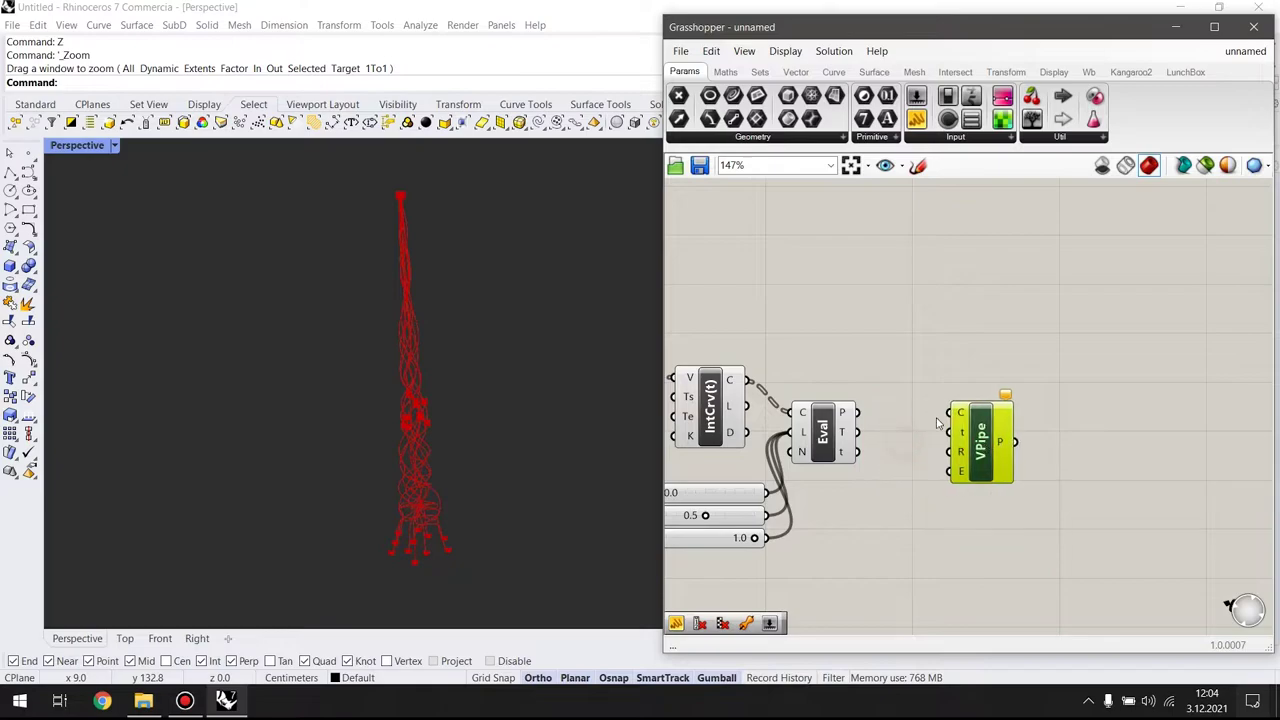
mouse_move(742, 380)
mouse_down()
mouse_move(950, 412)
mouse_move(898, 405)
mouse_move(939, 419)
mouse_up()
drag(857, 452, 912, 400)
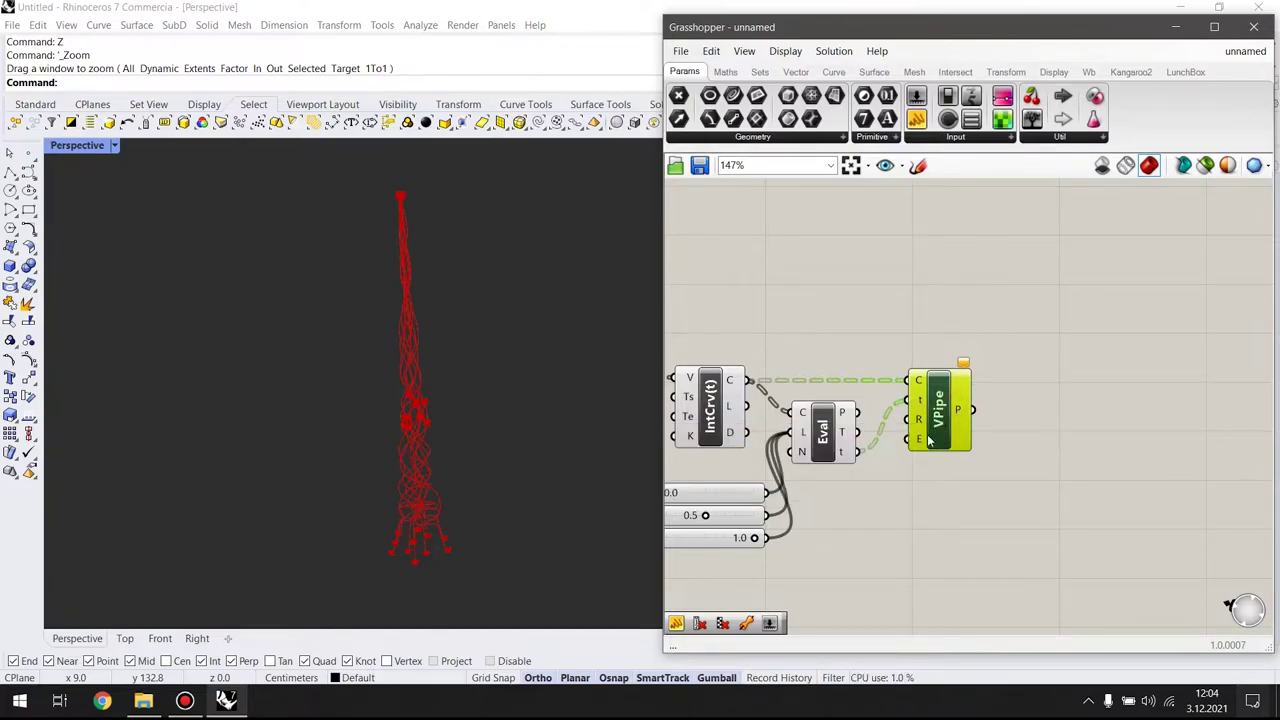
Duplicate the three sliders and wire them into the pipe's radius input
mouse_move(730, 482)
mouse_down()
mouse_move(700, 545)
mouse_move(1008, 502)
mouse_up()
right_drag(1008, 502, 1099, 502)
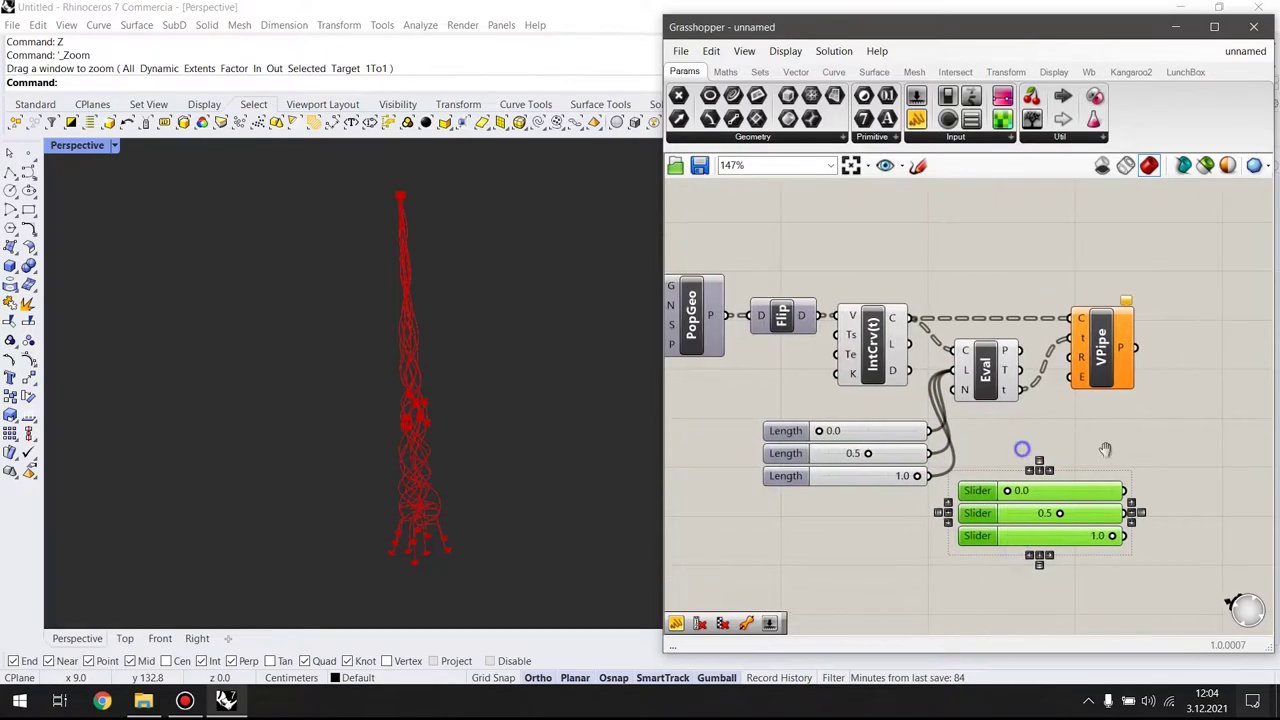
click(1090, 412)
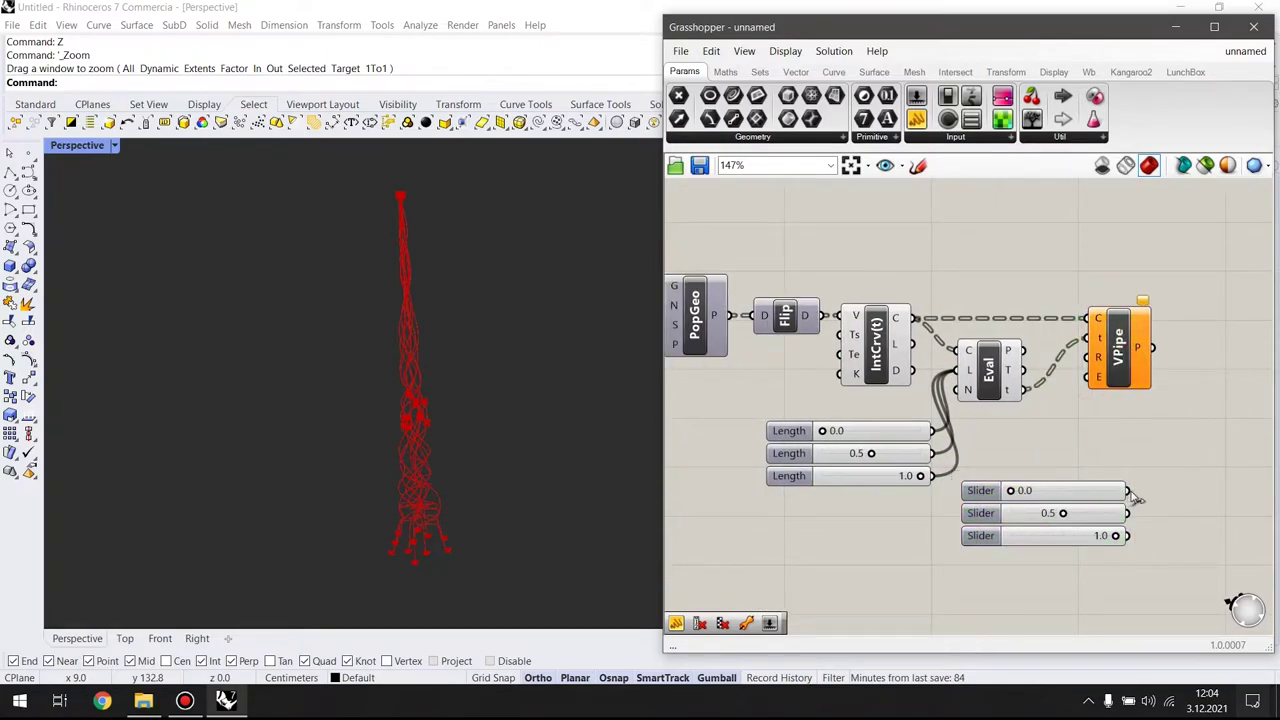
drag(1127, 490, 1087, 357)
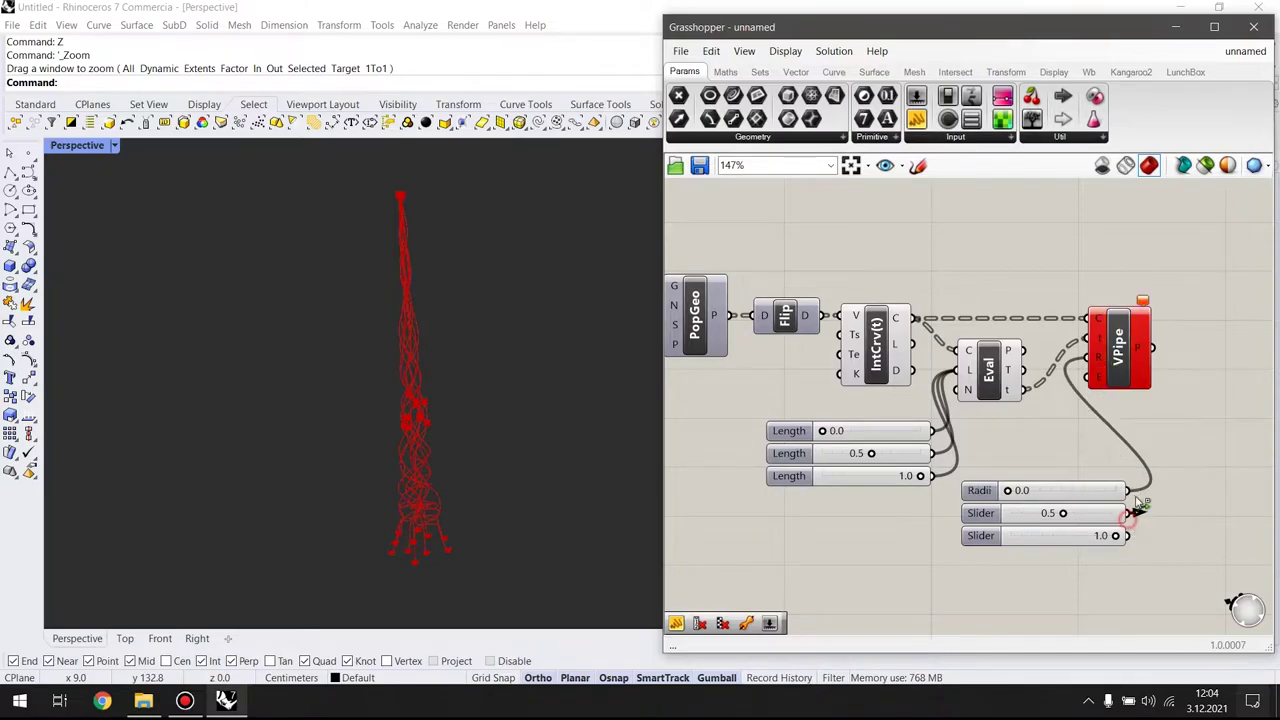
drag(1127, 513, 1087, 357)
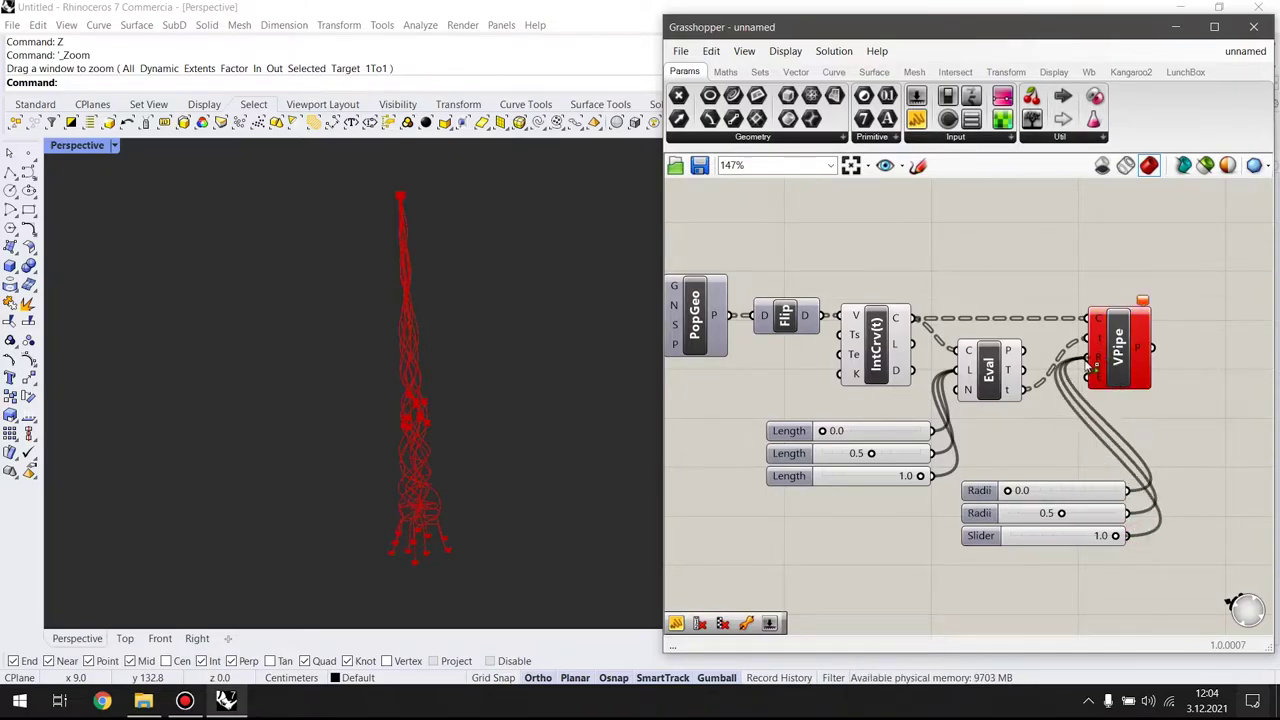
drag(1129, 536, 1090, 357)
Experiment with the pipe radius sliders, trying middle radii of 1.0, 0.7, 0.5 and 0.9
click(1085, 405)
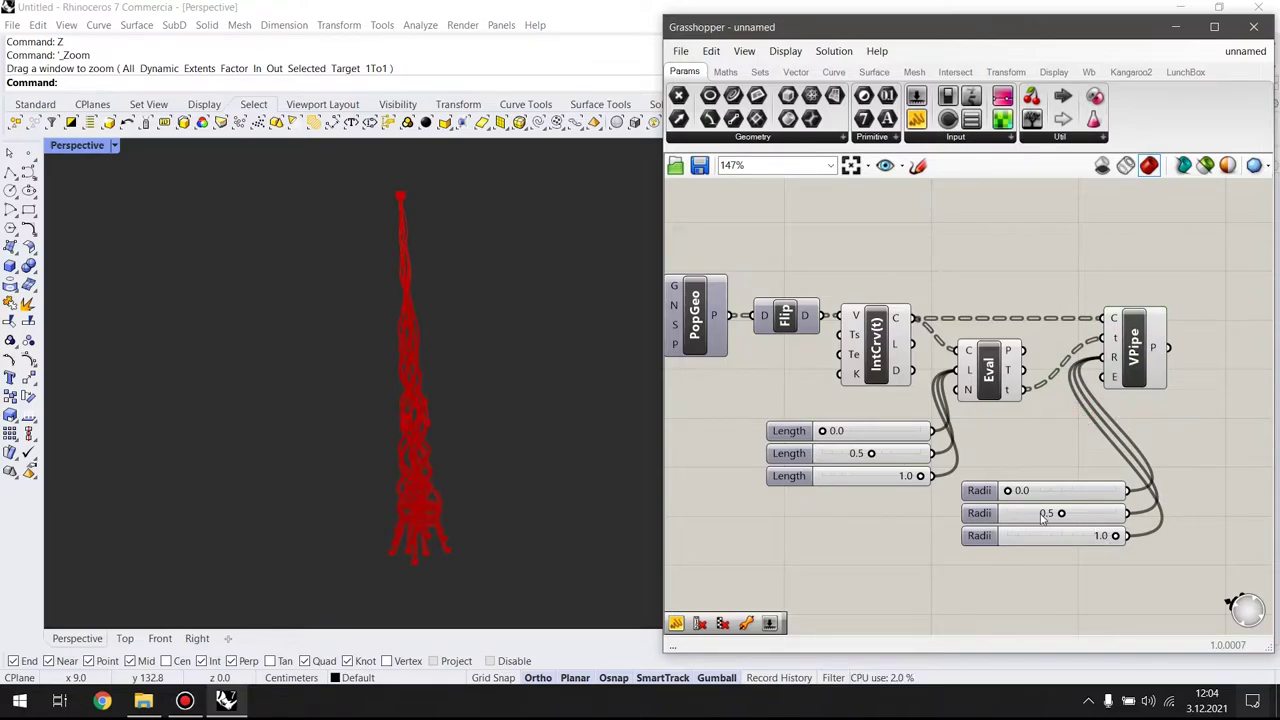
drag(1065, 514, 1175, 513)
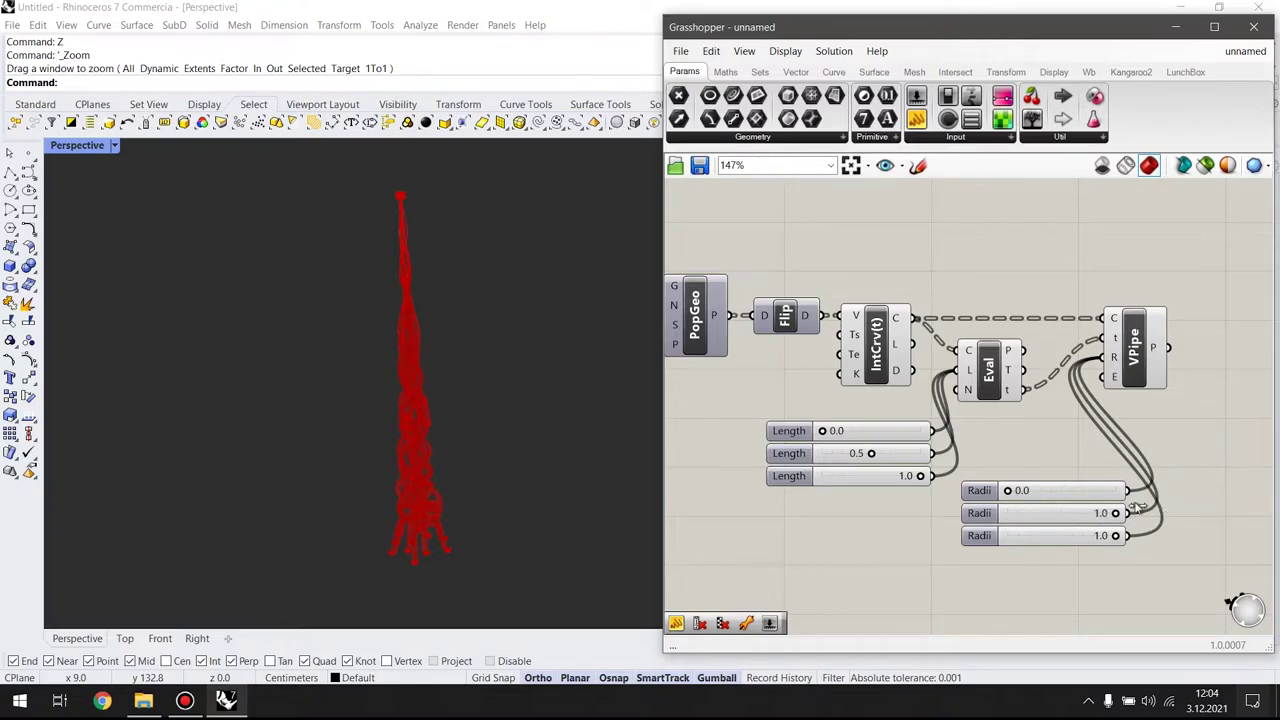
drag(1175, 513, 1082, 513)
mouse_move(1010, 490)
mouse_down()
mouse_move(1124, 490)
mouse_move(1014, 490)
mouse_up()
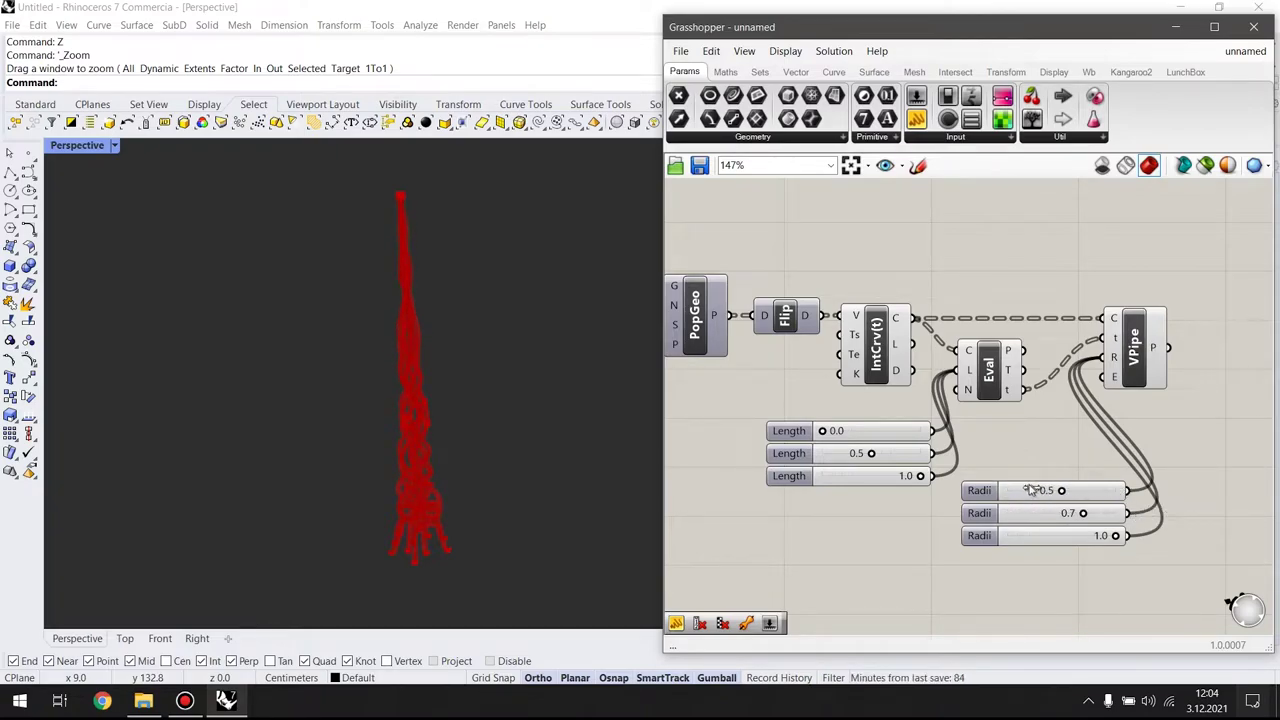
drag(1082, 513, 1062, 513)
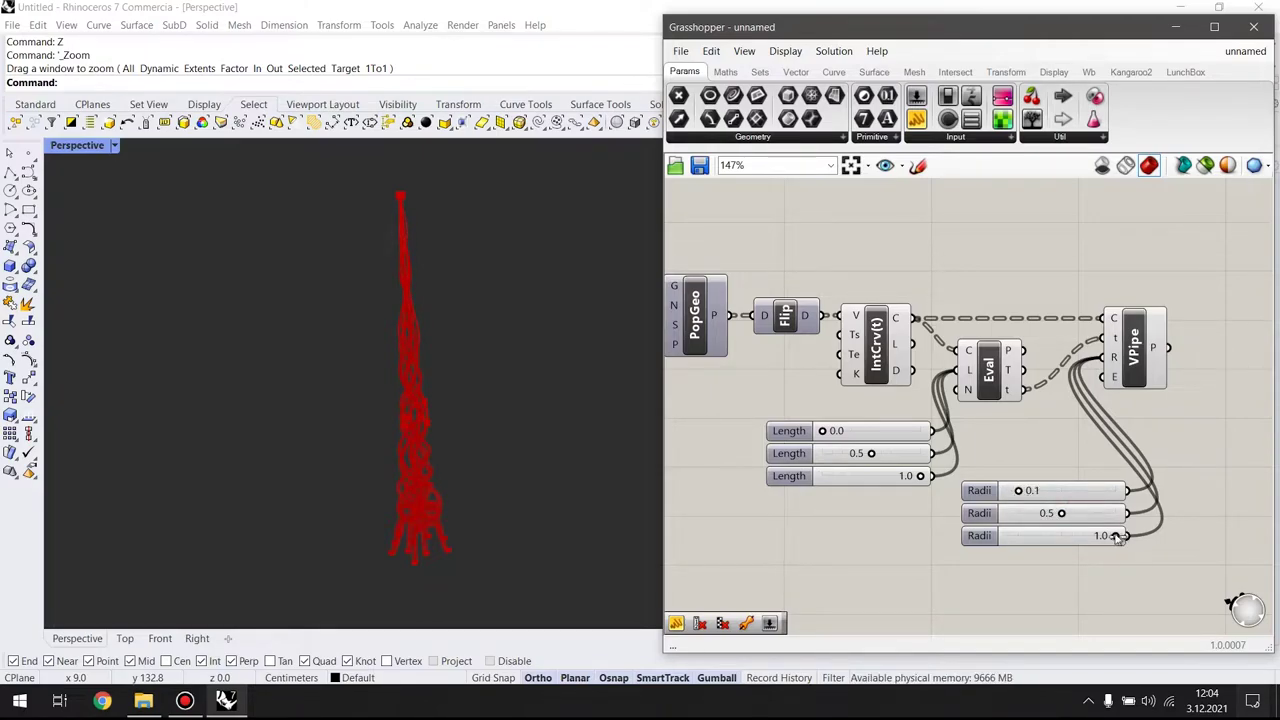
mouse_move(1093, 538)
mouse_down()
mouse_move(1018, 542)
mouse_move(1096, 518)
mouse_up()
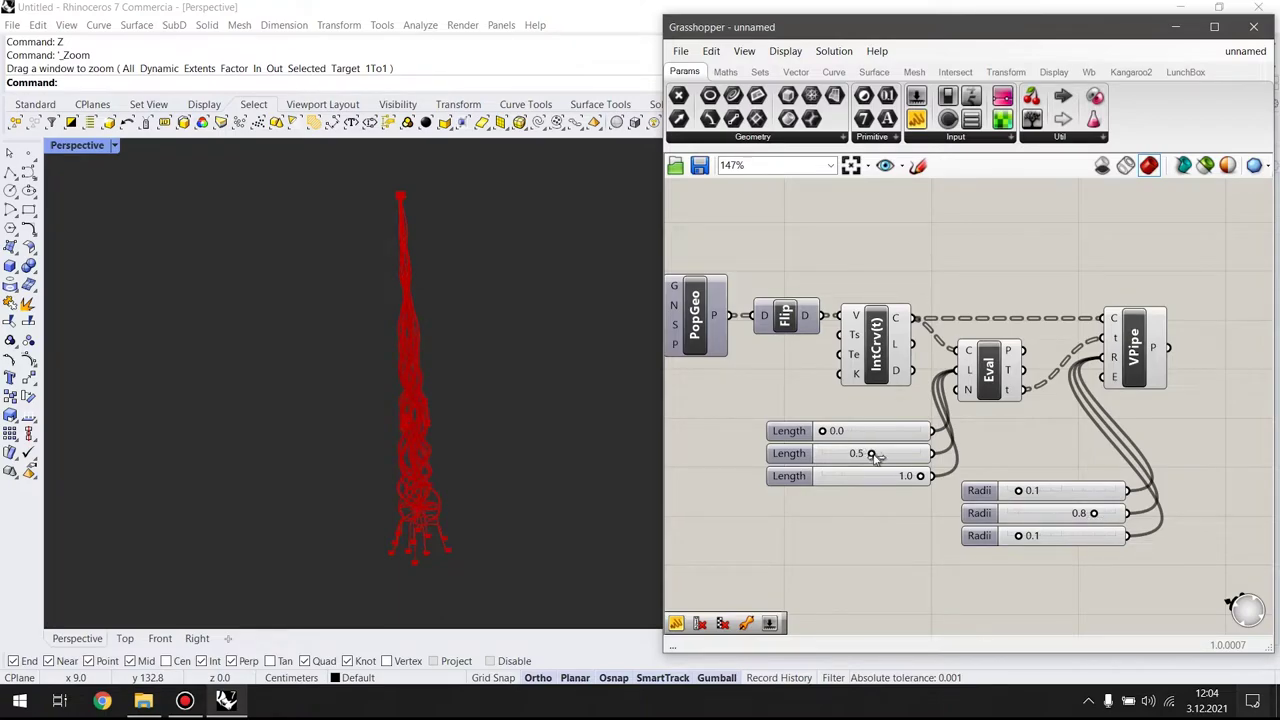
drag(1097, 515, 1106, 517)
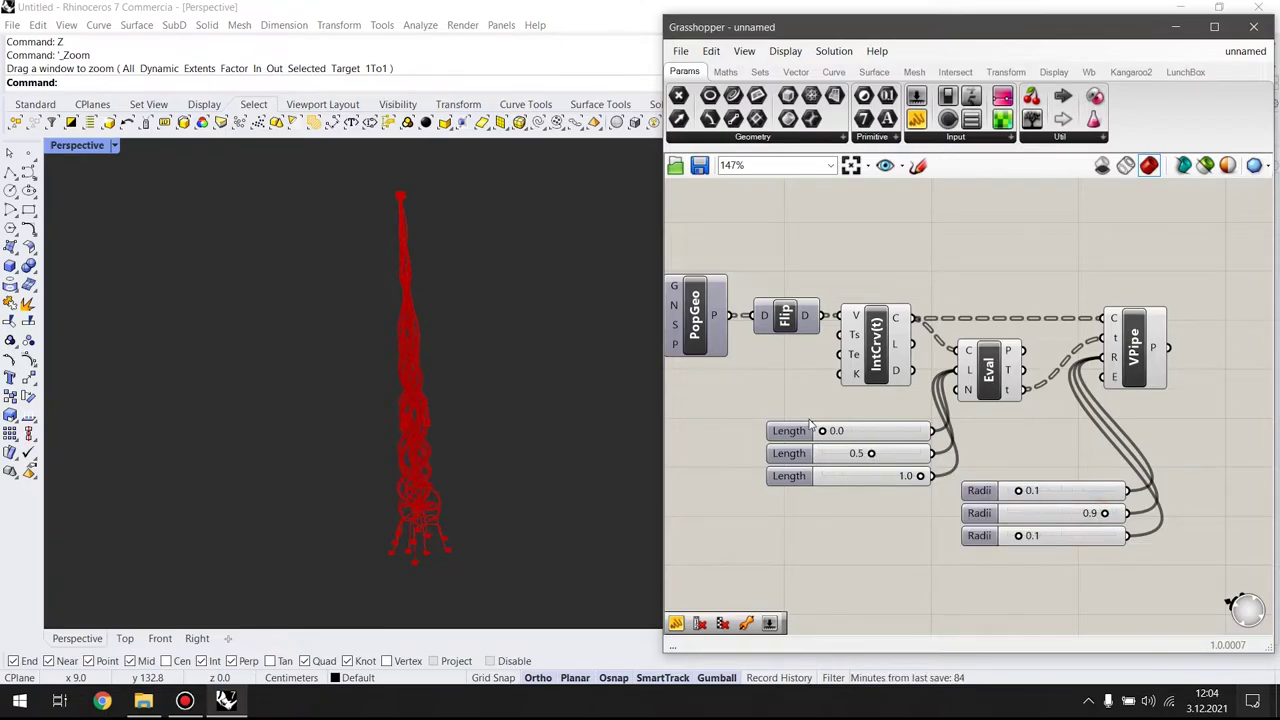
mouse_move(874, 456)
mouse_down()
mouse_move(908, 455)
mouse_move(852, 452)
mouse_move(868, 457)
mouse_up()
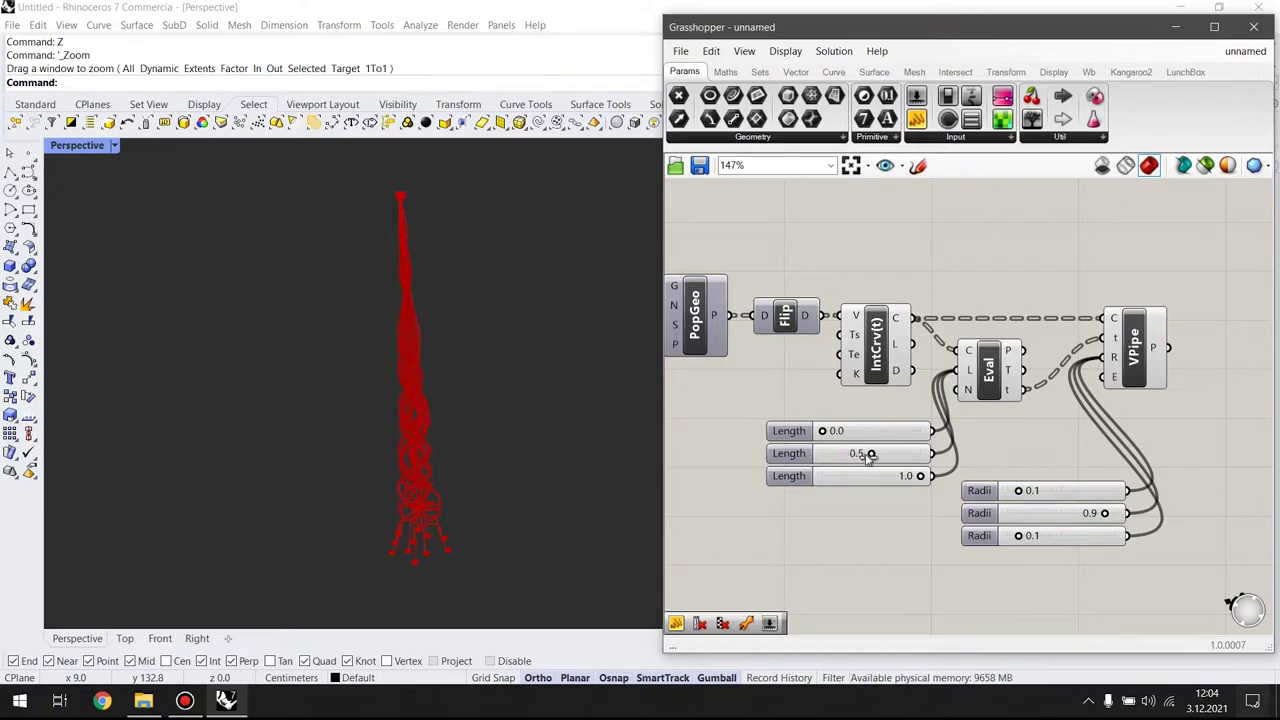
Settle the three pipe radii at 0.2, 0.5 and 0.3
right_drag(980, 511, 922, 495)
click(1070, 330)
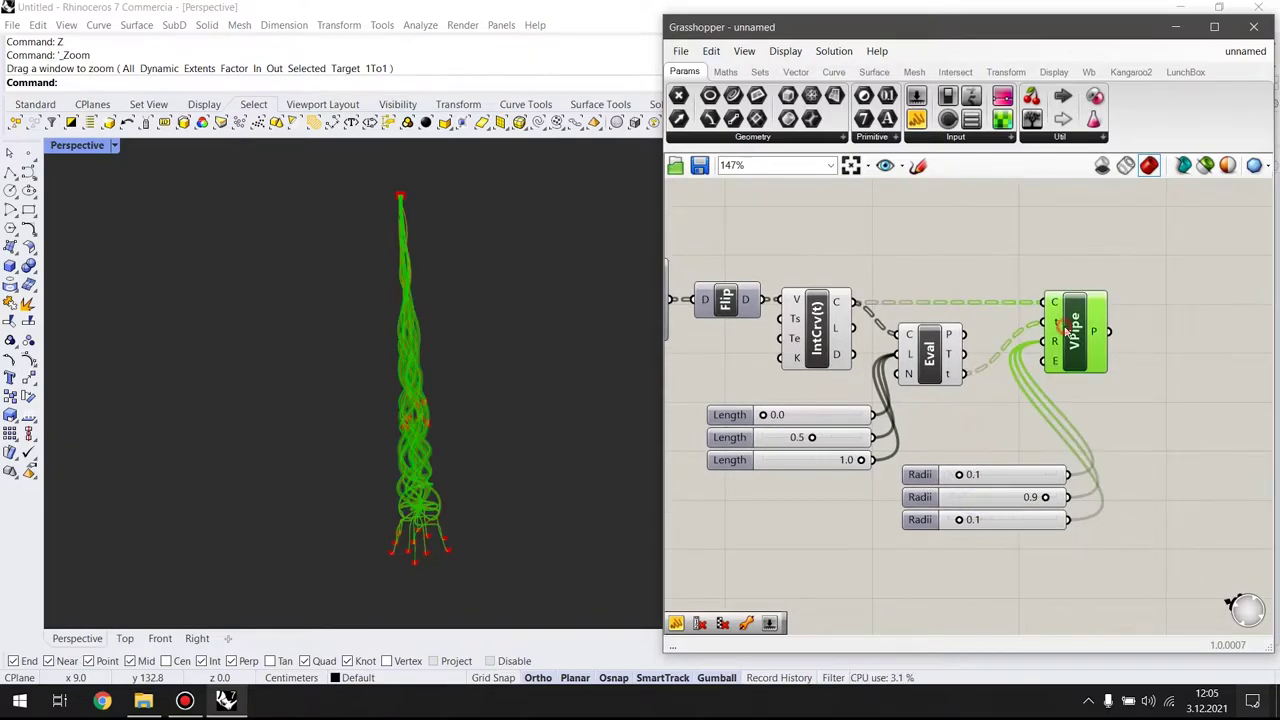
drag(1070, 335, 1058, 335)
click(1054, 405)
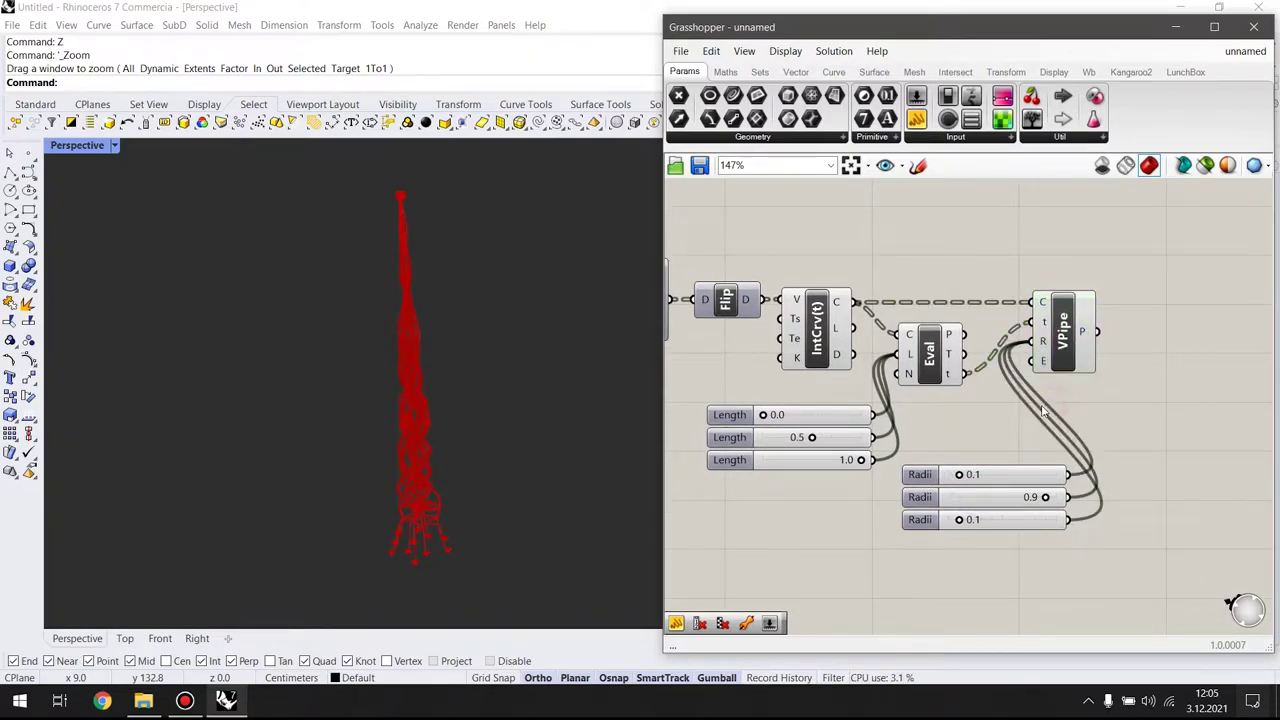
drag(1045, 497, 998, 497)
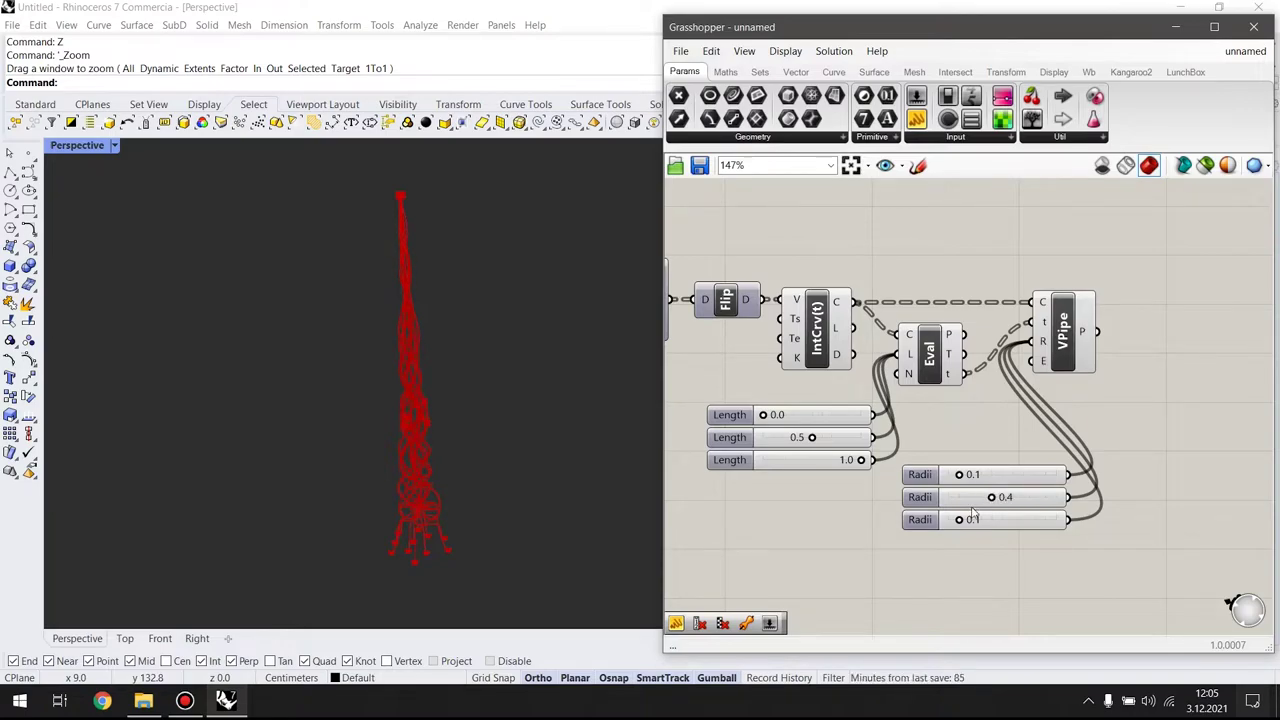
drag(968, 521, 976, 522)
drag(960, 477, 971, 478)
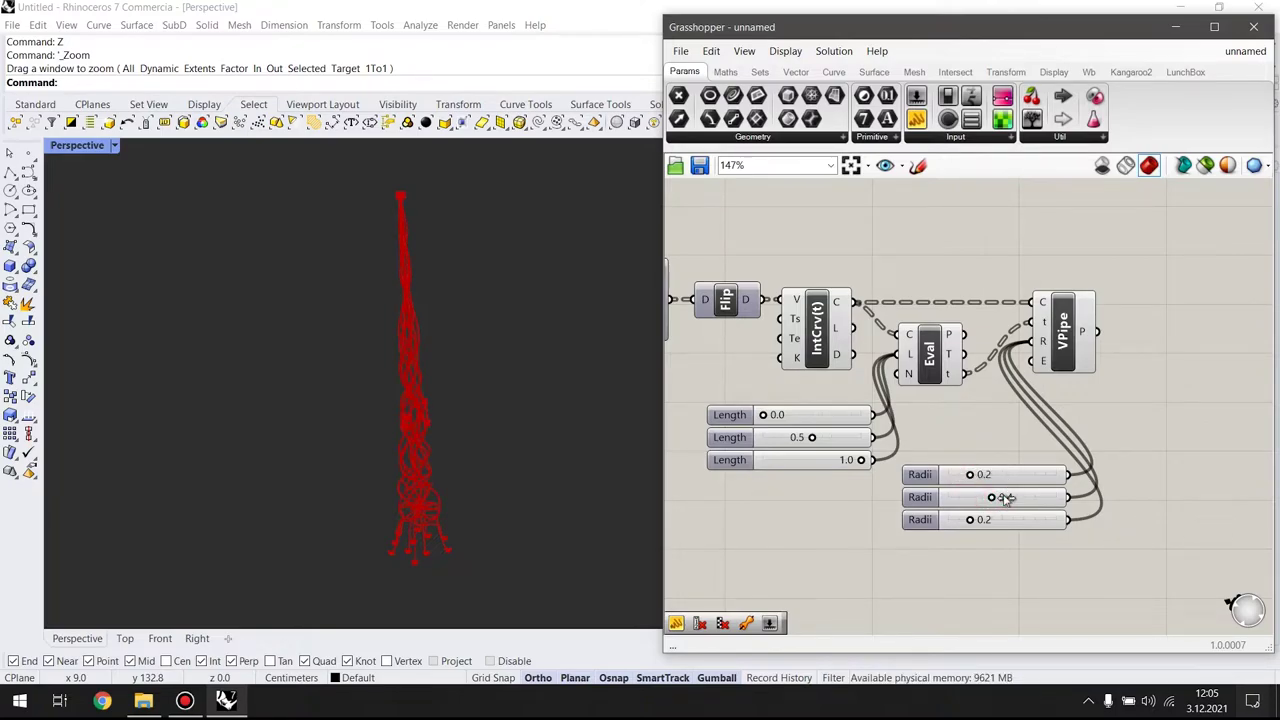
click(996, 443)
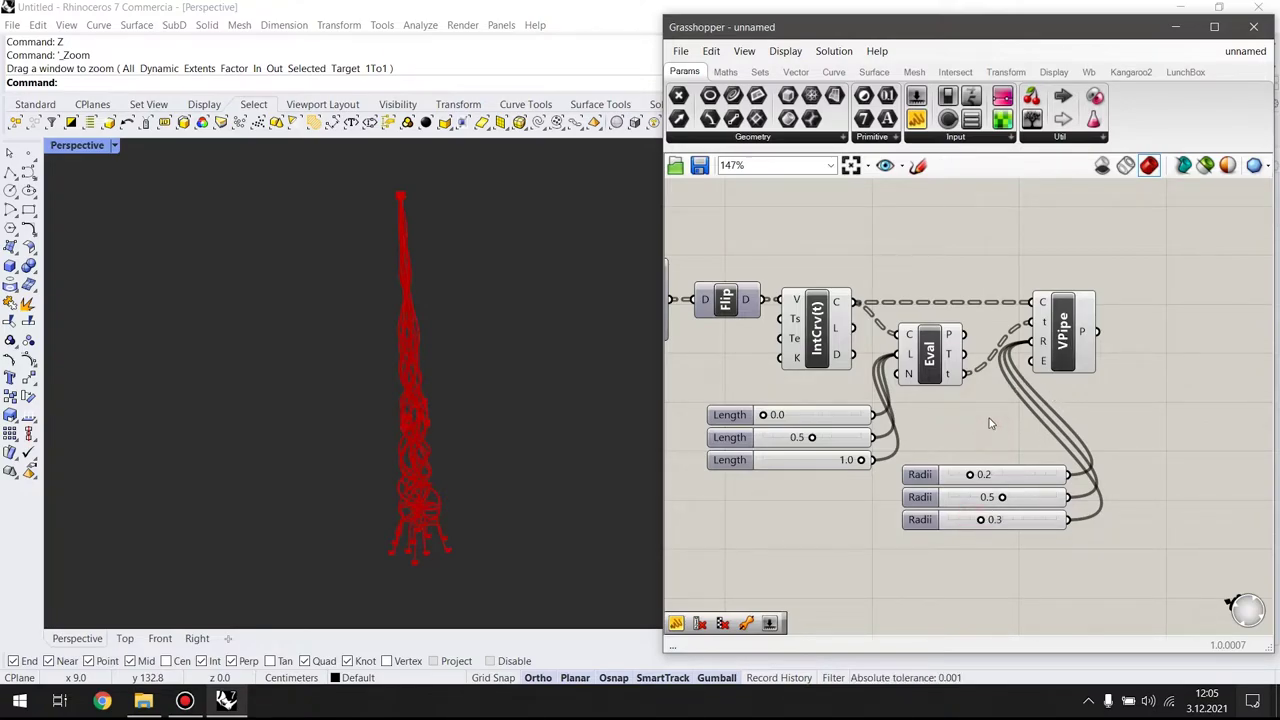
Lower the strand Count slider to 10
scroll(990, 424, down, 3)
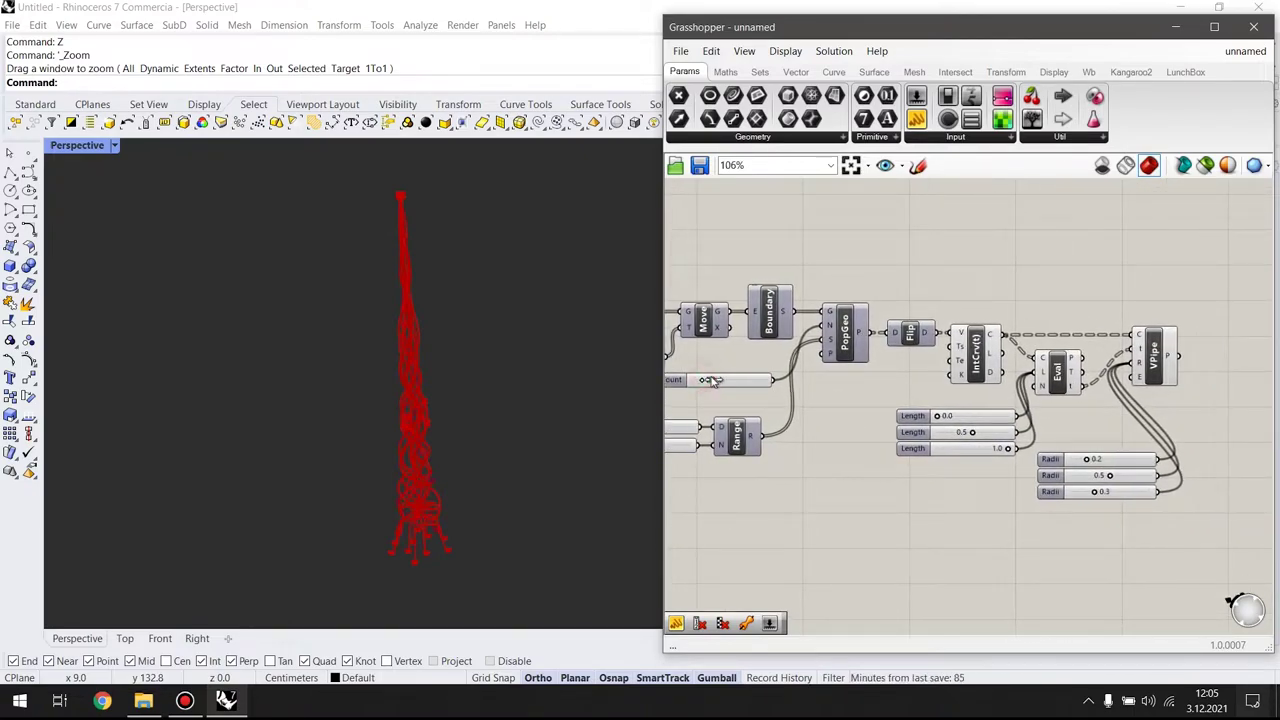
scroll(716, 381, up, 3)
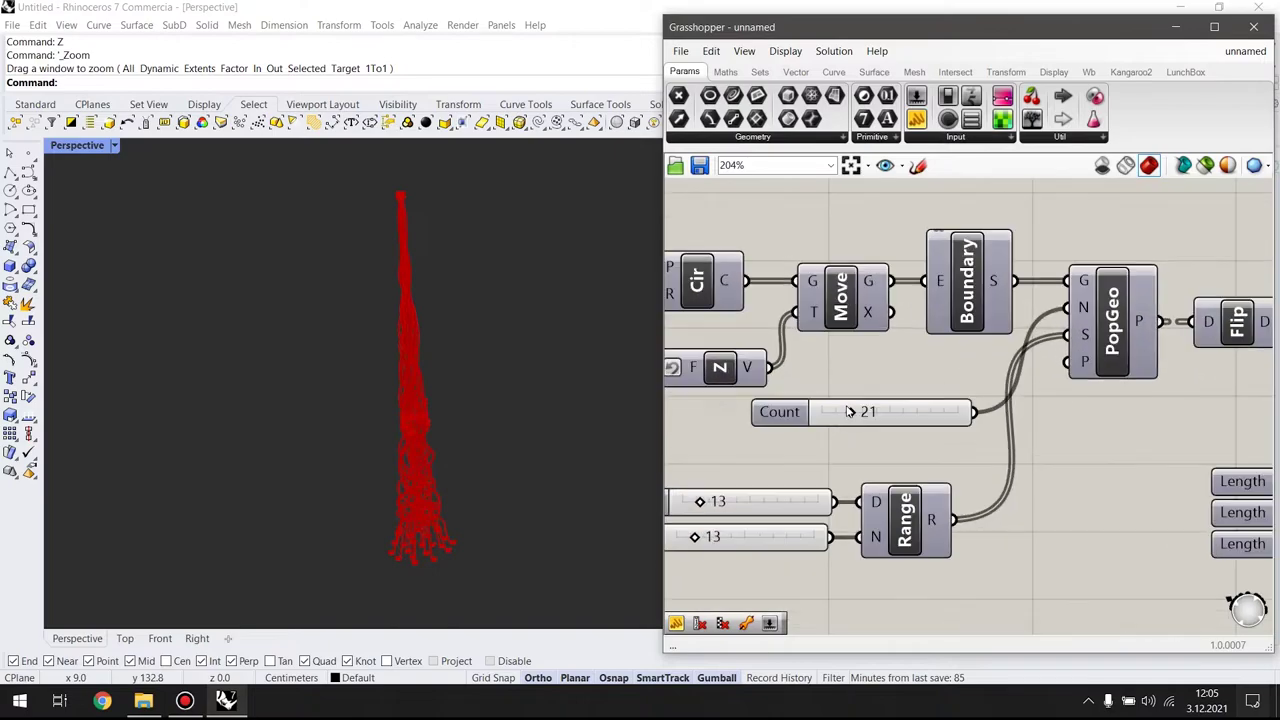
scroll(716, 381, up, 2)
drag(845, 411, 829, 412)
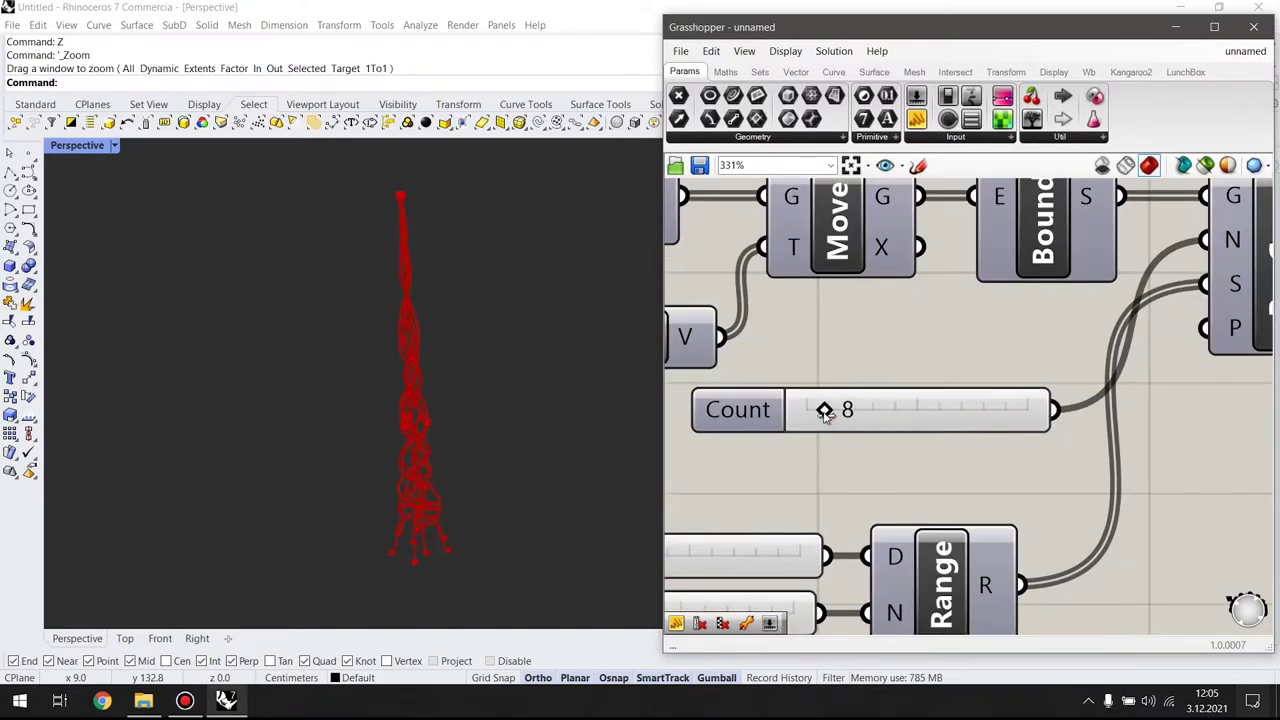
scroll(868, 425, down, 6)
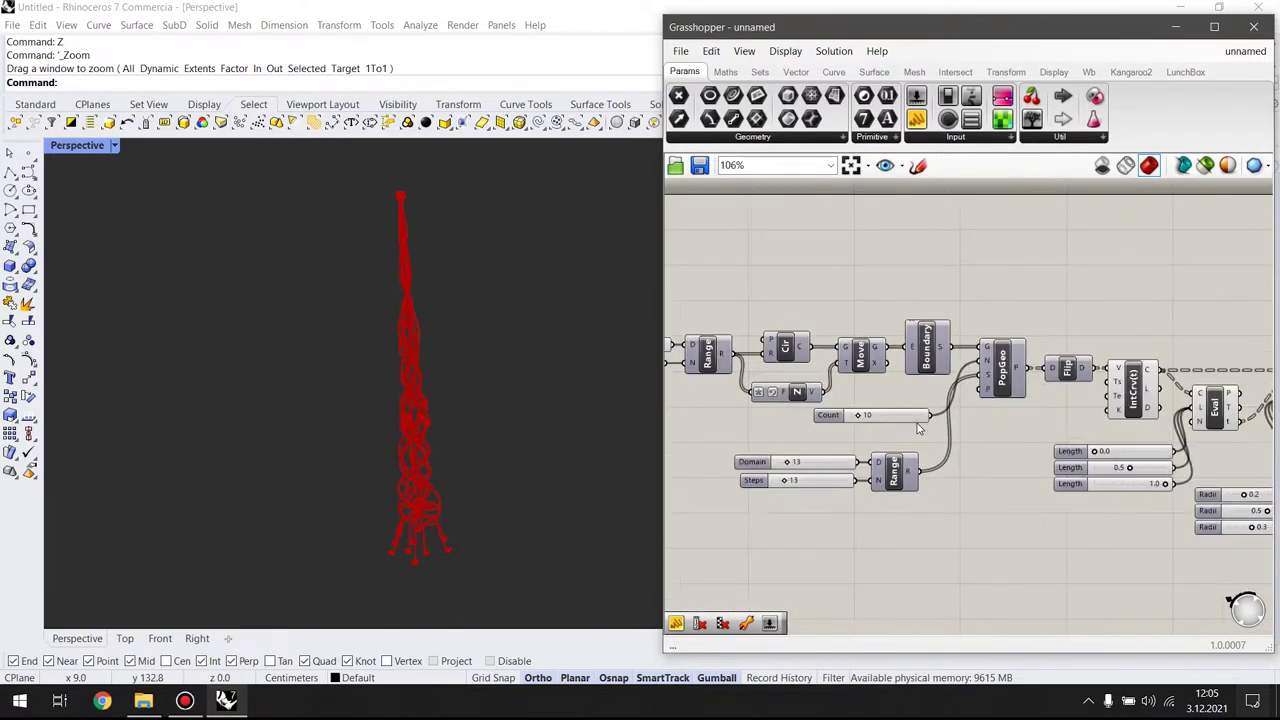
scroll(946, 409, up, 2)
Add a Cull Pattern component and a duplicate, aligned vertically beside the pipe
click(901, 371)
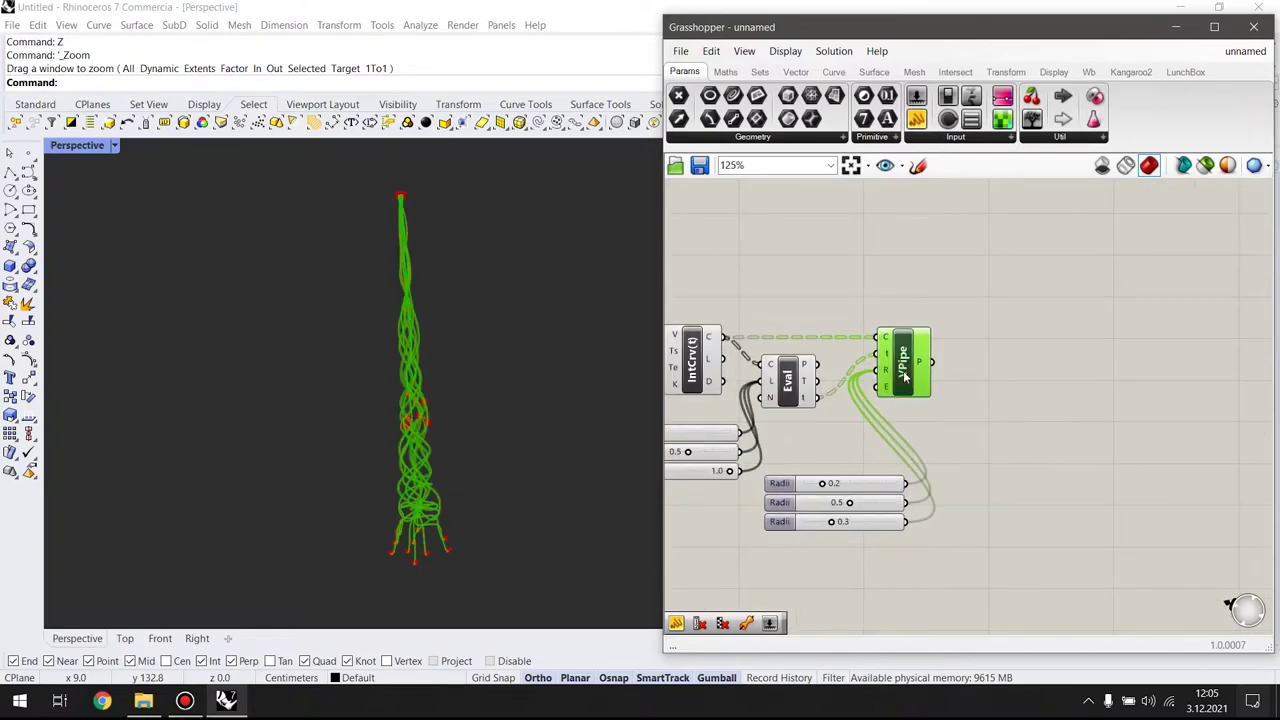
right_drag(1010, 402, 937, 398)
double_click(940, 398)
text(cul)
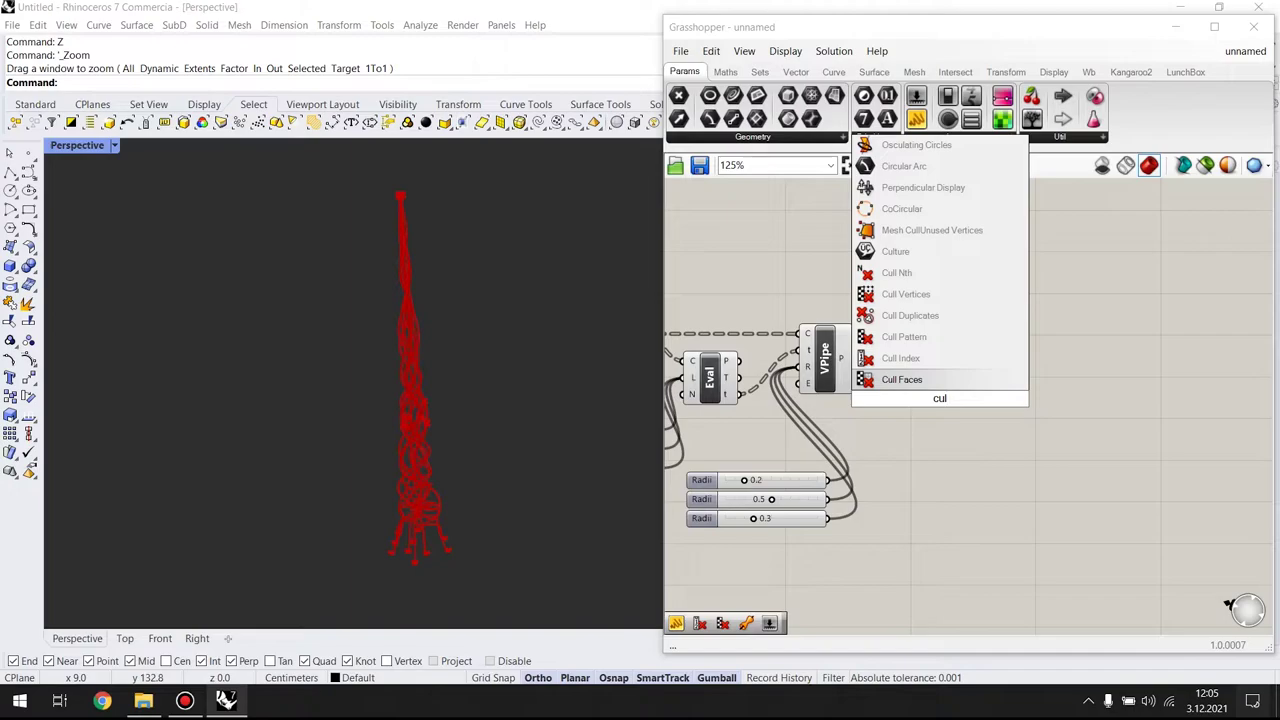
click(922, 337)
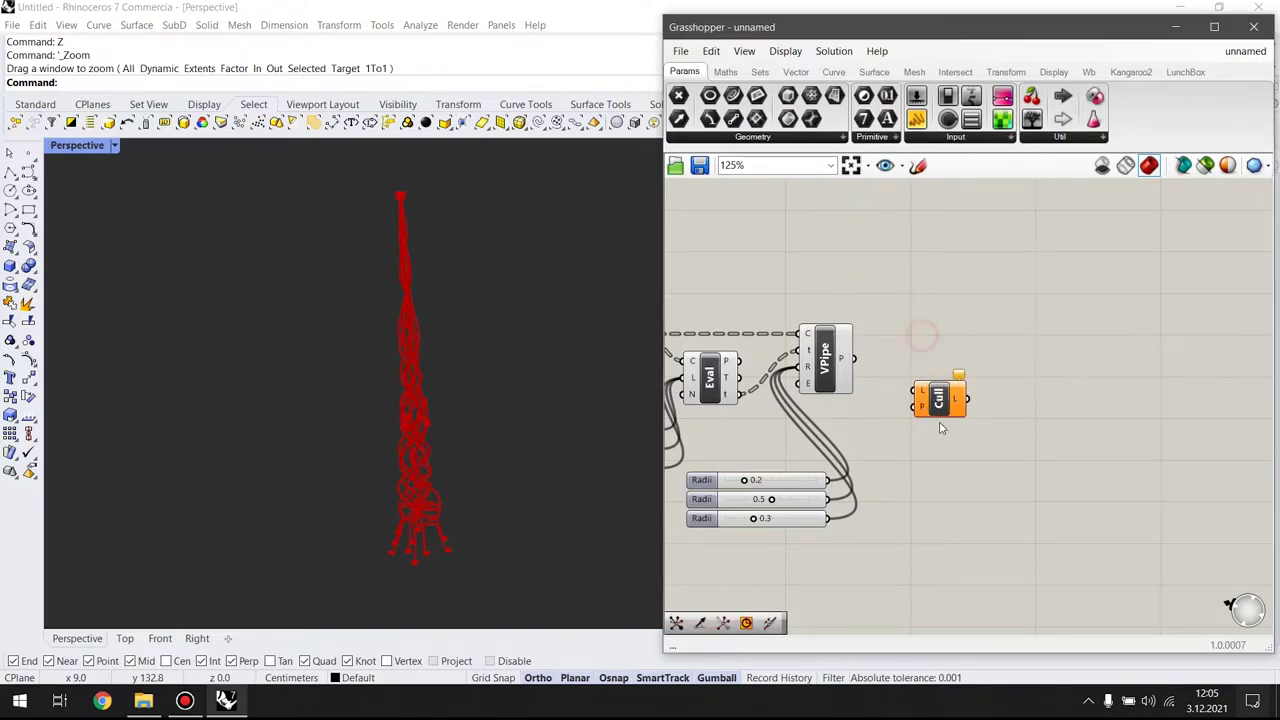
click(940, 398)
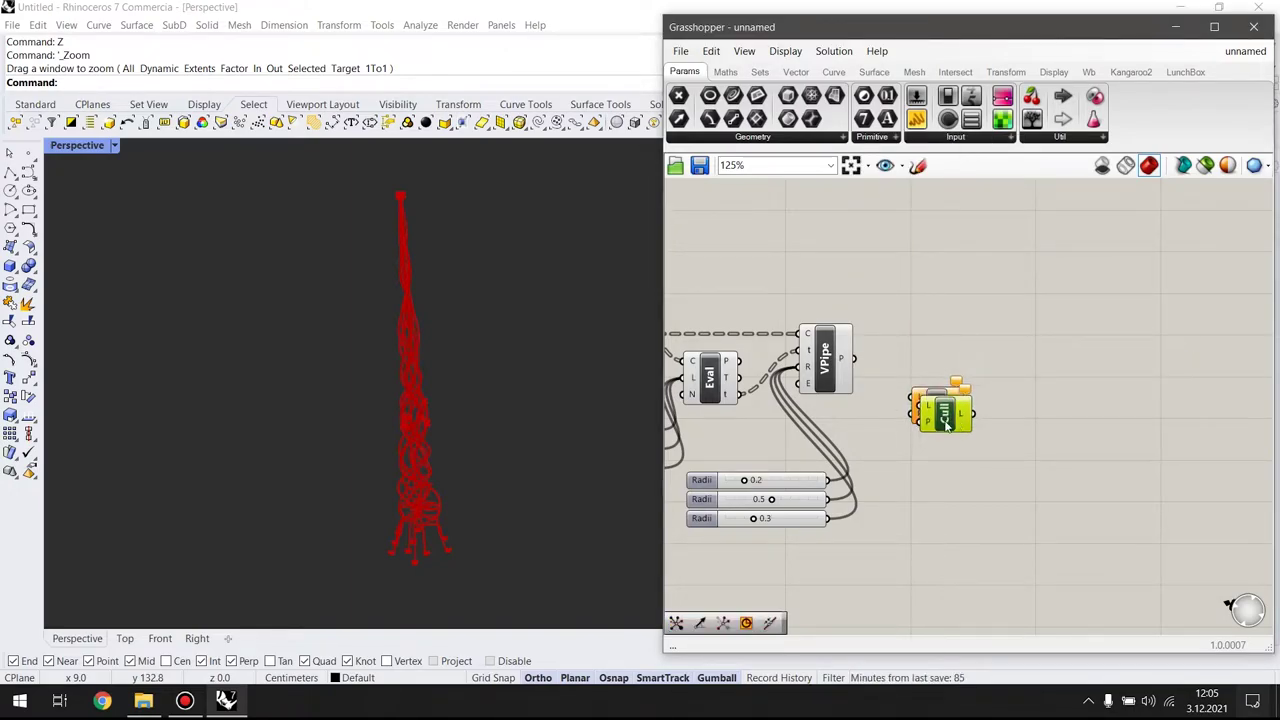
alt+drag(940, 398, 938, 455)
drag(931, 345, 920, 491)
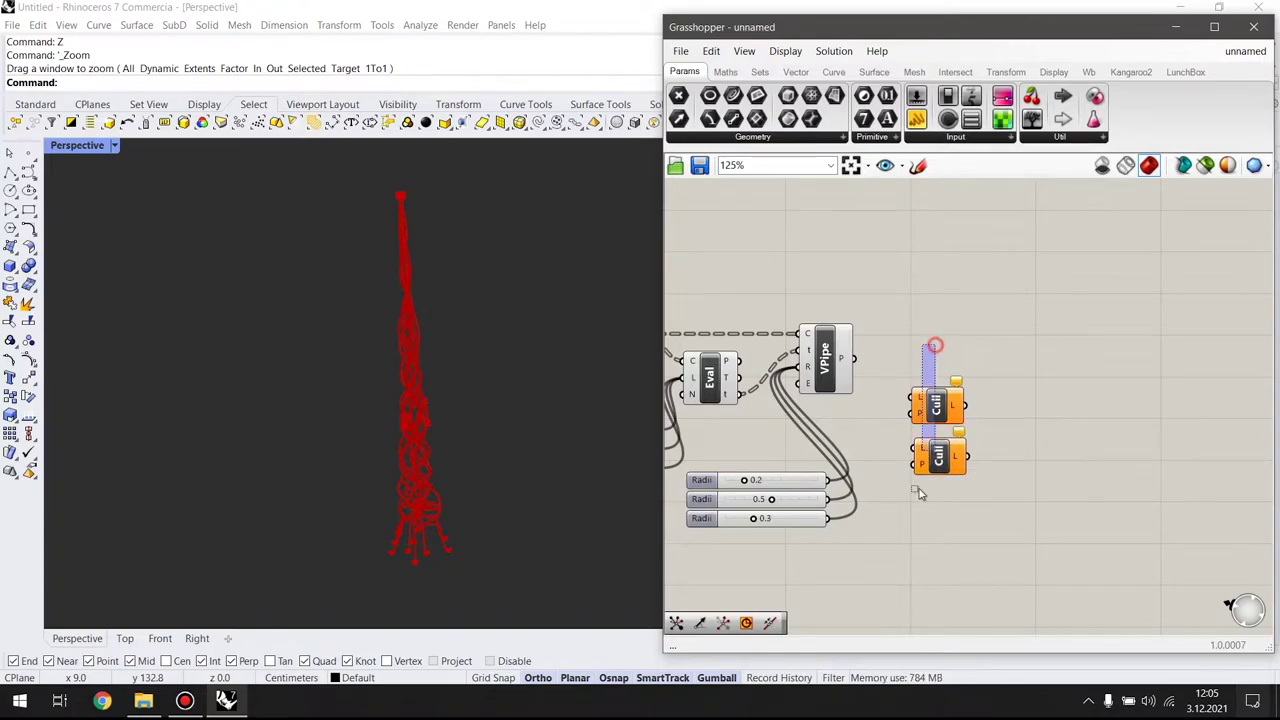
click(925, 377)
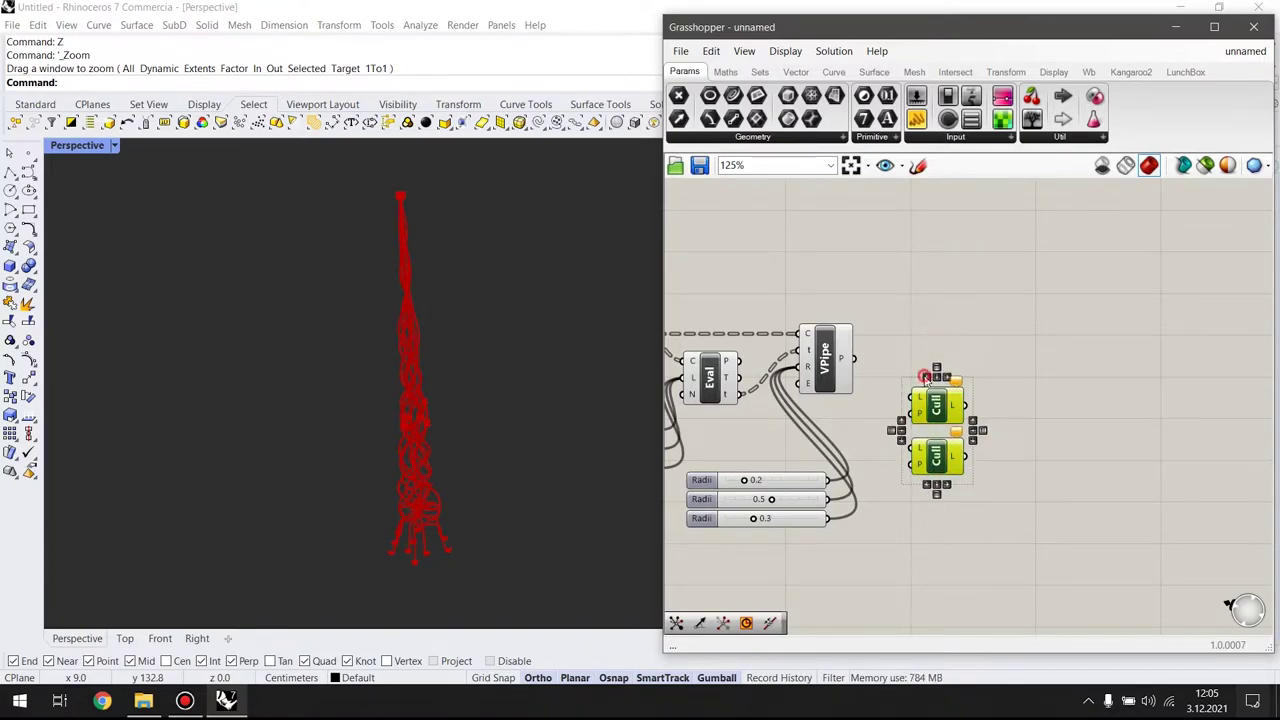
click(875, 353)
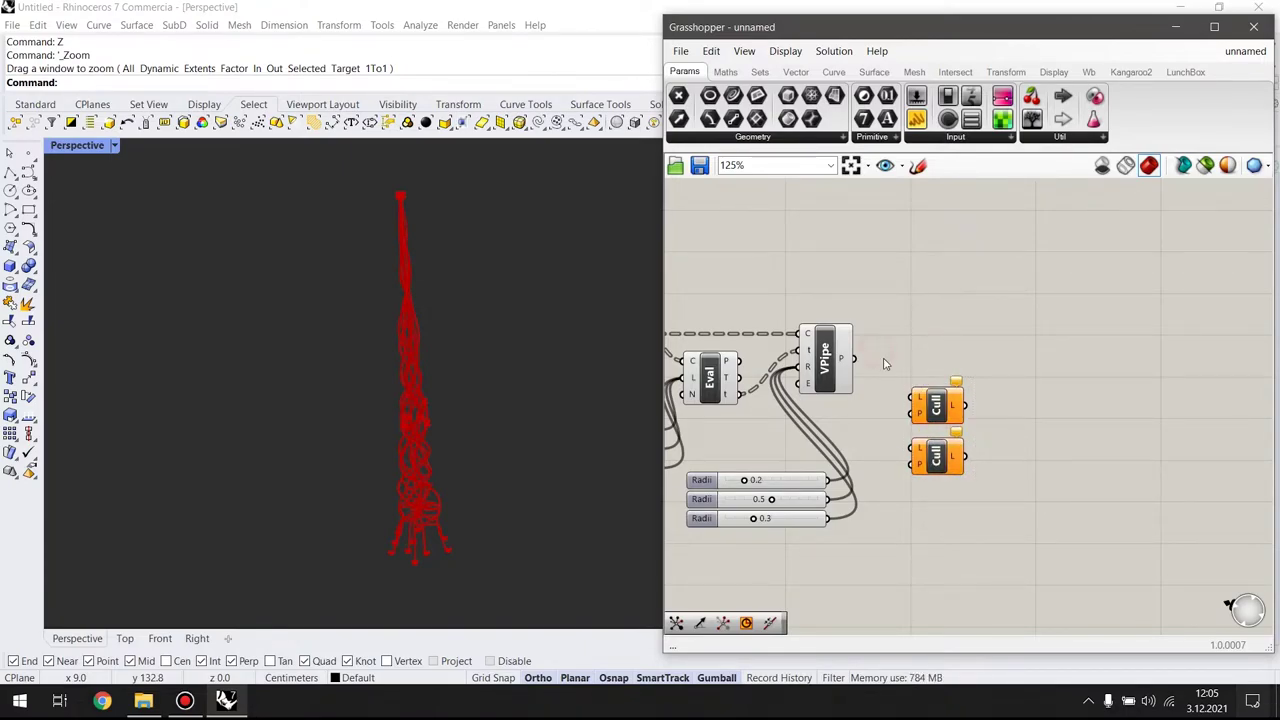
Show the pipe surfaces in a panel and flatten the VPipe output into one list
click(914, 248)
drag(850, 358, 857, 241)
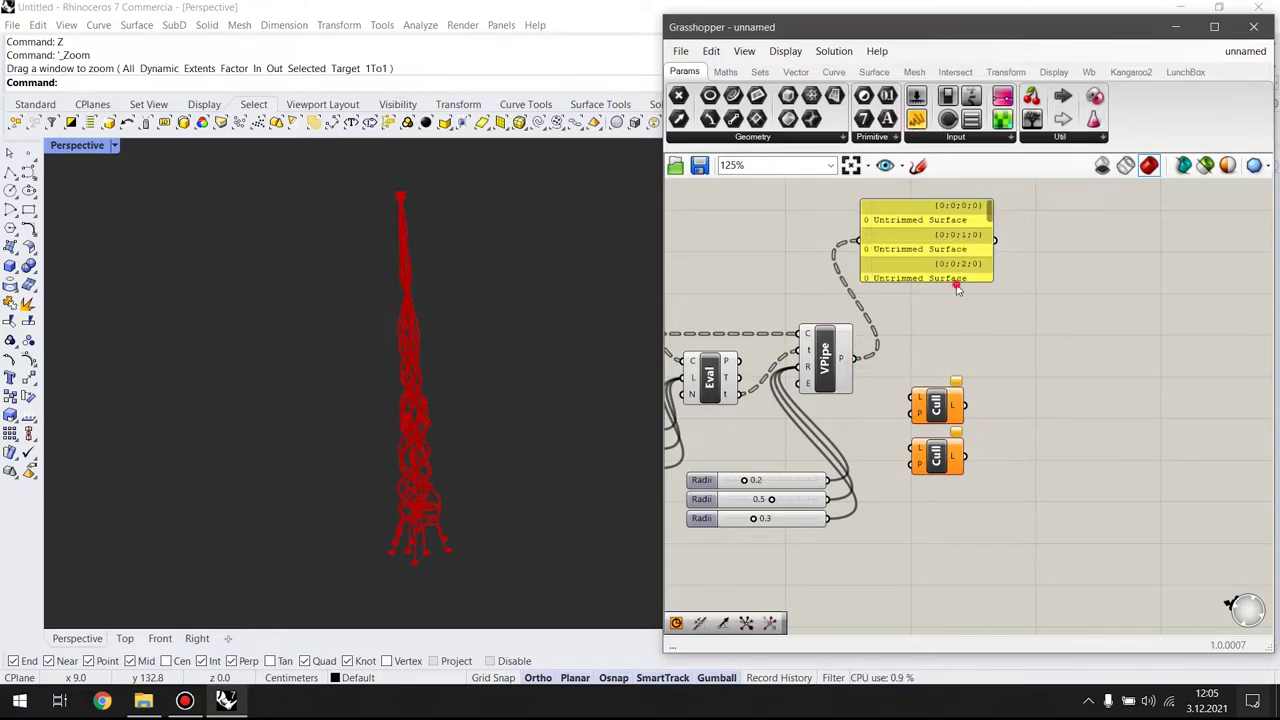
drag(952, 281, 952, 386)
drag(925, 300, 1033, 280)
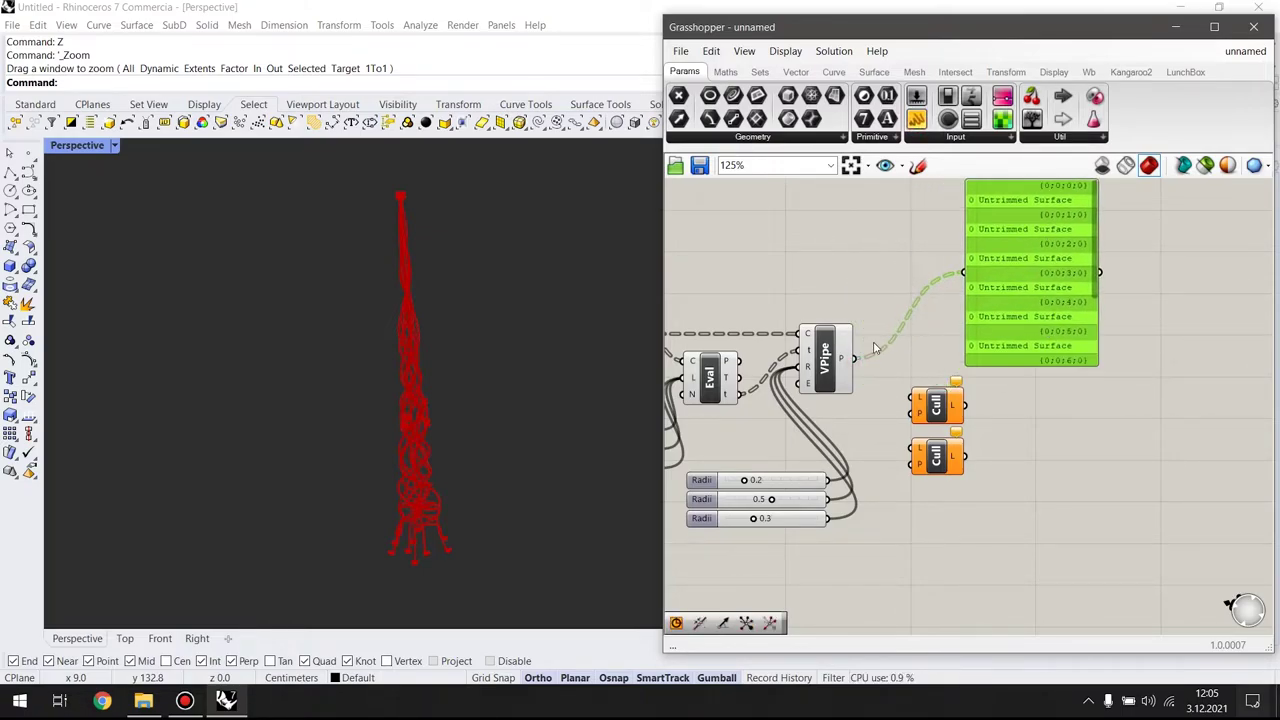
right_click(843, 368)
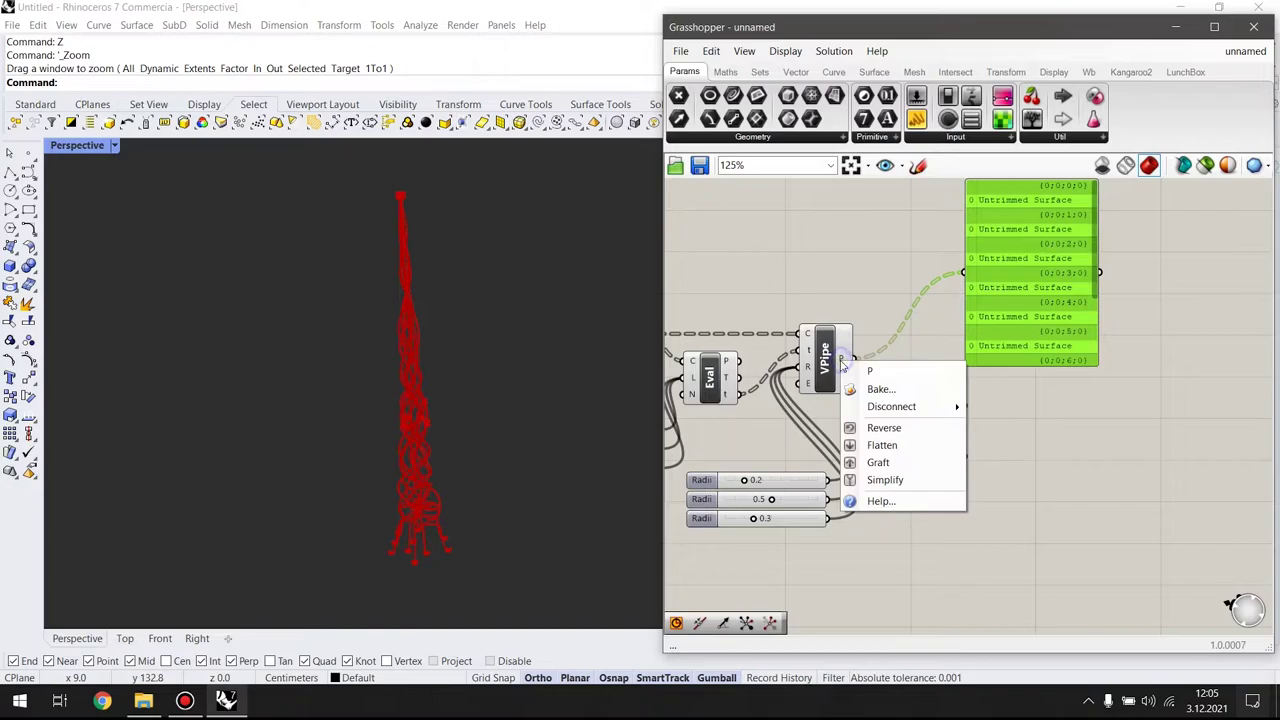
click(880, 446)
mouse_move(1033, 352)
mouse_down()
mouse_move(1027, 338)
mouse_move(1131, 463)
mouse_up()
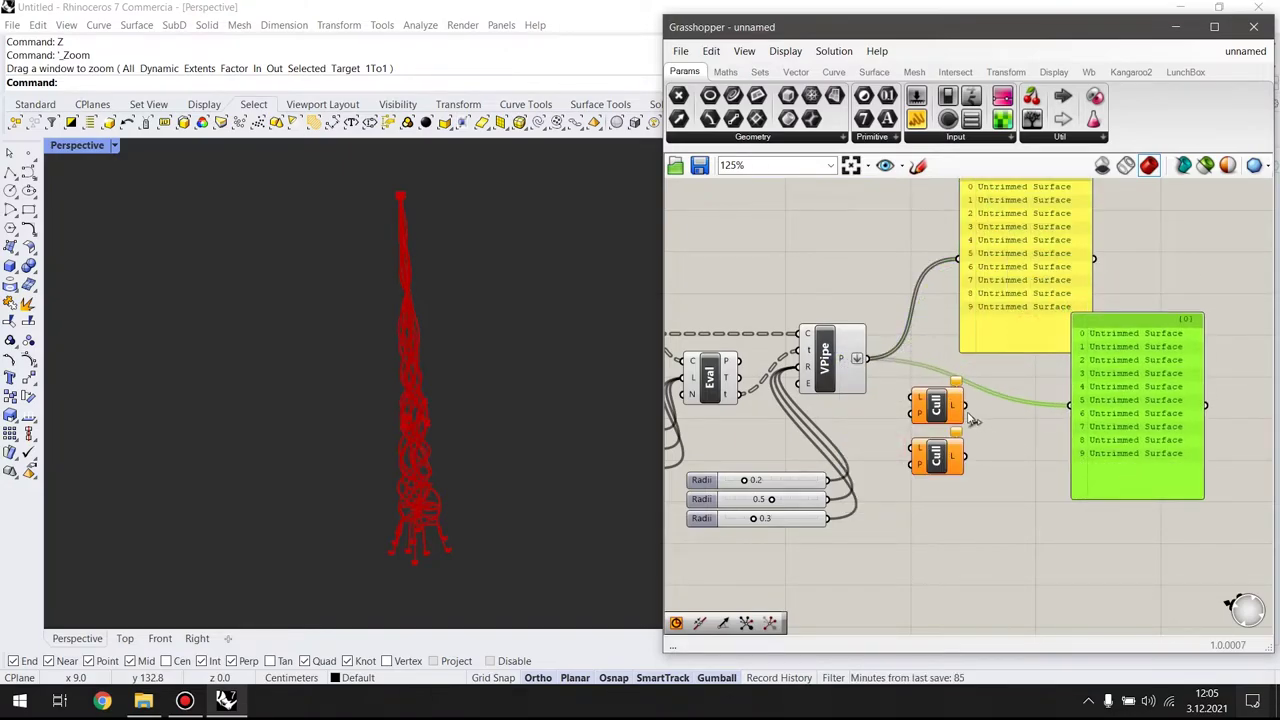
Attach a result panel to the Cull output and feed the pipe surfaces into the first Cull
mouse_move(1057, 405)
mouse_down()
mouse_move(1107, 387)
mouse_move(1079, 545)
mouse_move(1029, 553)
mouse_up()
drag(1103, 354, 1068, 376)
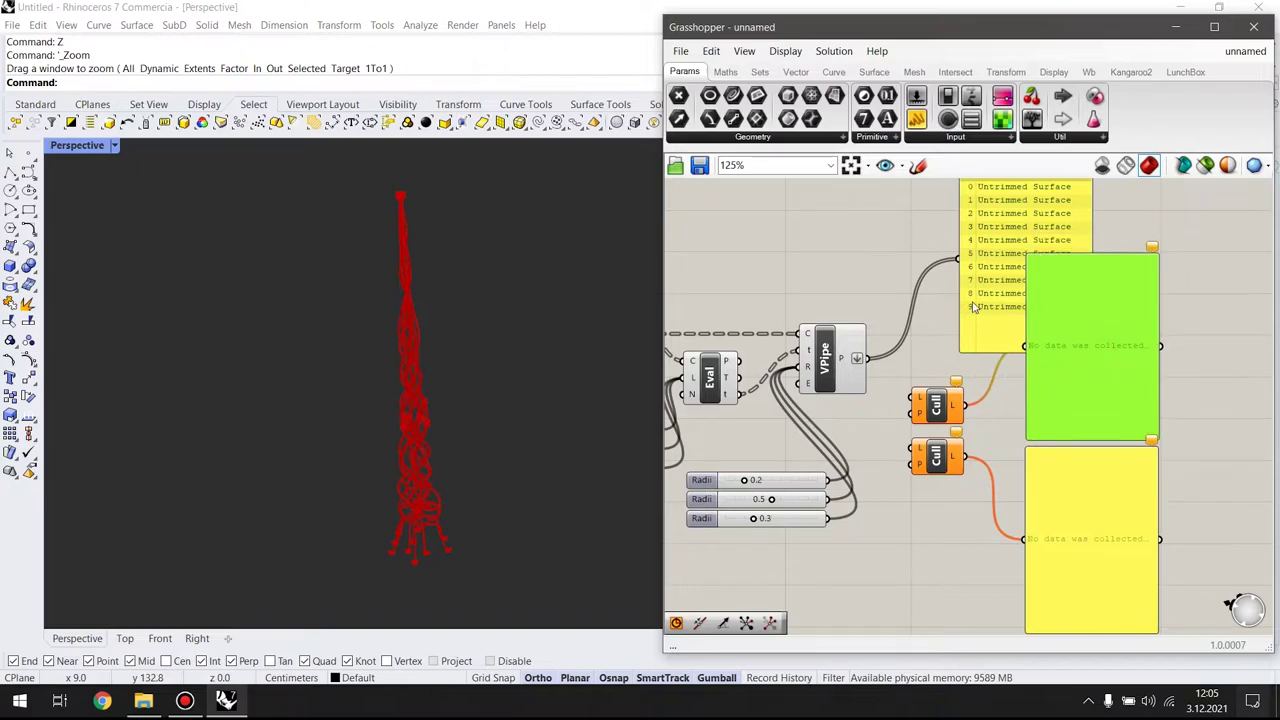
drag(973, 307, 873, 262)
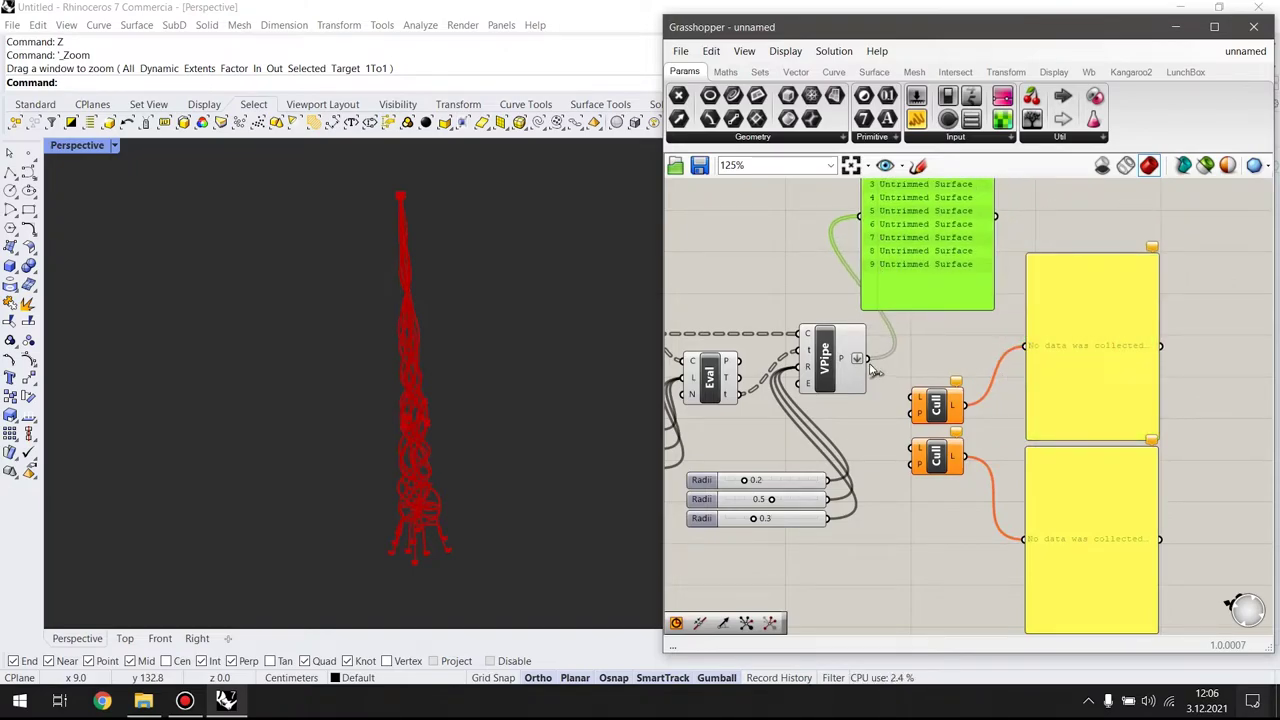
drag(905, 393, 916, 451)
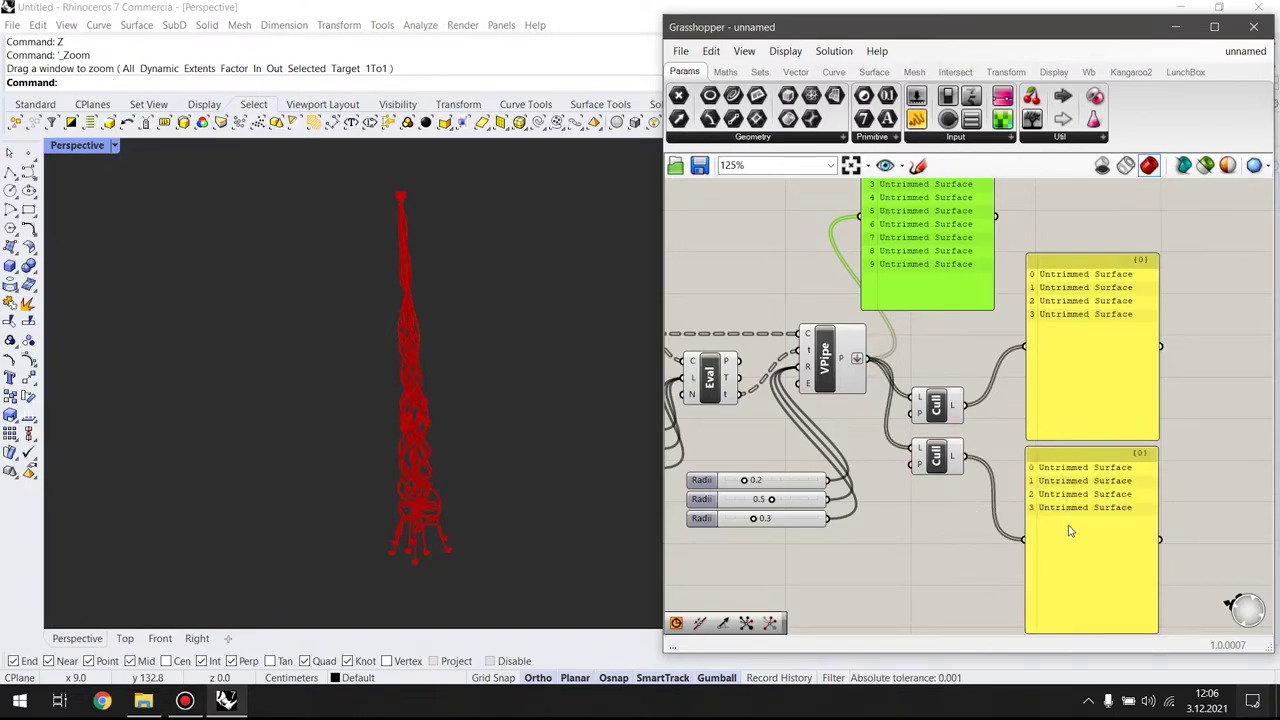
Give the upper Cull a False/True boolean pattern
right_click(920, 413)
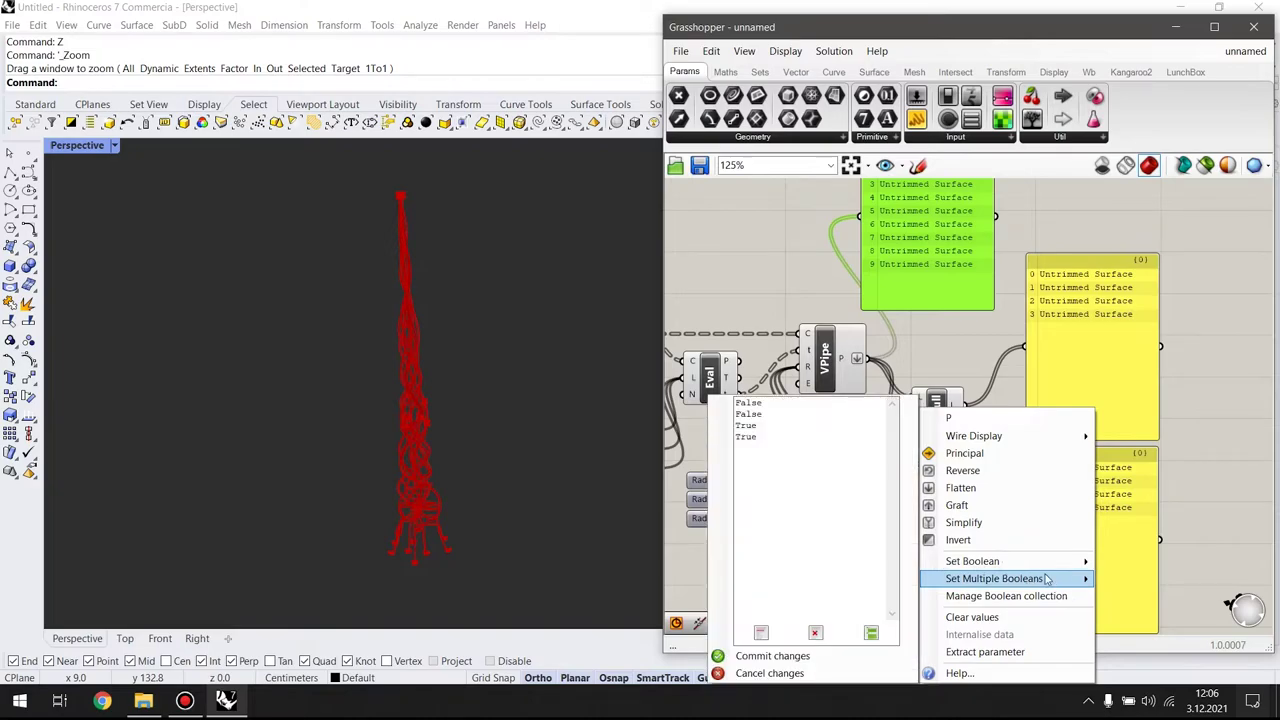
click(1012, 584)
drag(817, 489, 750, 413)
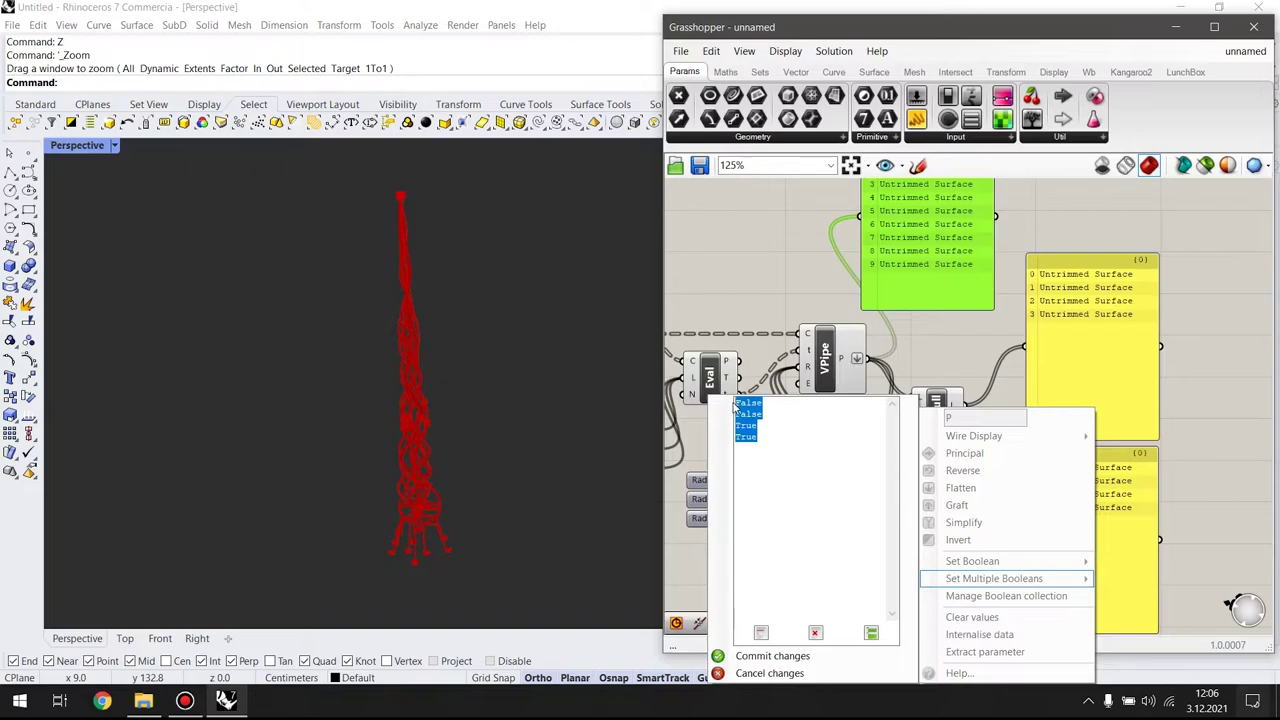
drag(736, 422, 790, 455)
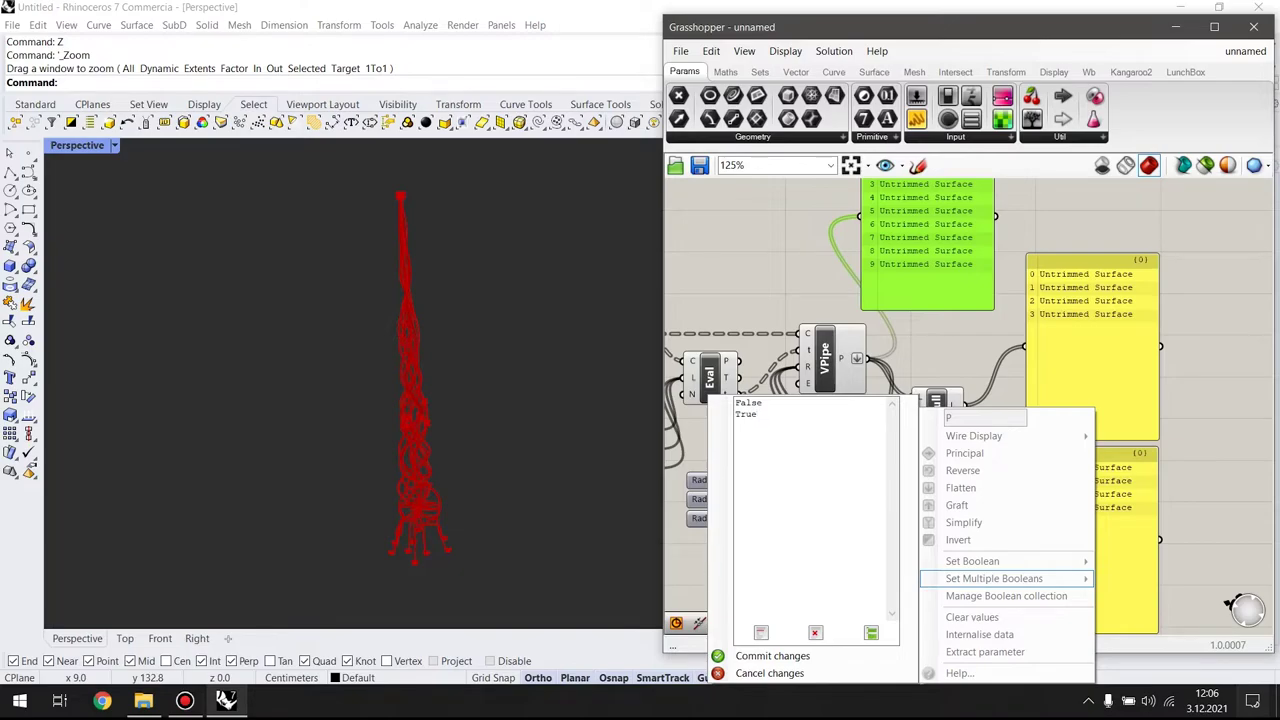
click(784, 655)
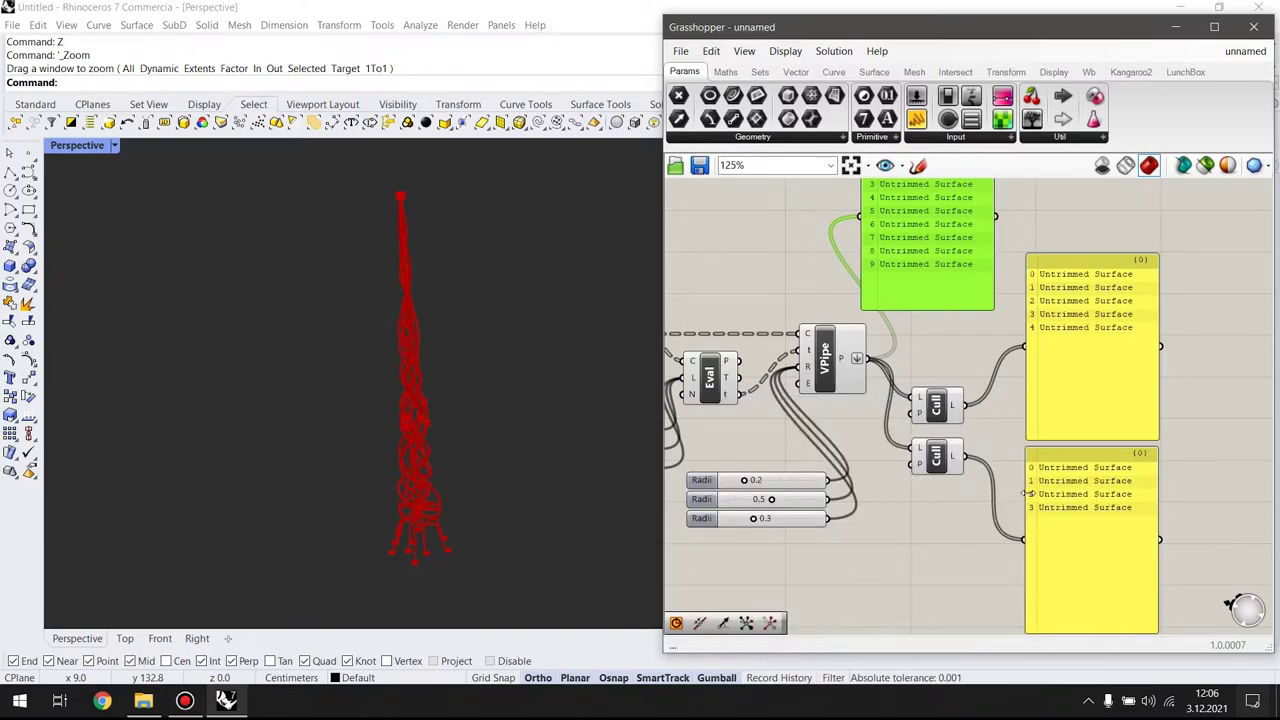
Replace the lower Cull's pattern with True/False booleans
right_click(921, 467)
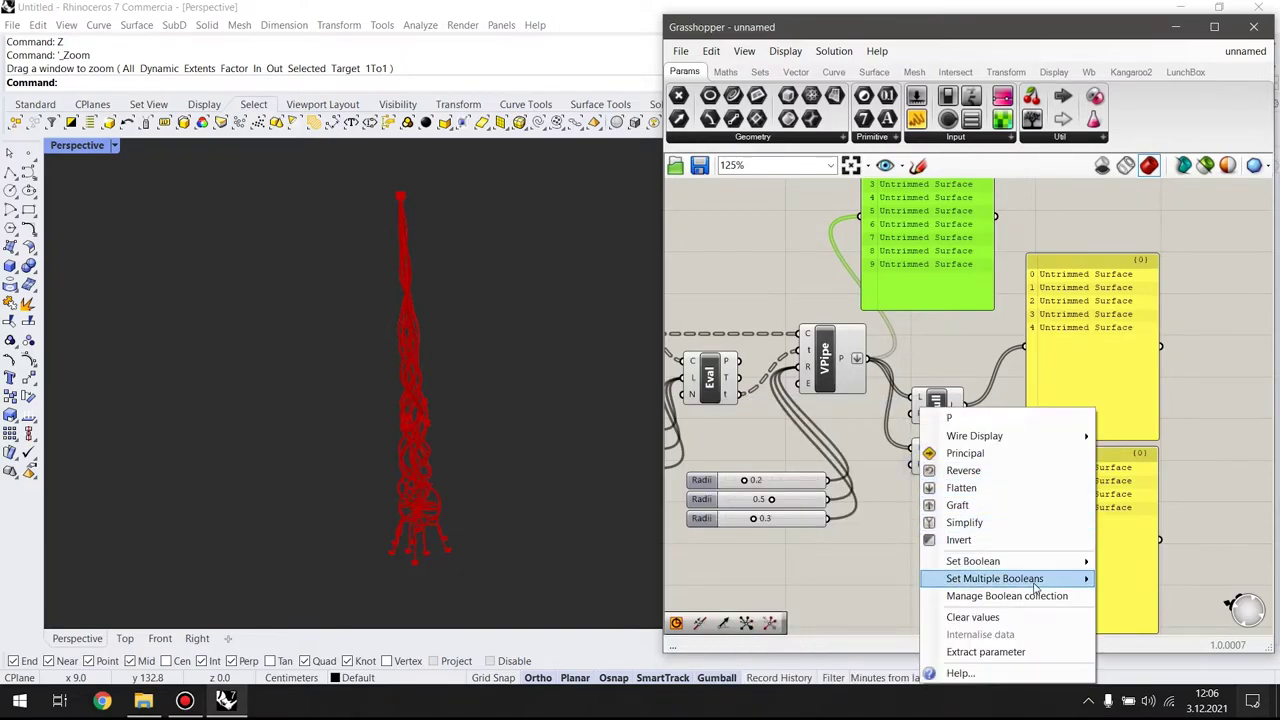
drag(748, 414, 777, 467)
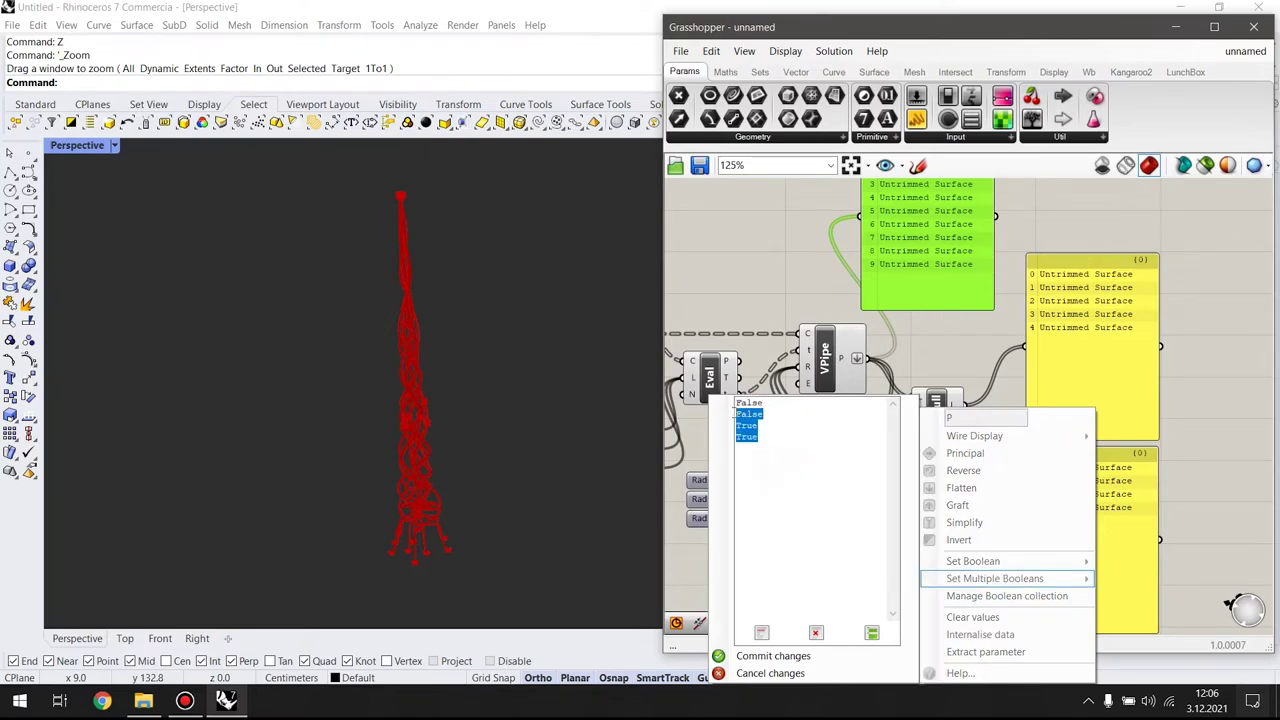
key(Delete)
text(True)
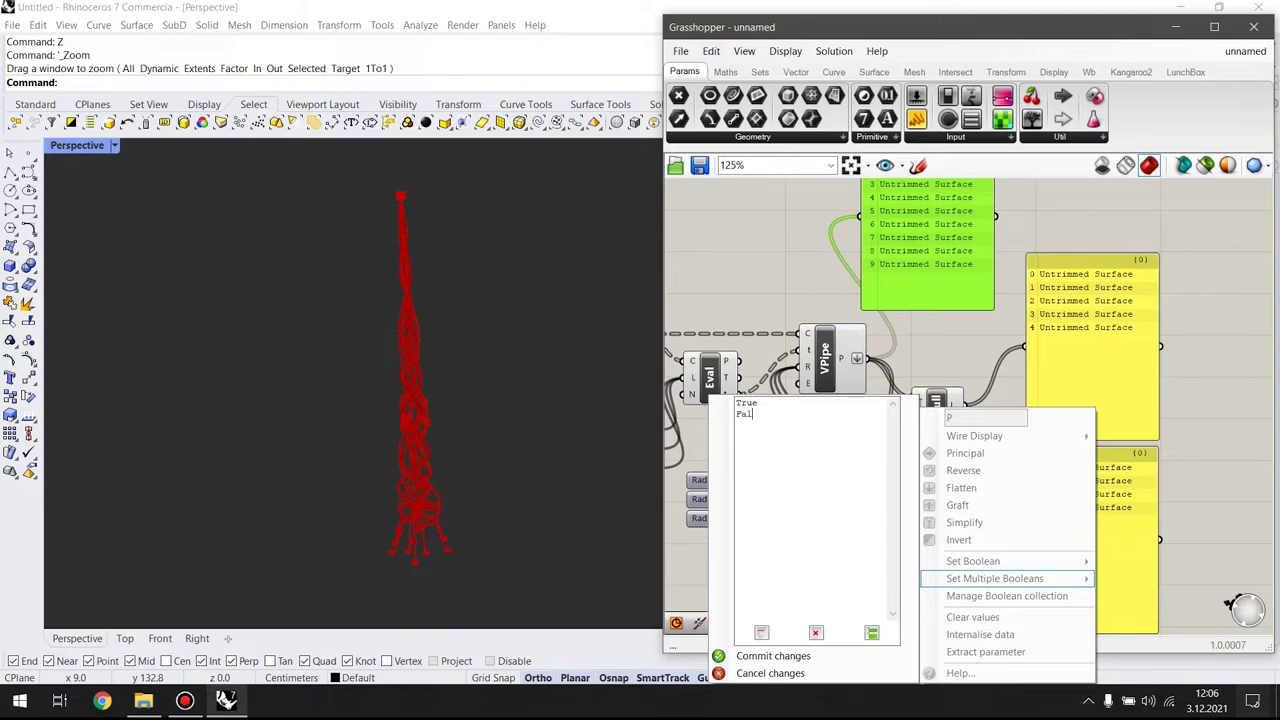
click(806, 652)
click(938, 540)
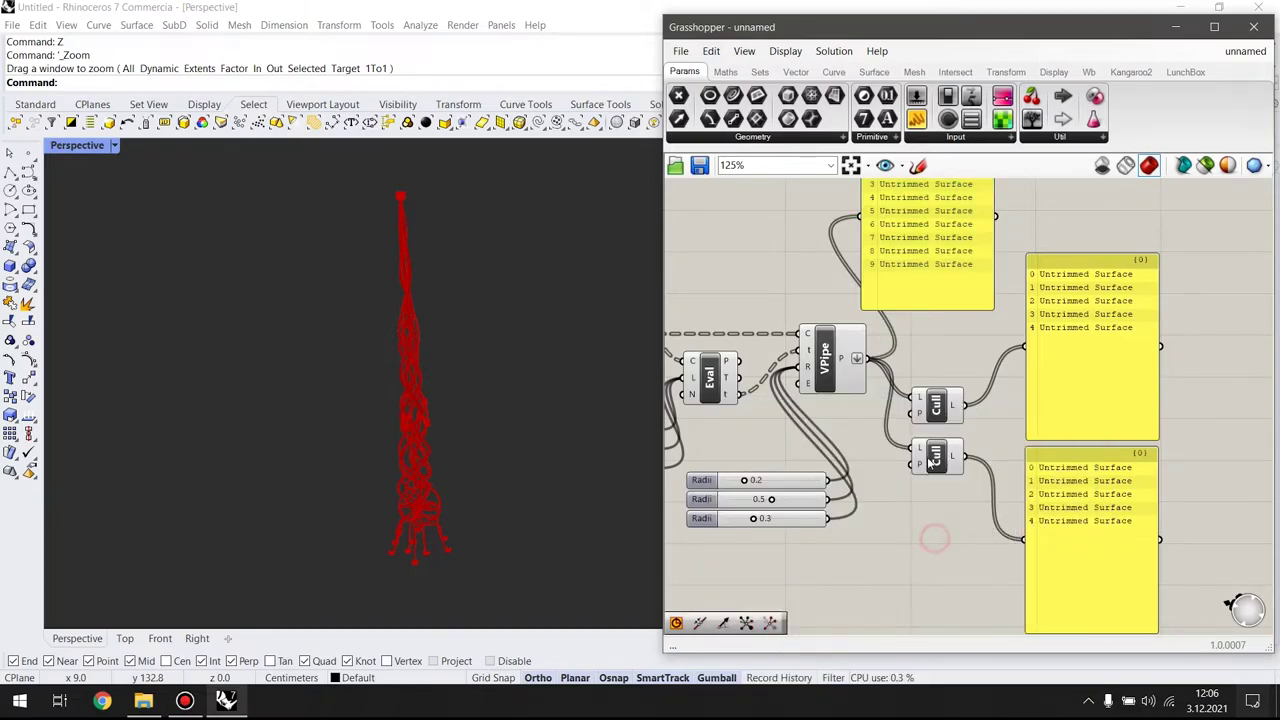
Toggle between the two Cull components' previews to compare their culled strand sets
click(936, 406)
click(940, 458)
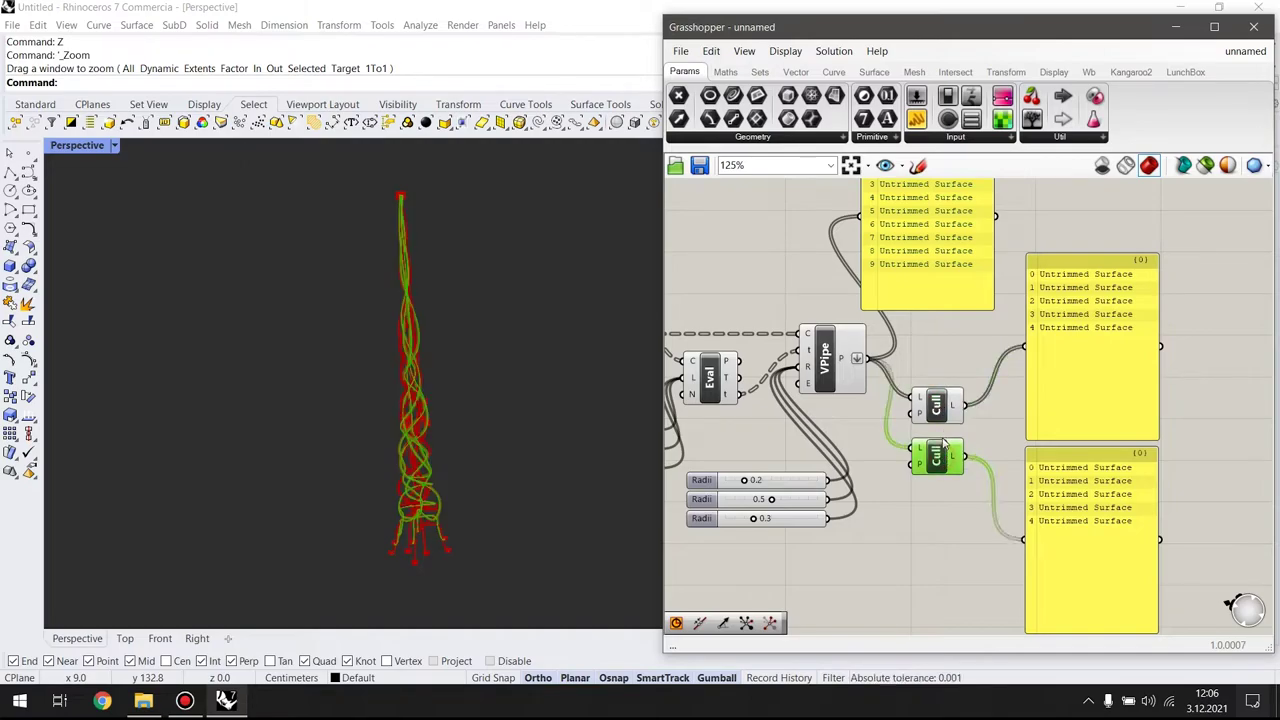
click(938, 398)
click(937, 452)
click(938, 406)
click(941, 476)
click(943, 458)
click(940, 408)
click(941, 456)
scroll(940, 450, down, 3)
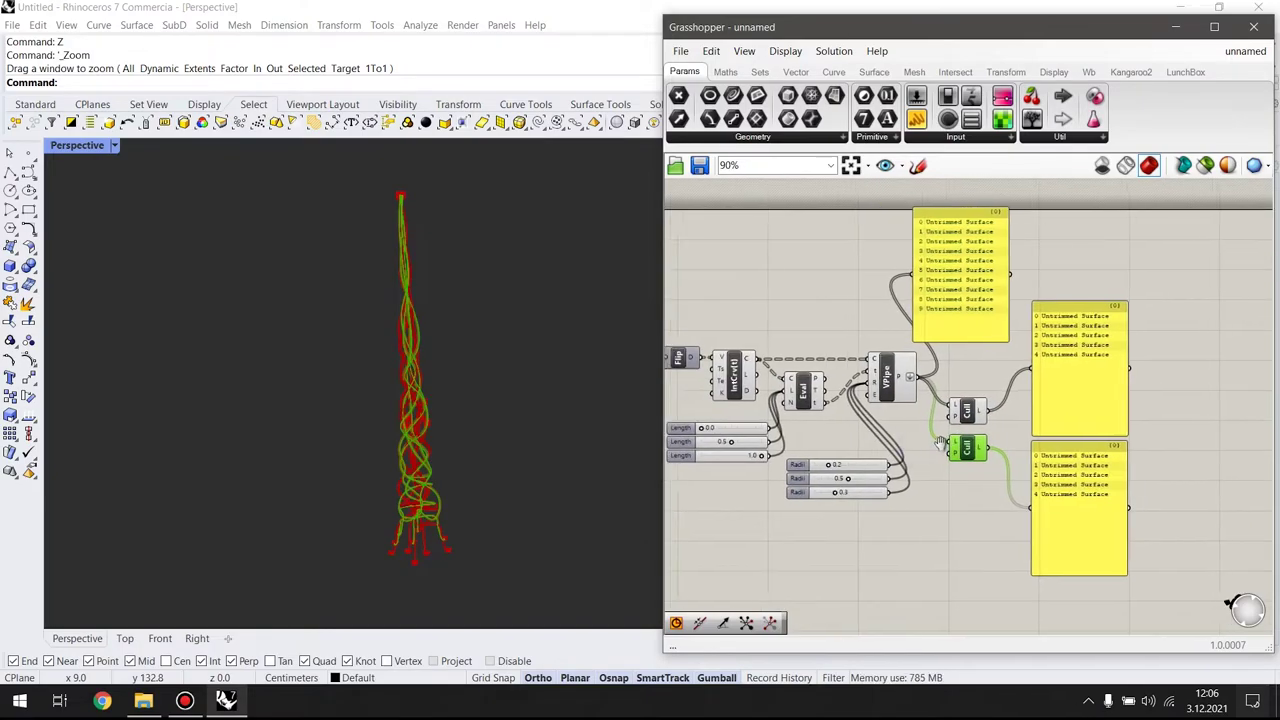
right_drag(940, 442, 968, 443)
Bake the upper Cull's surfaces as a group and move them 30 cm aside from the preview
click(972, 449)
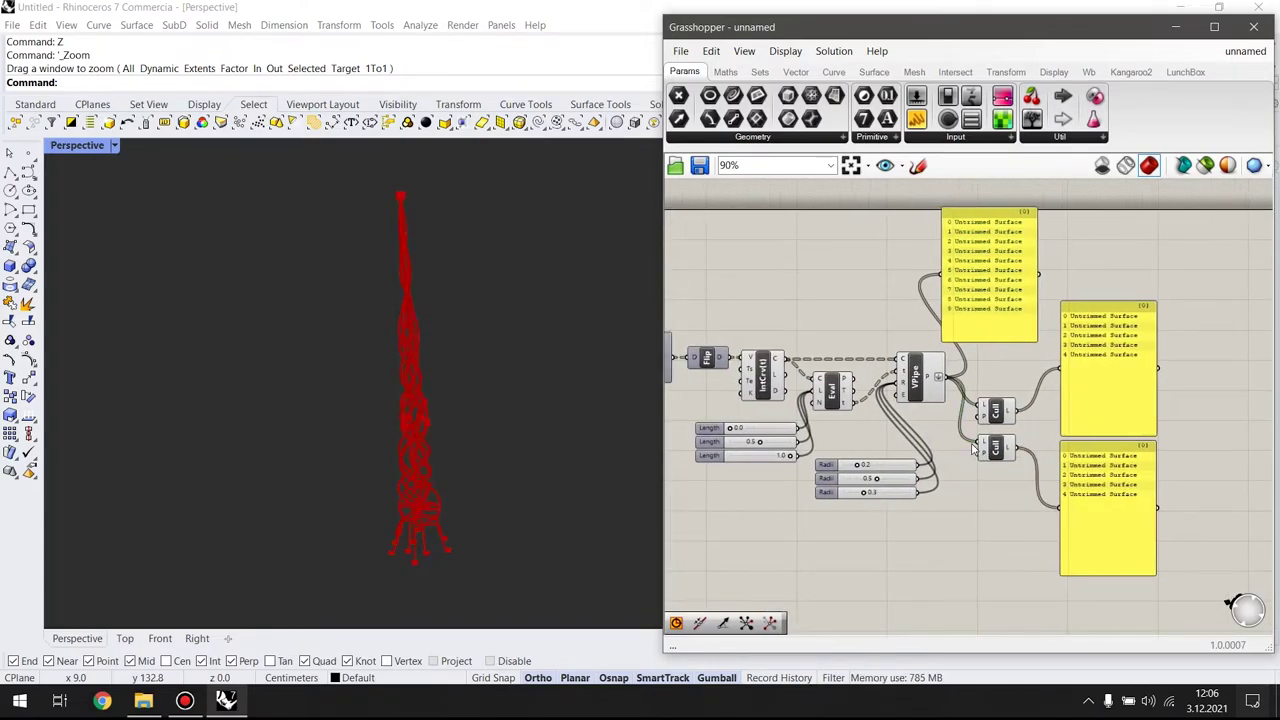
drag(1016, 378, 993, 402)
right_click(994, 398)
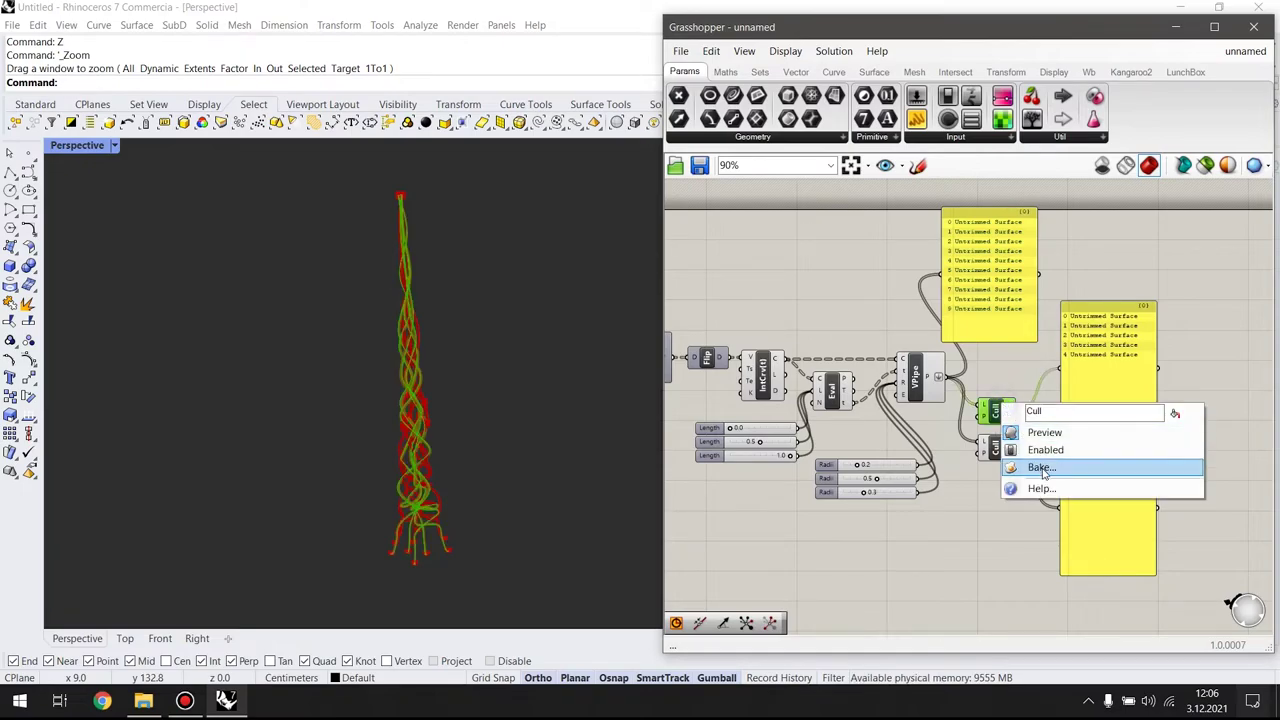
click(1040, 467)
click(1000, 566)
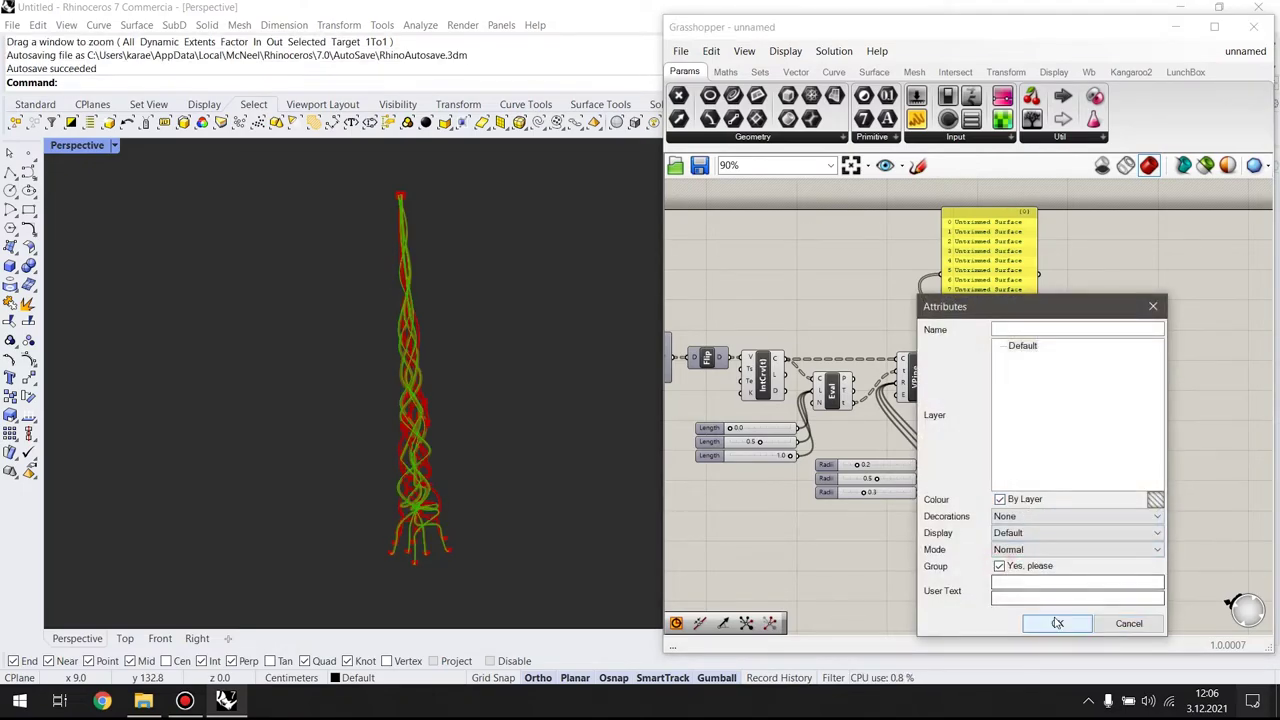
click(1057, 623)
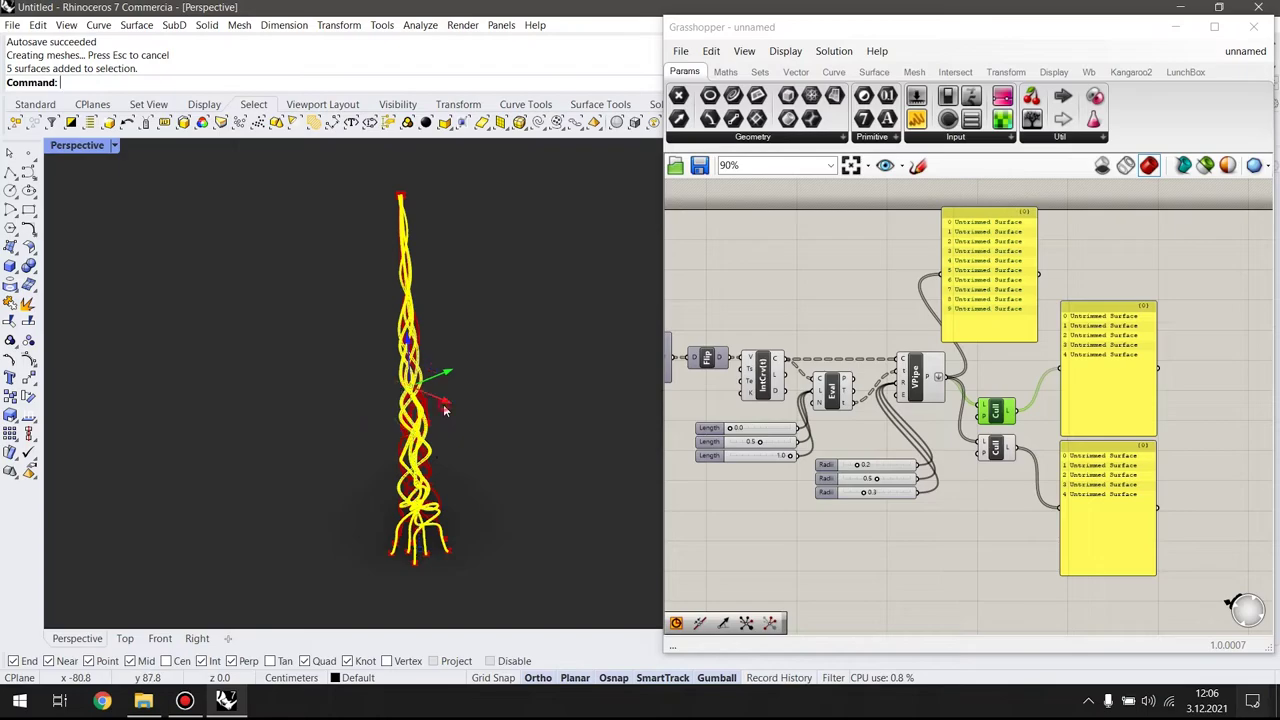
drag(445, 410, 385, 388)
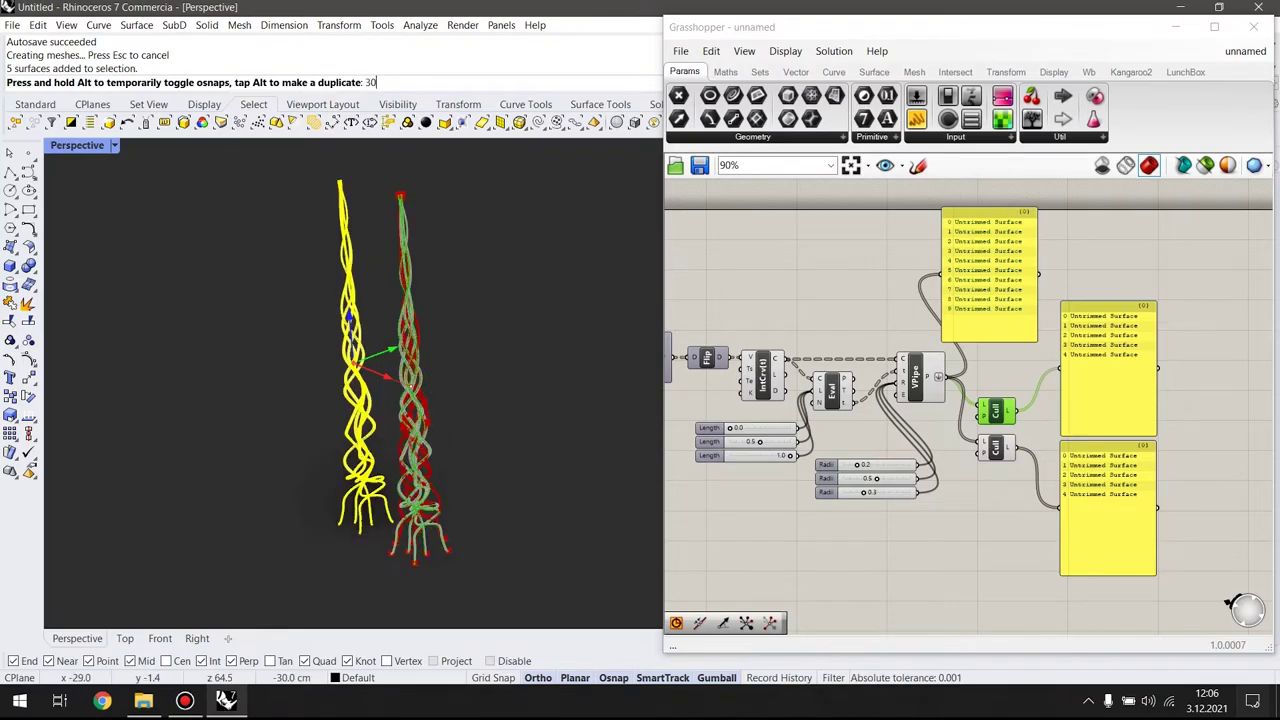
click(454, 449)
Bake the lower Cull's surfaces and move them onto the first baked set to complete the tower
right_drag(454, 449, 514, 449)
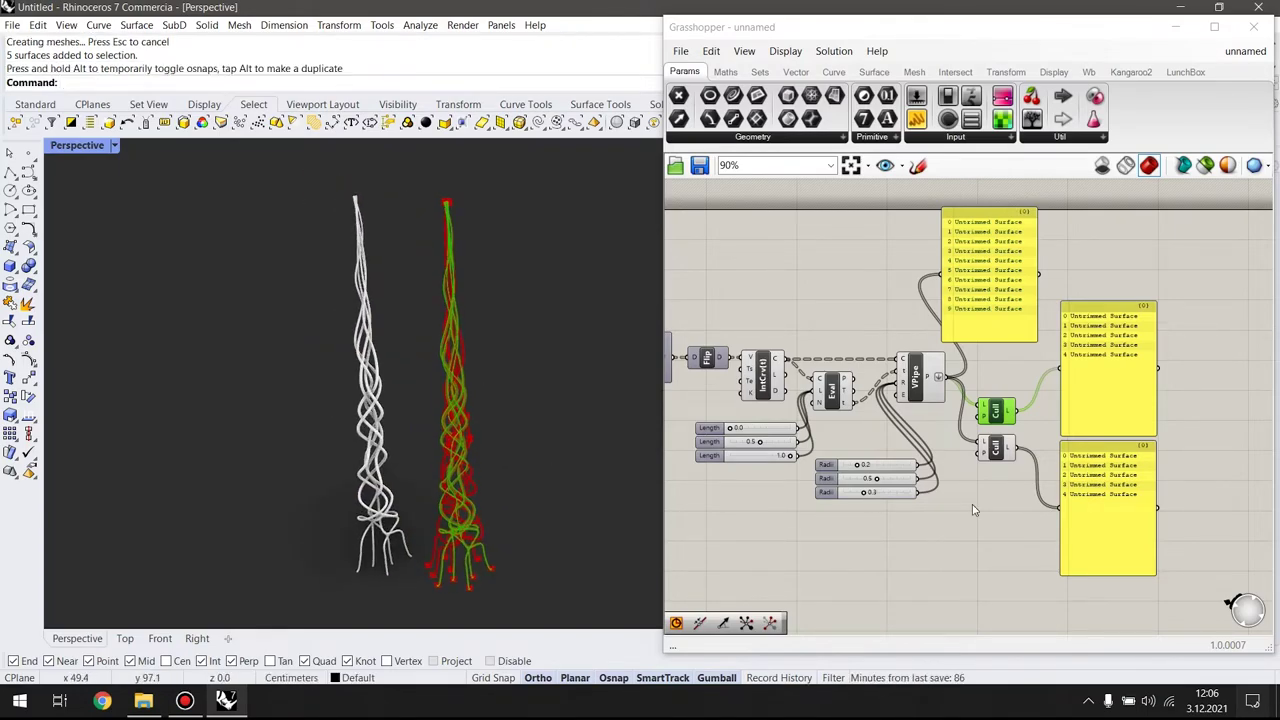
scroll(972, 504, up, 2)
scroll(972, 504, up, 1)
click(1012, 420)
right_click(1018, 424)
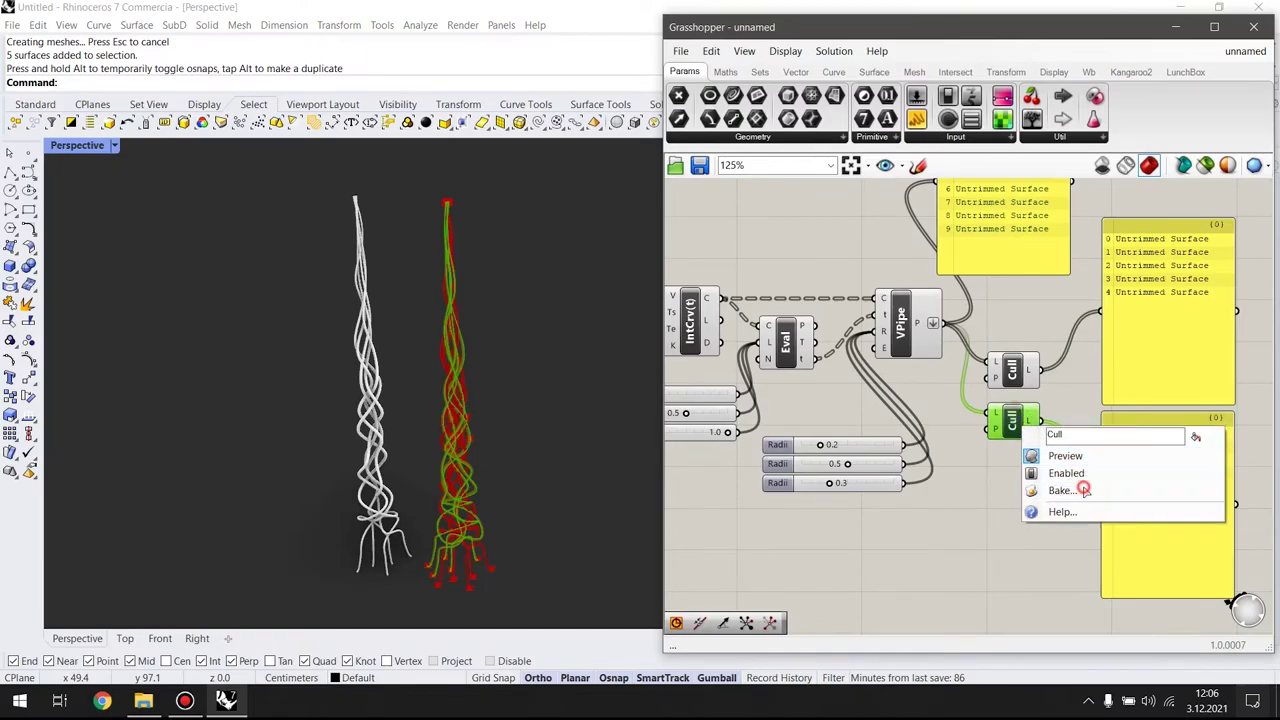
click(1084, 490)
click(1102, 641)
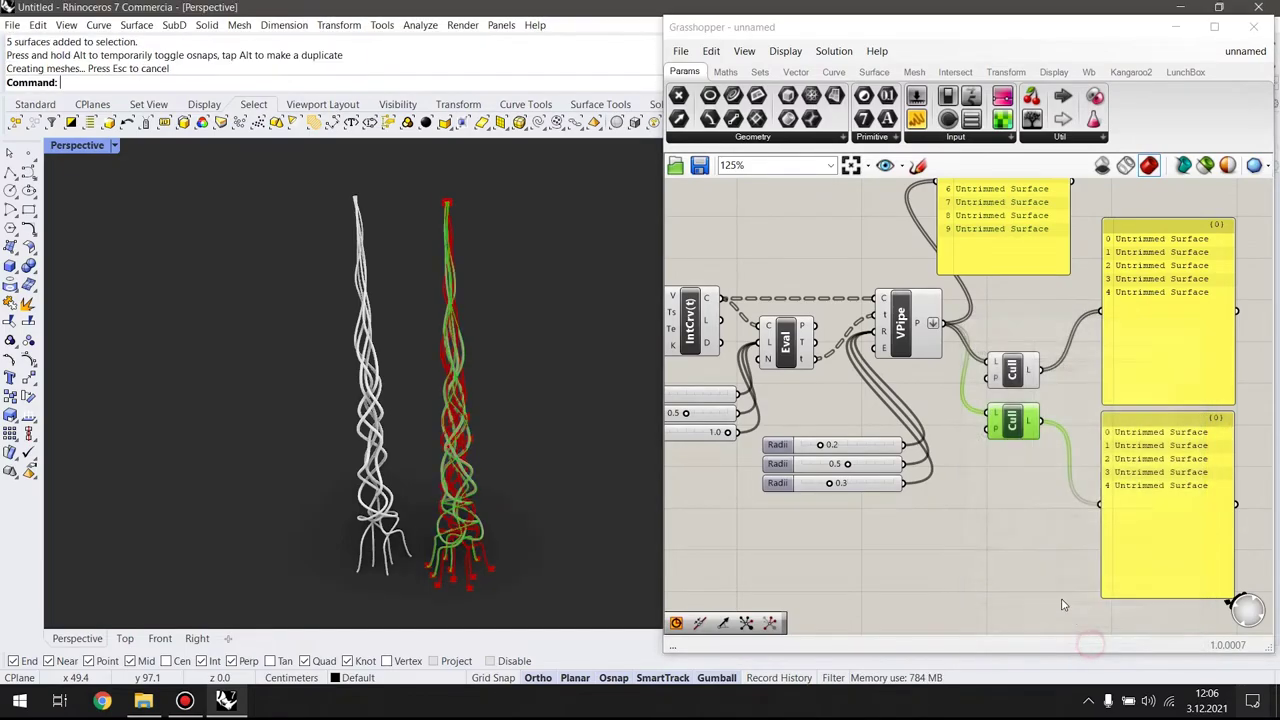
drag(514, 379, 422, 458)
mouse_move(500, 405)
mouse_down()
mouse_move(340, 390)
mouse_move(406, 371)
mouse_up()
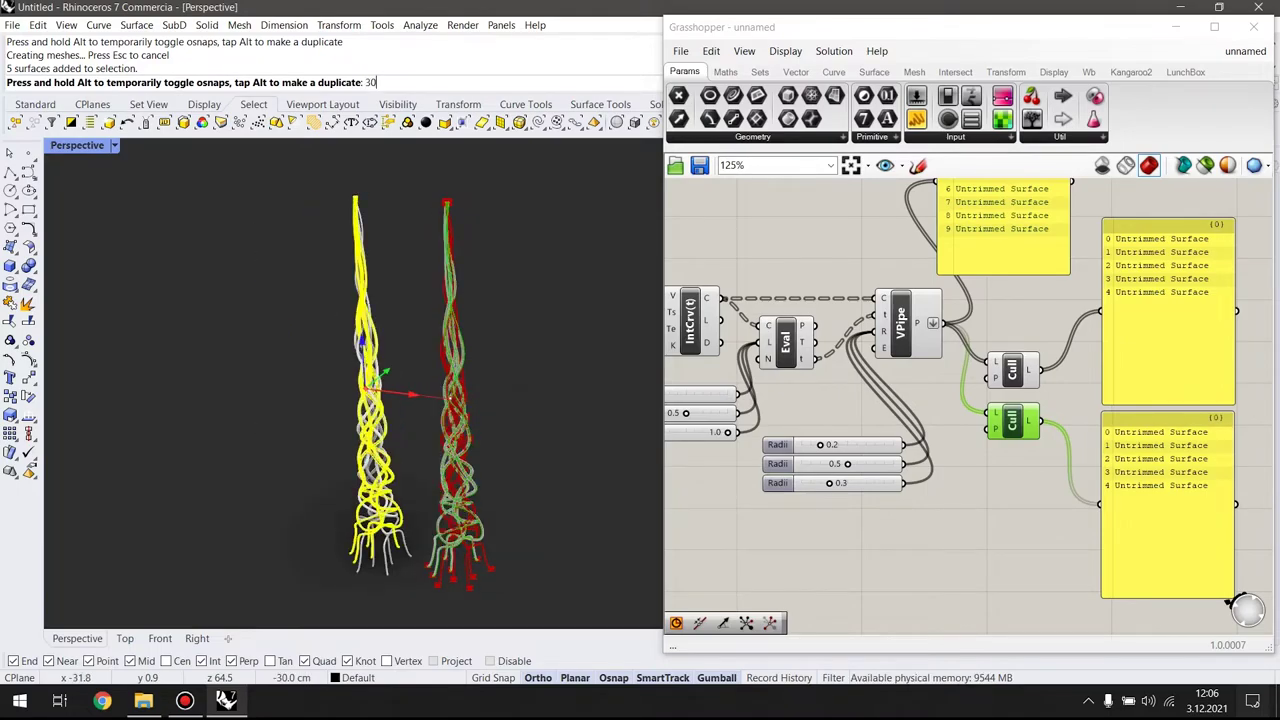
click(451, 440)
mouse_move(451, 440)
right_down()
mouse_move(474, 428)
mouse_move(486, 380)
mouse_move(443, 420)
mouse_move(378, 428)
mouse_move(392, 385)
mouse_move(410, 389)
right_up()
scroll(410, 389, down, 2)
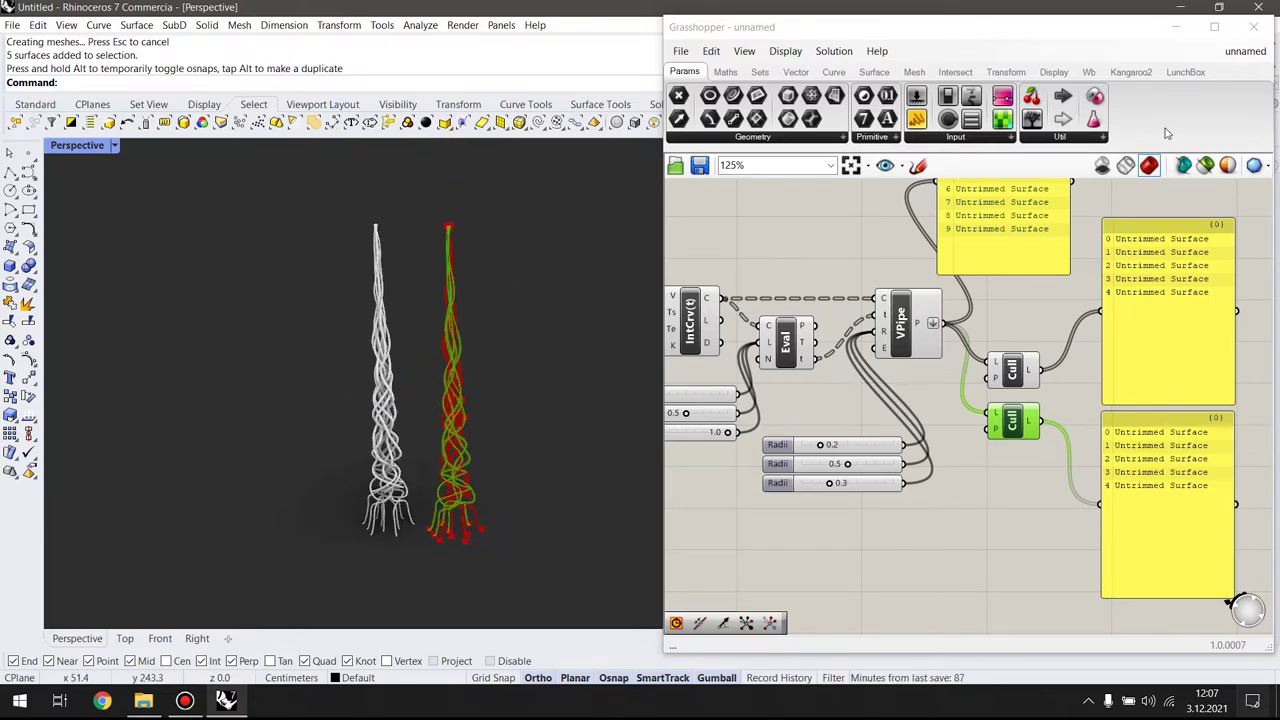
Minimize Grasshopper, window-zoom onto the white baked tower and orbit around both towers
click(1177, 28)
right_drag(411, 315, 518, 327)
text(Z)
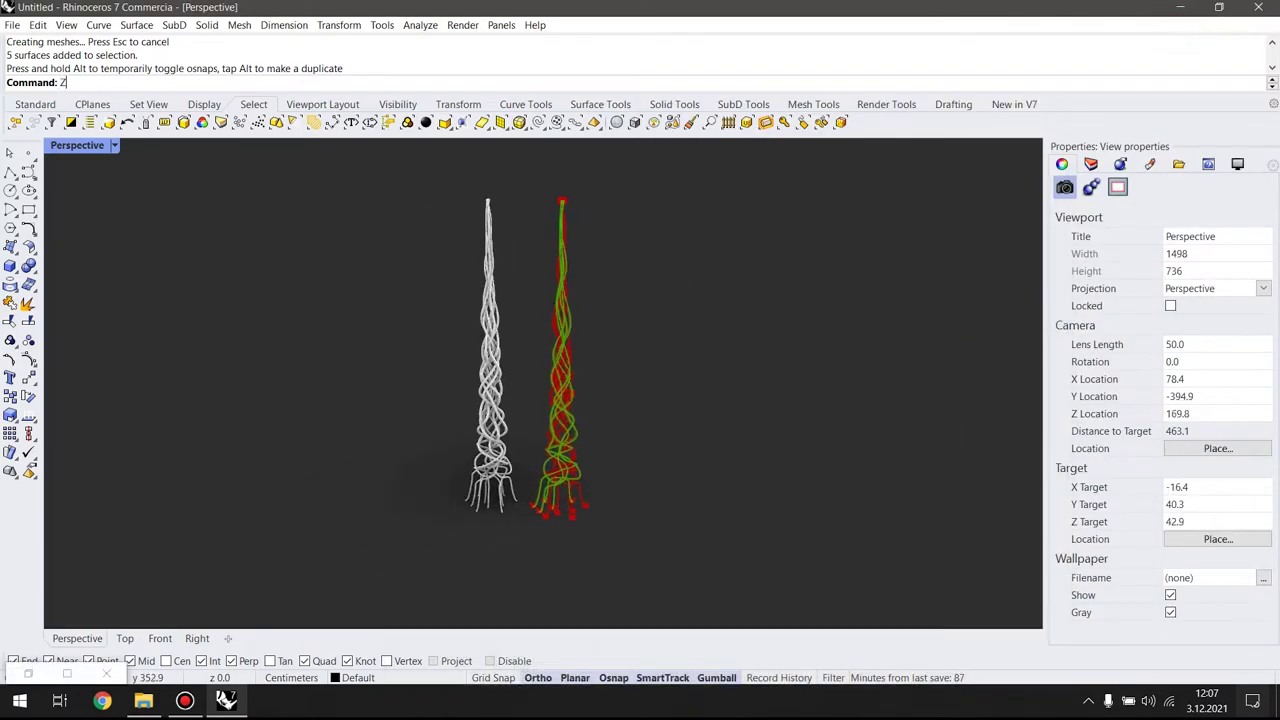
key(Return)
drag(543, 249, 417, 467)
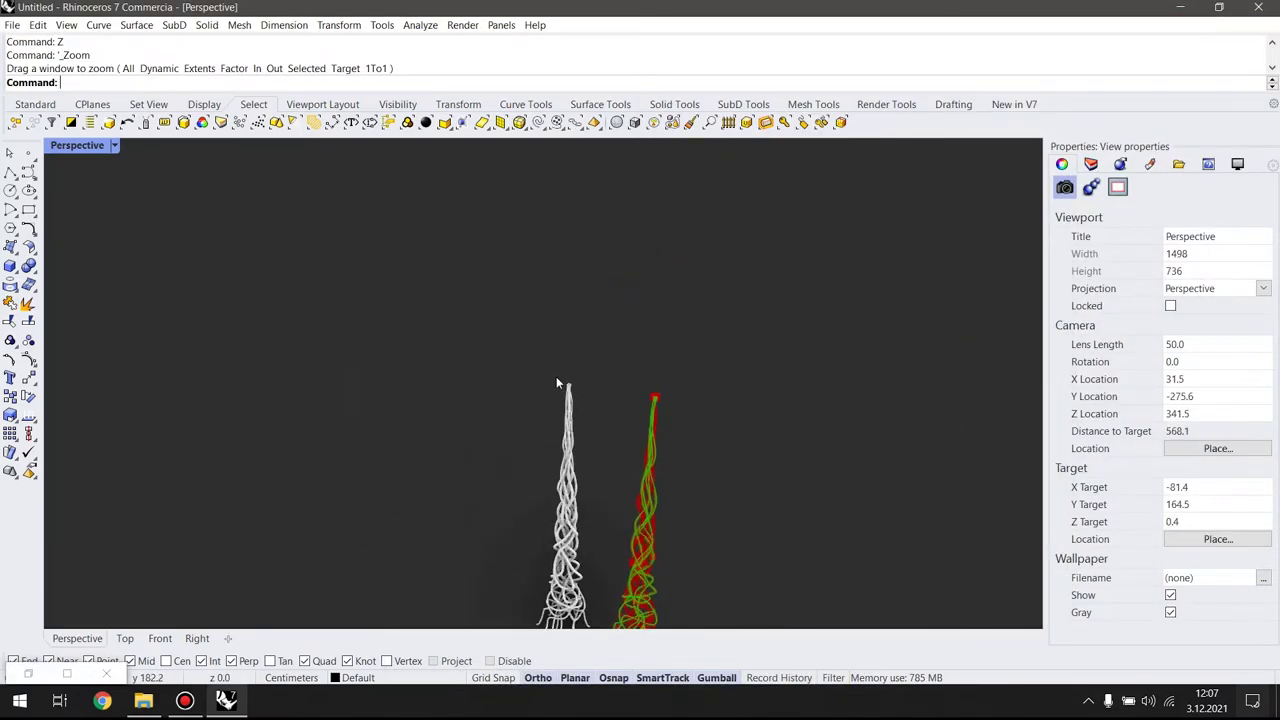
scroll(556, 376, up, 2)
scroll(563, 360, up, 1)
scroll(602, 294, down, 3)
scroll(572, 209, up, 2)
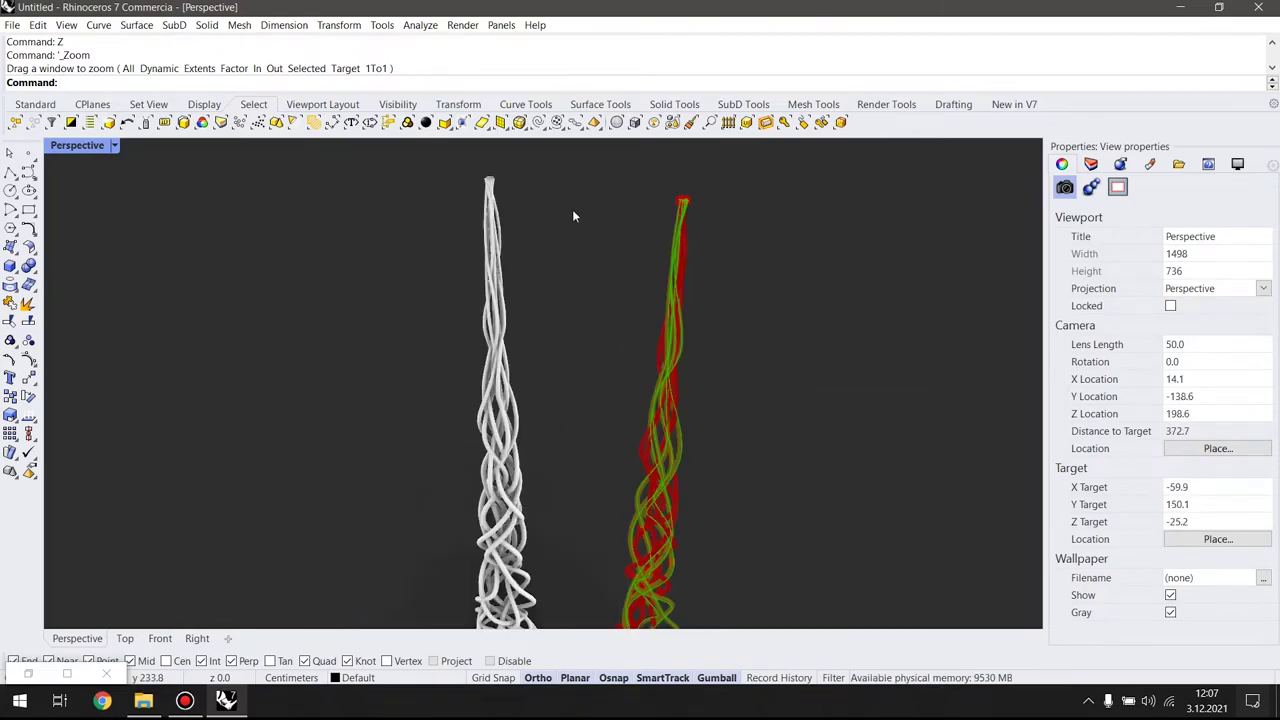
scroll(572, 209, up, 1)
mouse_move(842, 212)
right_down()
mouse_move(677, 177)
mouse_move(723, 317)
right_up()
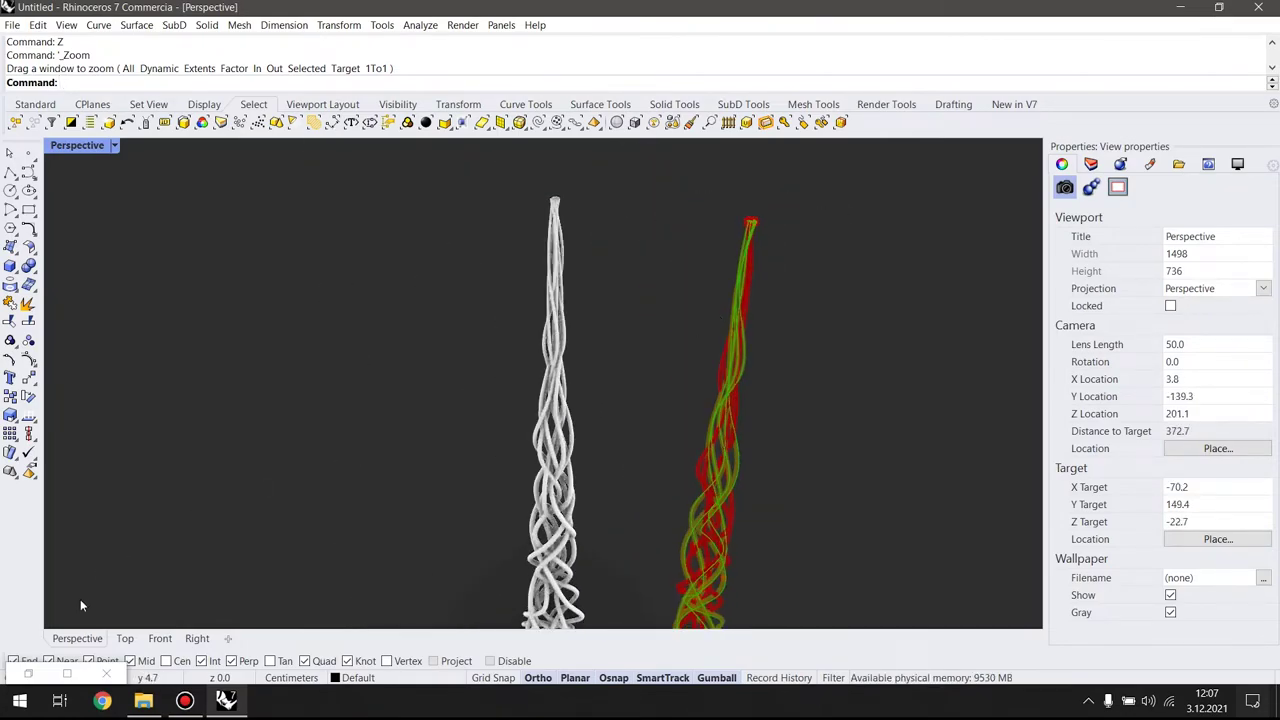
Restore Grasshopper and orbit and pan the viewport to the preview pipe strand tips
click(30, 677)
scroll(914, 483, up, 1)
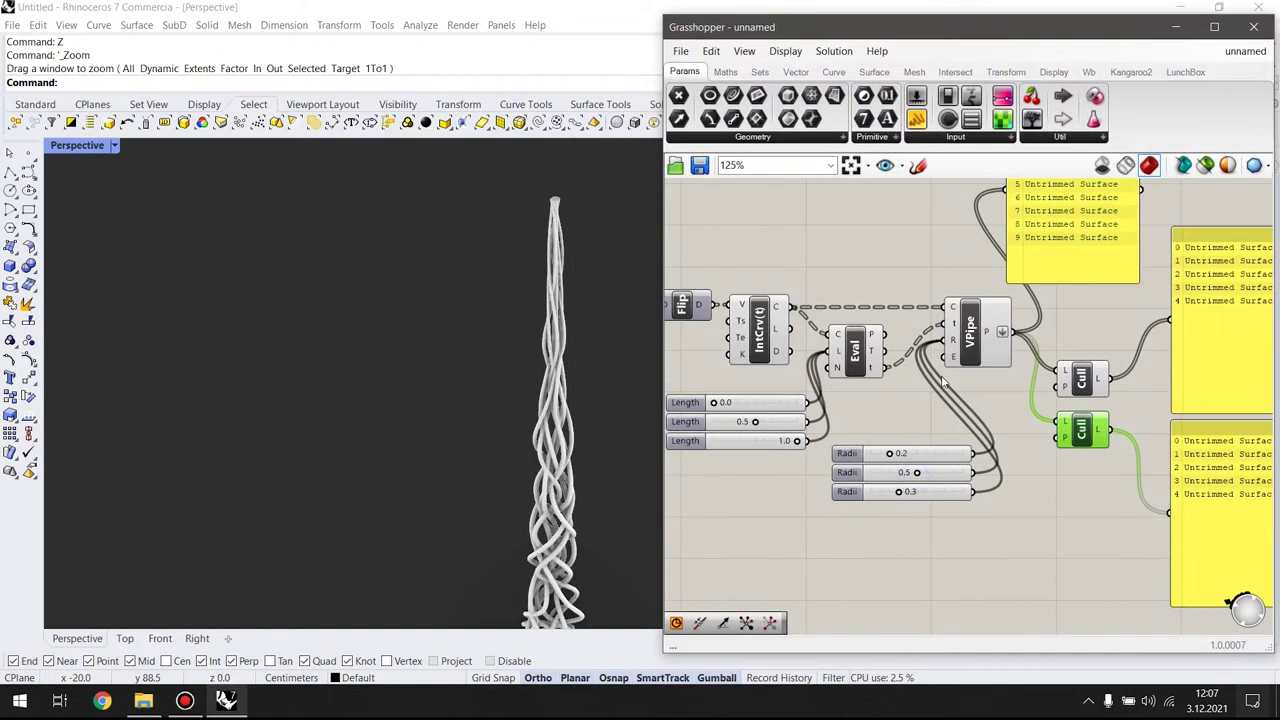
scroll(914, 483, up, 1)
mouse_move(420, 330)
right_down()
mouse_move(258, 313)
mouse_move(229, 285)
right_up()
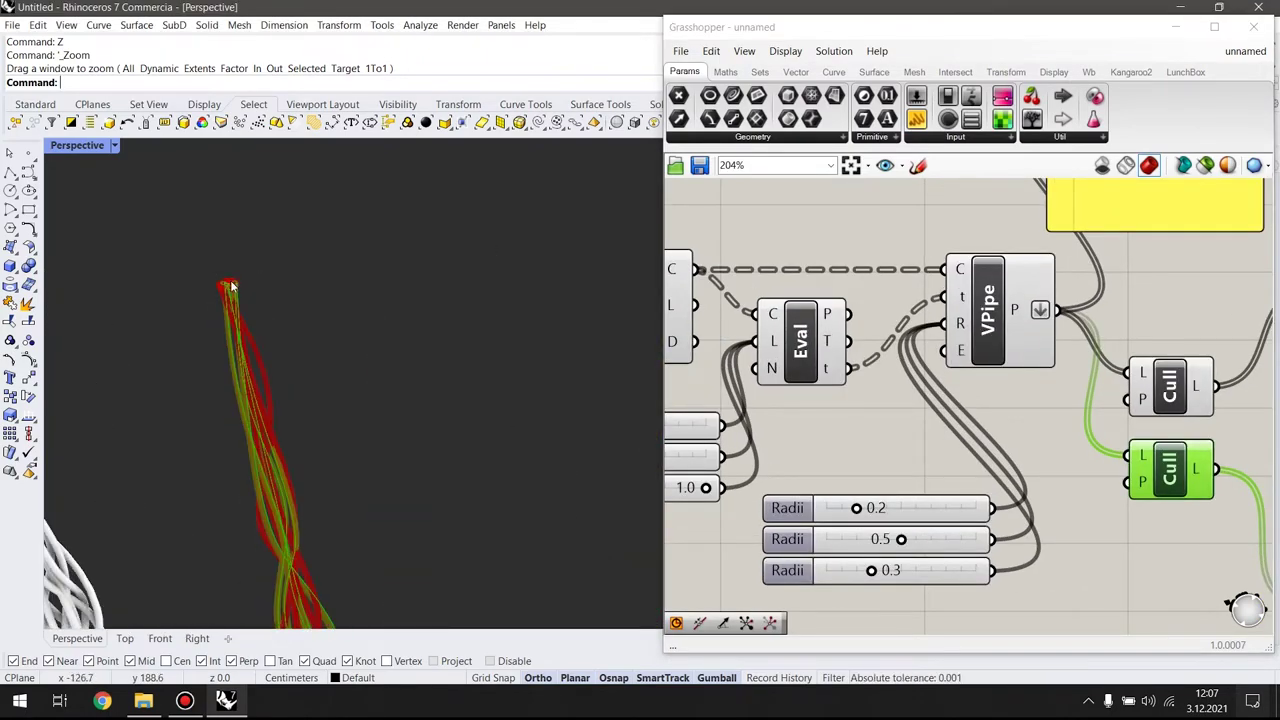
right_drag(884, 395, 912, 400)
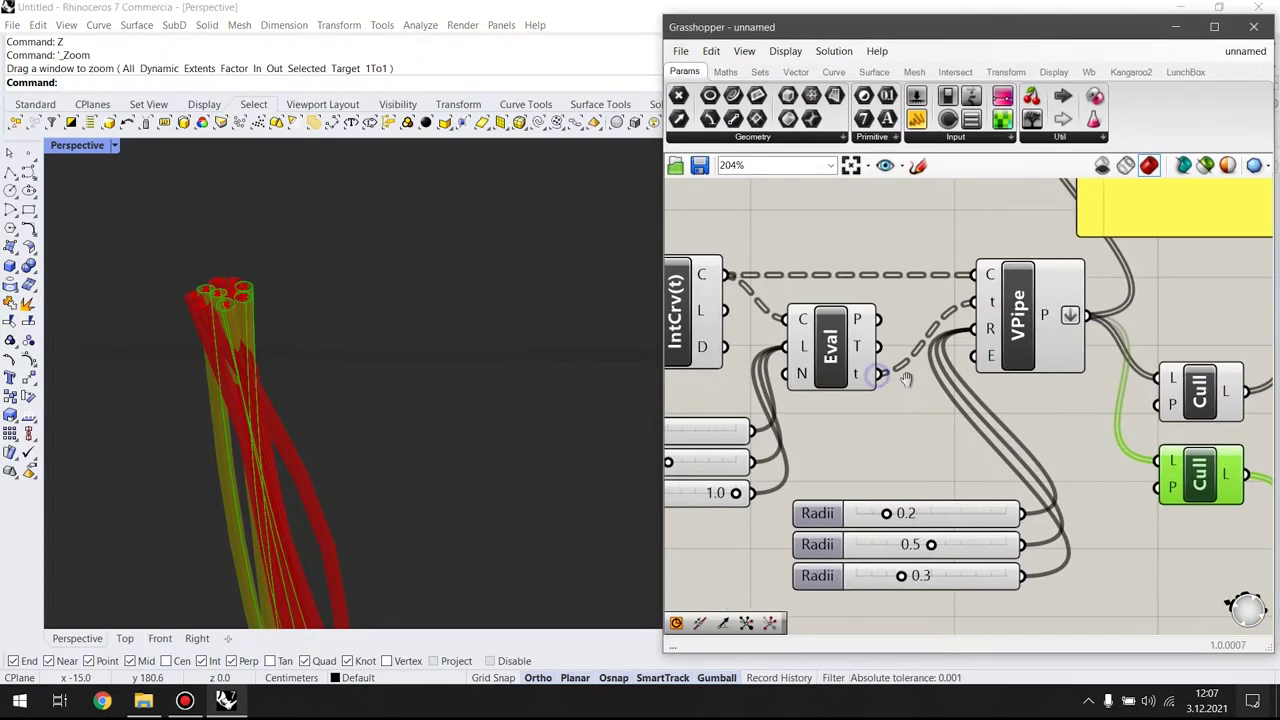
mouse_move(460, 397)
shift+right_down()
mouse_move(486, 348)
mouse_move(537, 339)
mouse_move(403, 391)
mouse_move(368, 430)
shift+right_up()
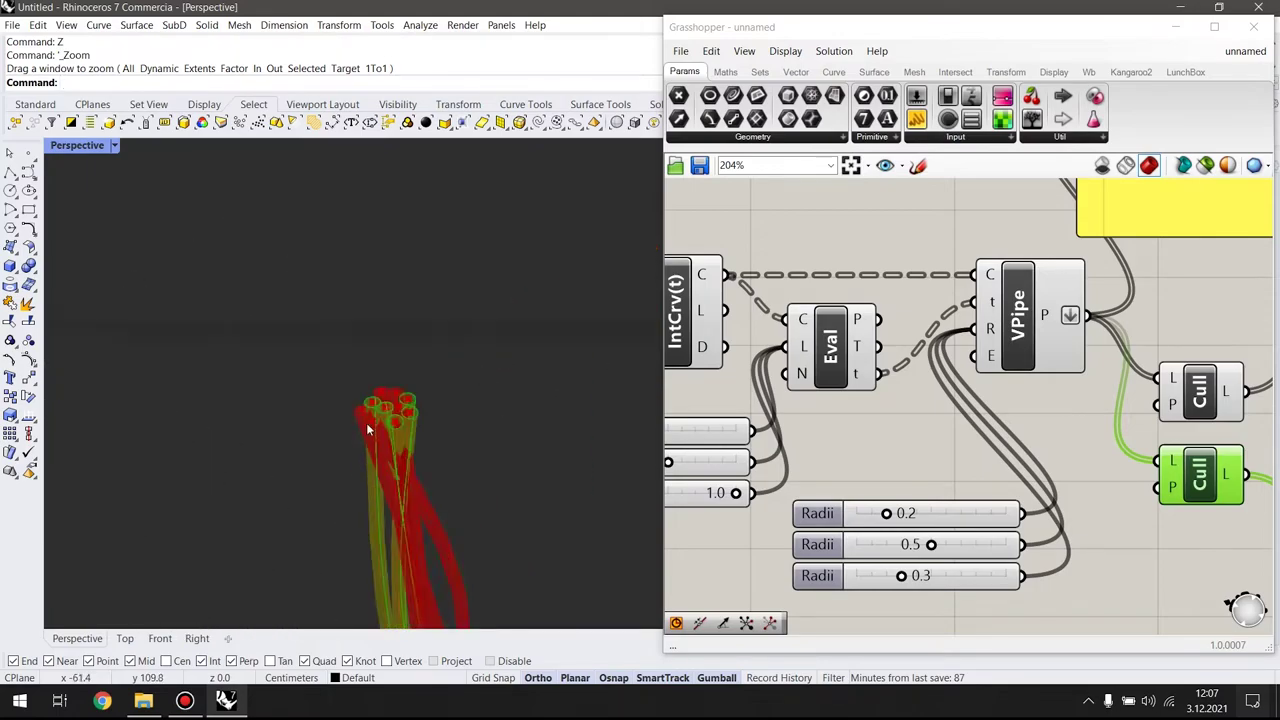
Try Flat and Round end caps on VPipe's E input and zoom into the pipe bundle
right_click(987, 362)
click(1061, 520)
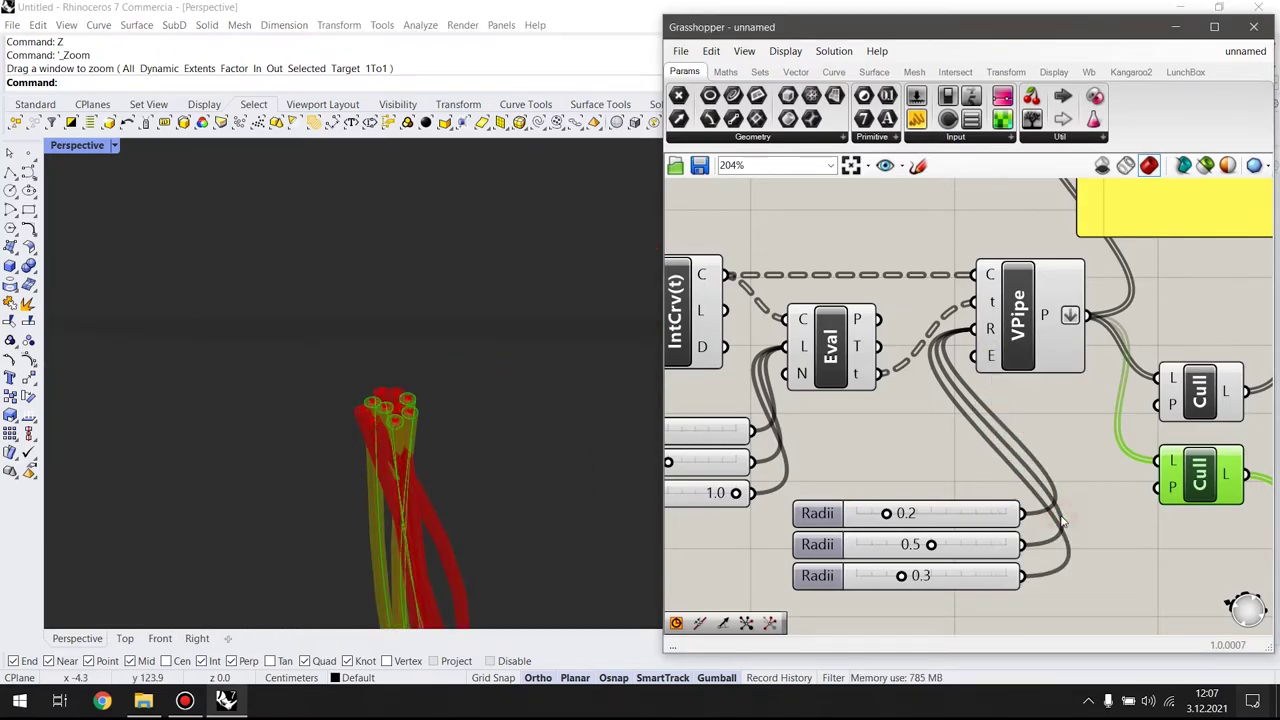
right_click(987, 357)
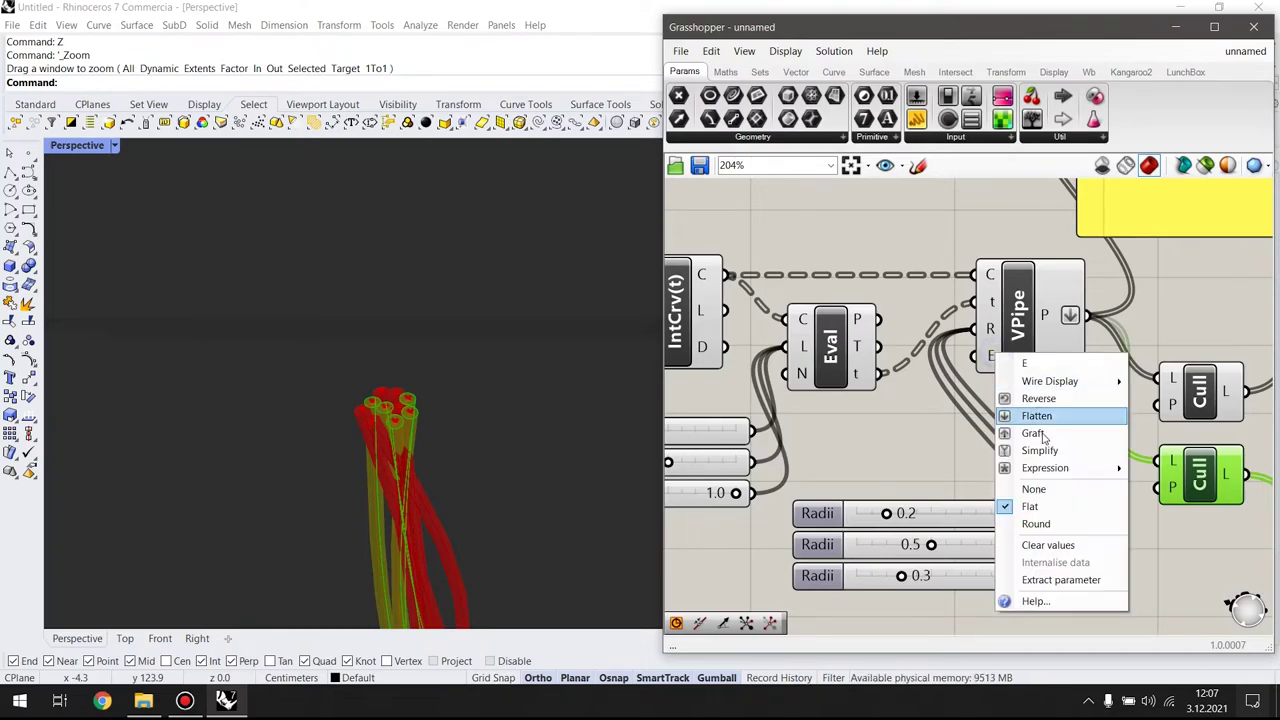
click(1050, 518)
right_click(355, 409)
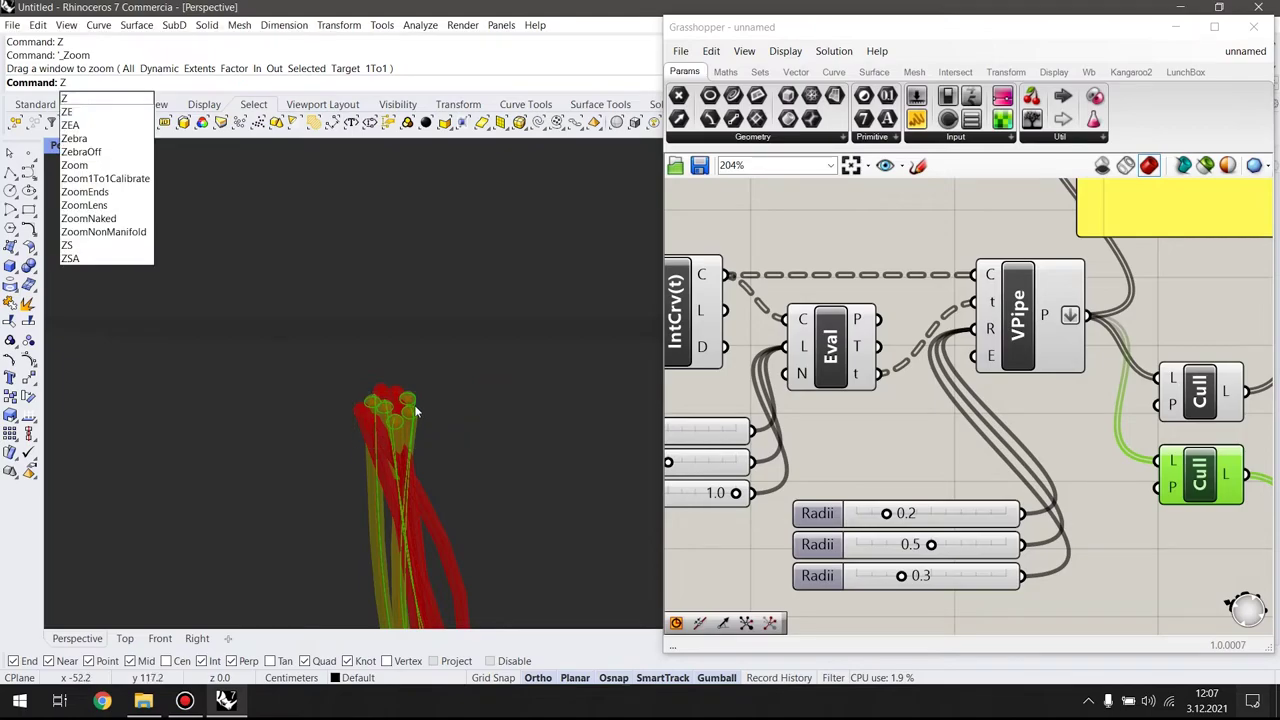
right_click(428, 364)
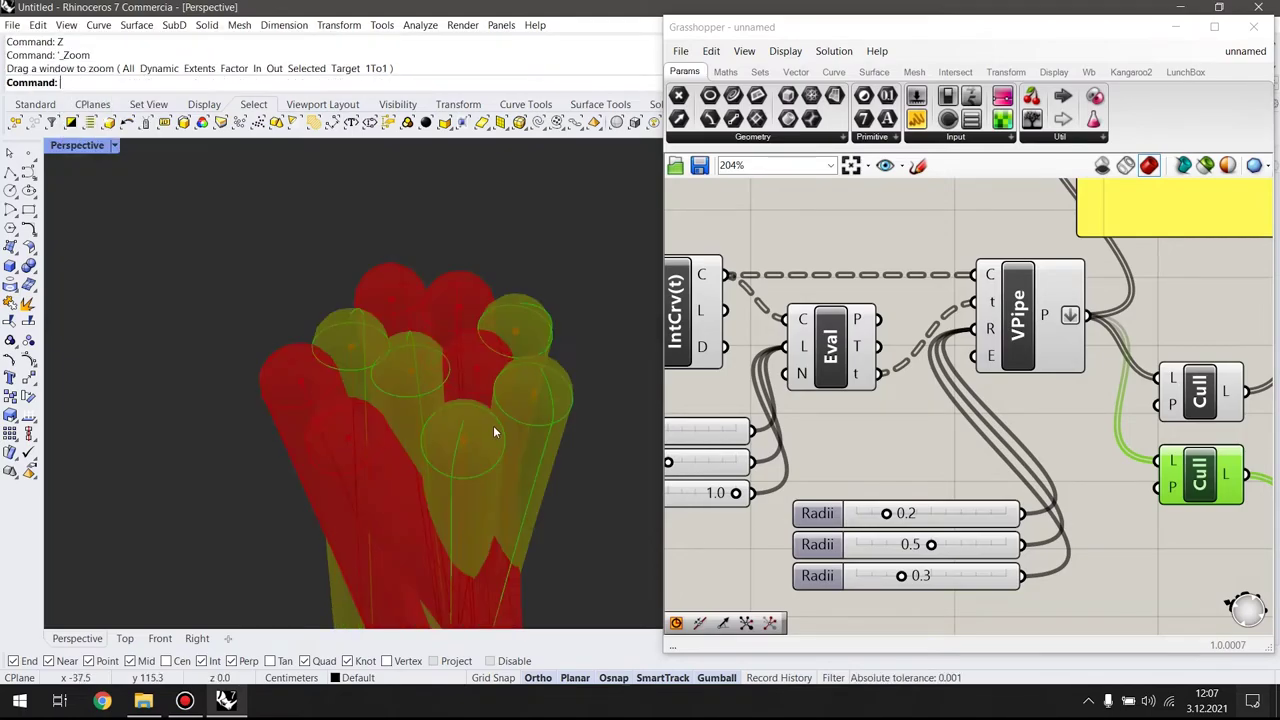
Compare flat pipe ends once more, then set the end caps back to Round
right_click(988, 362)
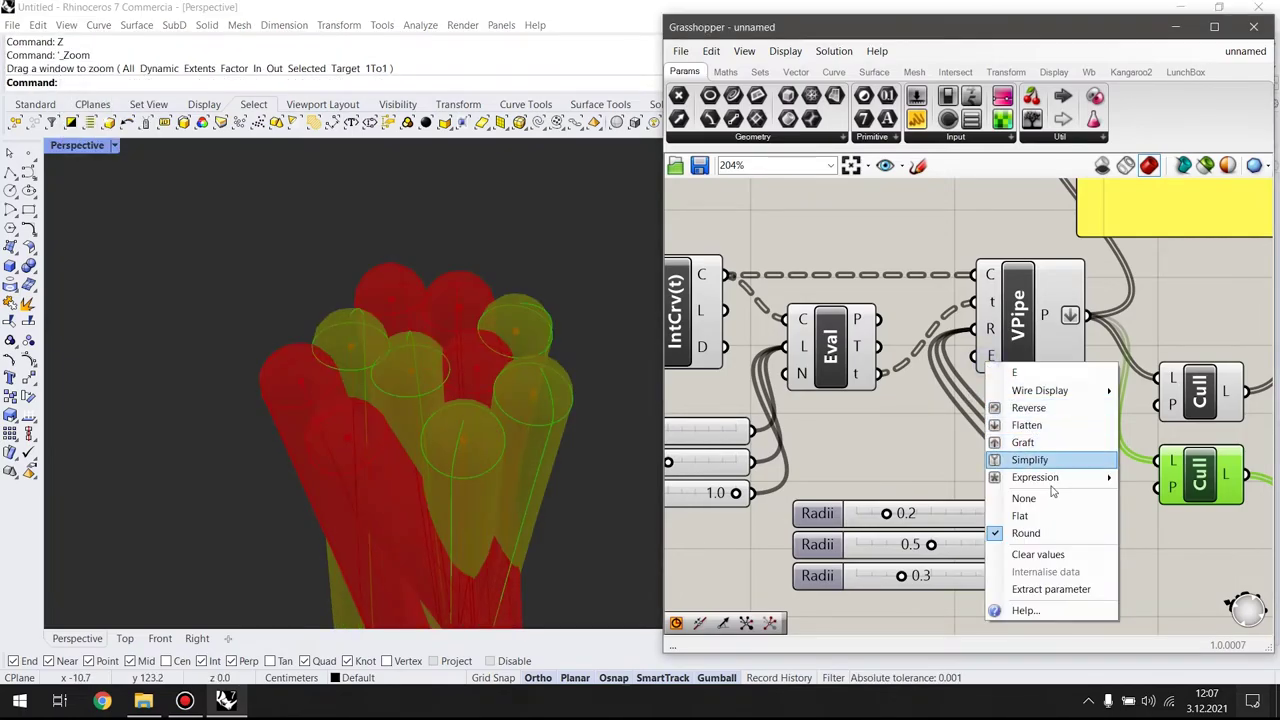
click(1053, 516)
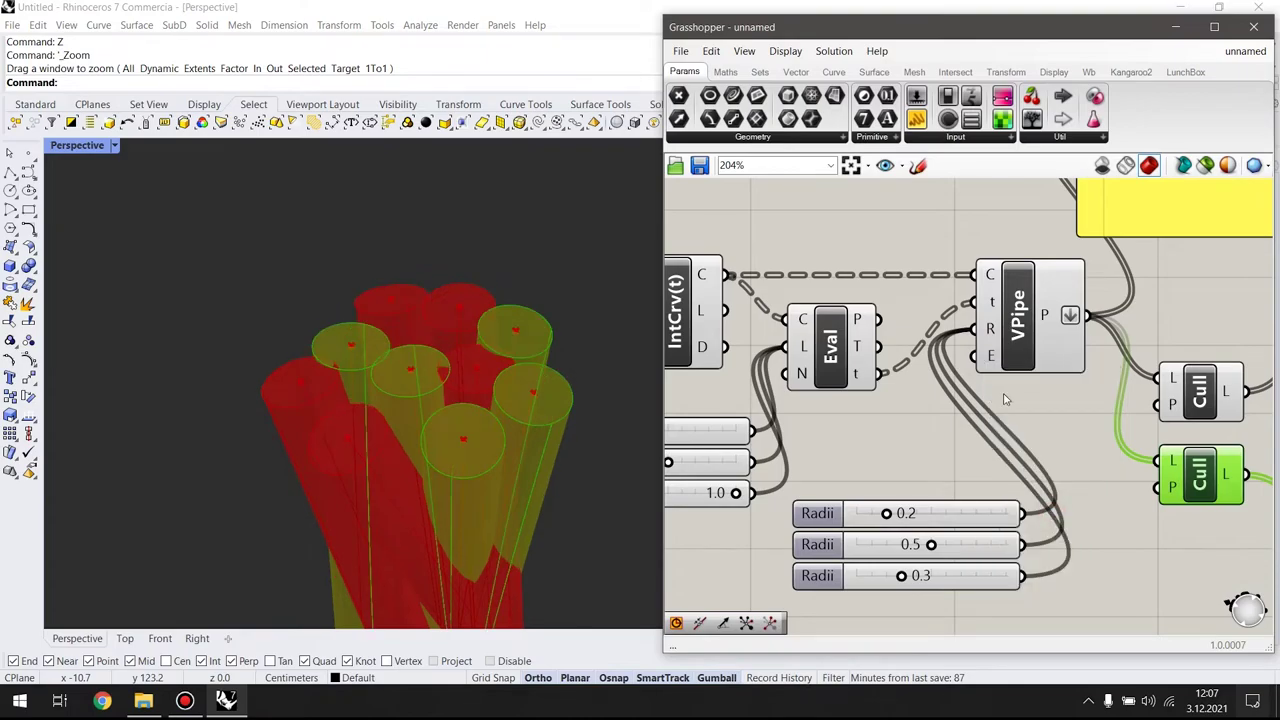
right_click(988, 352)
click(1045, 492)
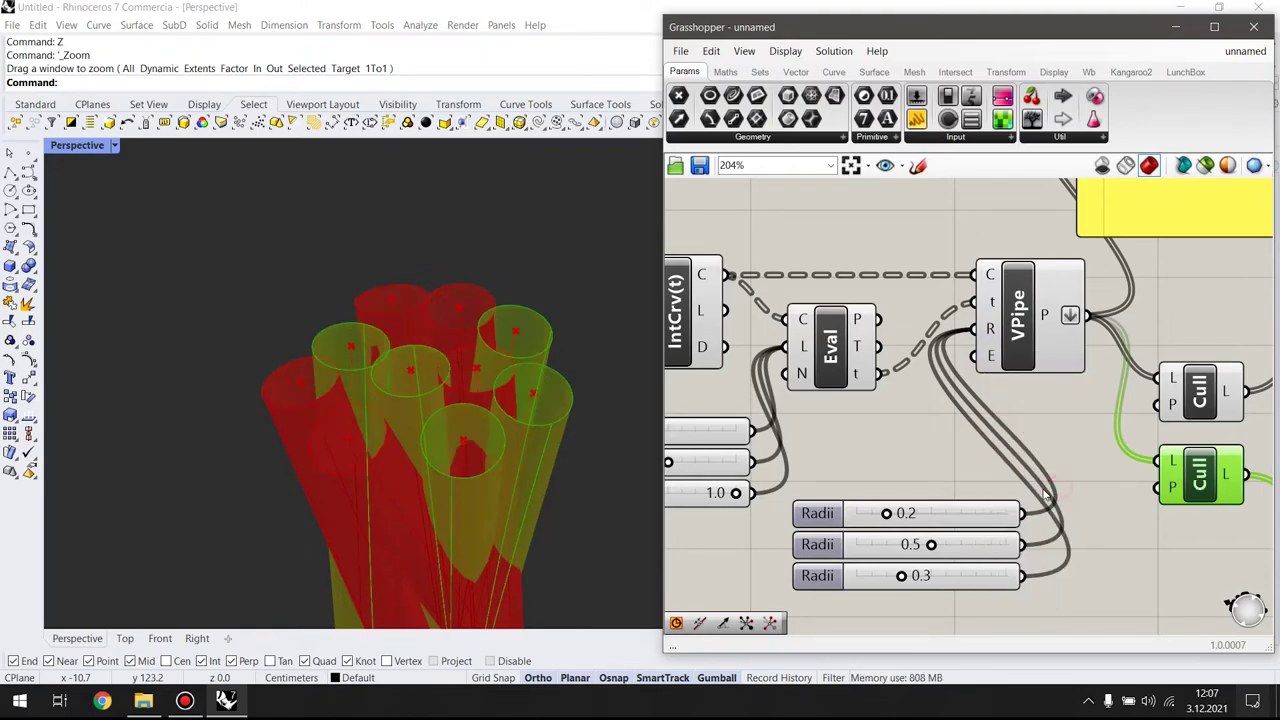
click(961, 468)
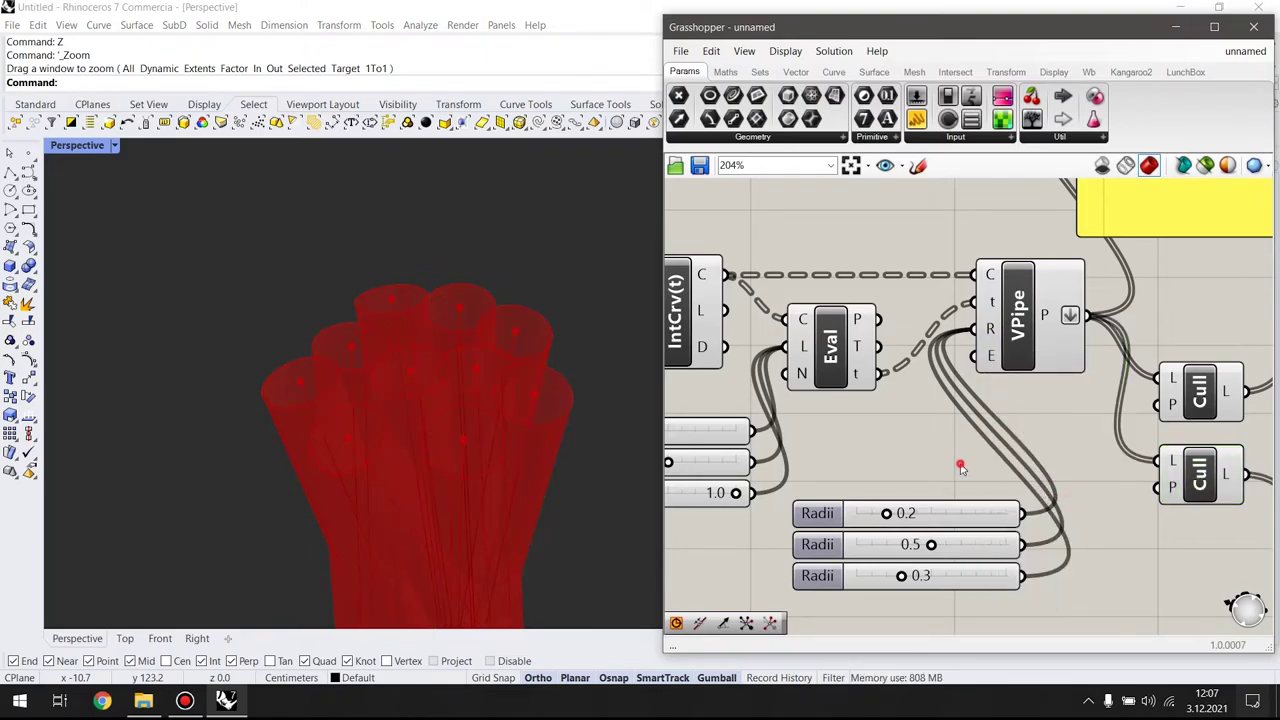
right_click(993, 364)
click(1048, 517)
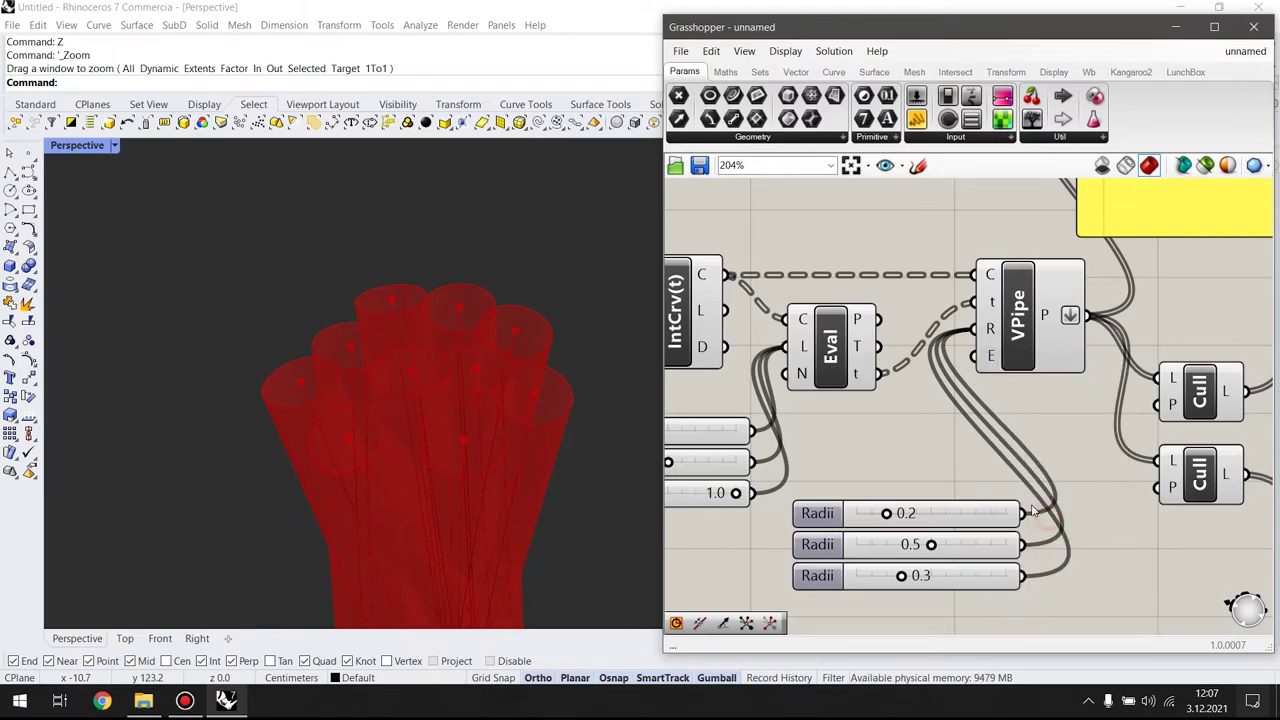
right_click(988, 362)
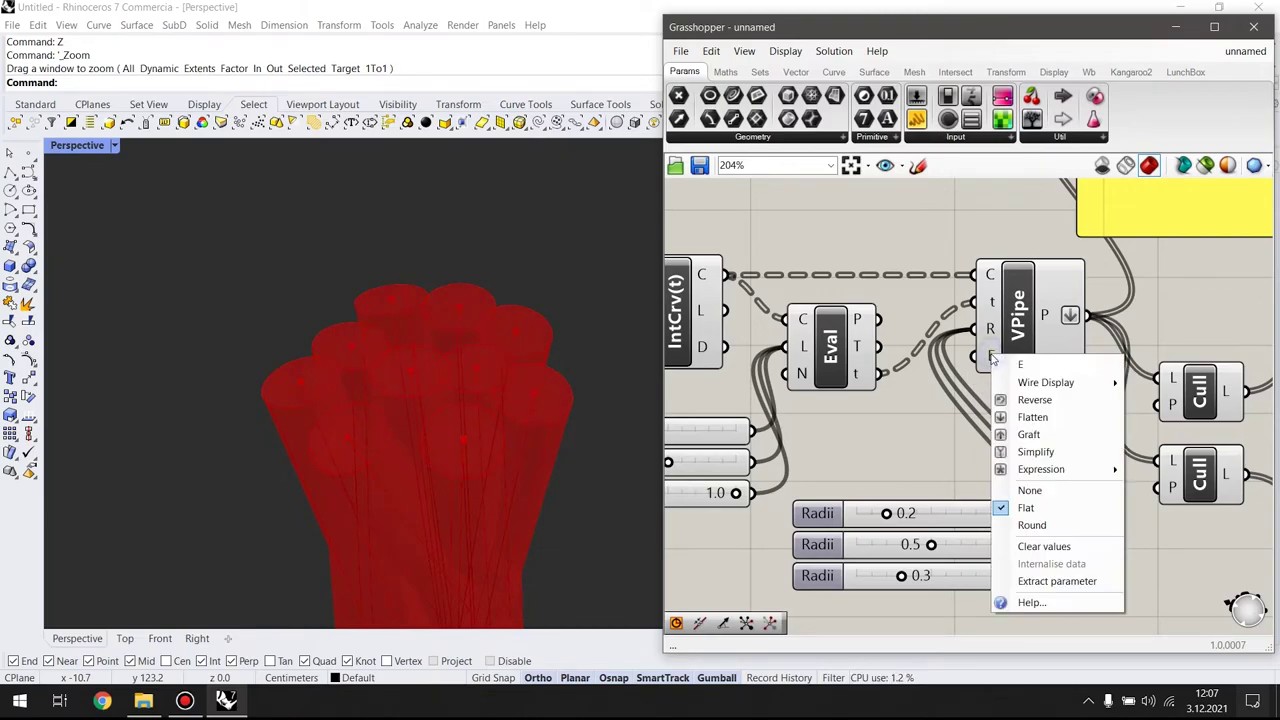
click(1062, 526)
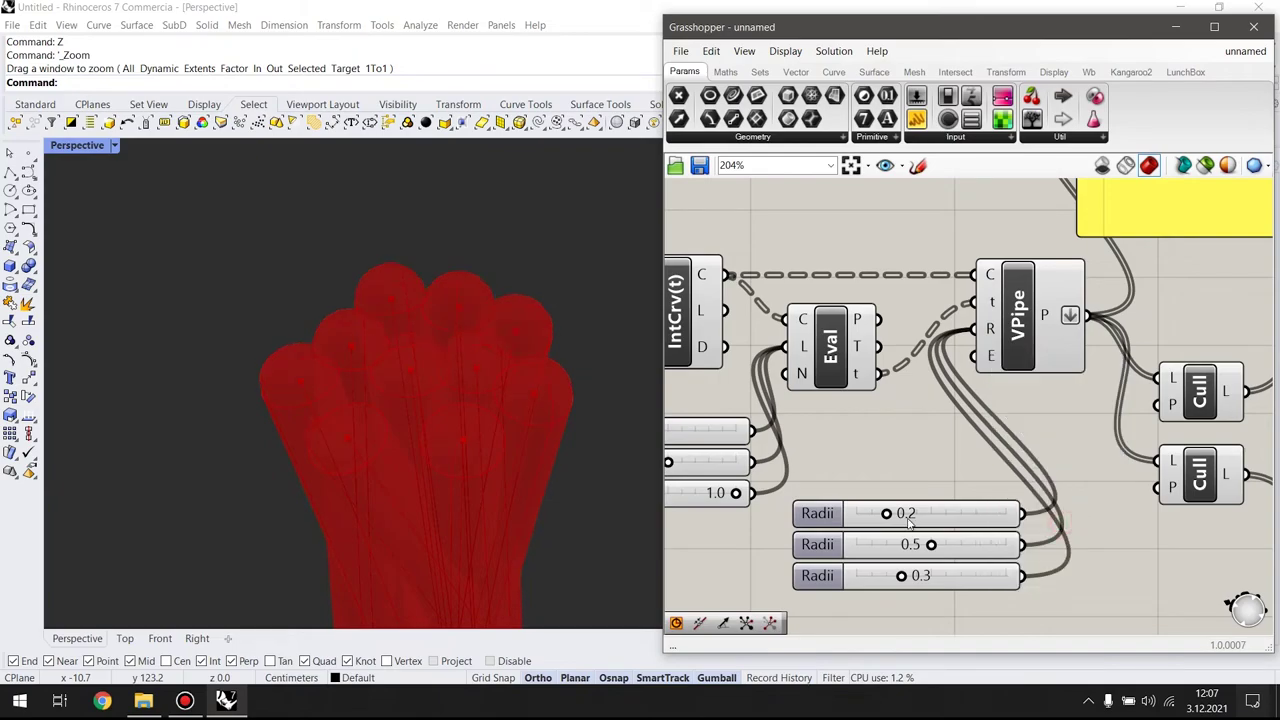
Lower the first Radii slider from 0.2 to 0.1 to thin the strand tops
mouse_move(885, 515)
mouse_down()
mouse_move(857, 513)
mouse_move(872, 512)
mouse_up()
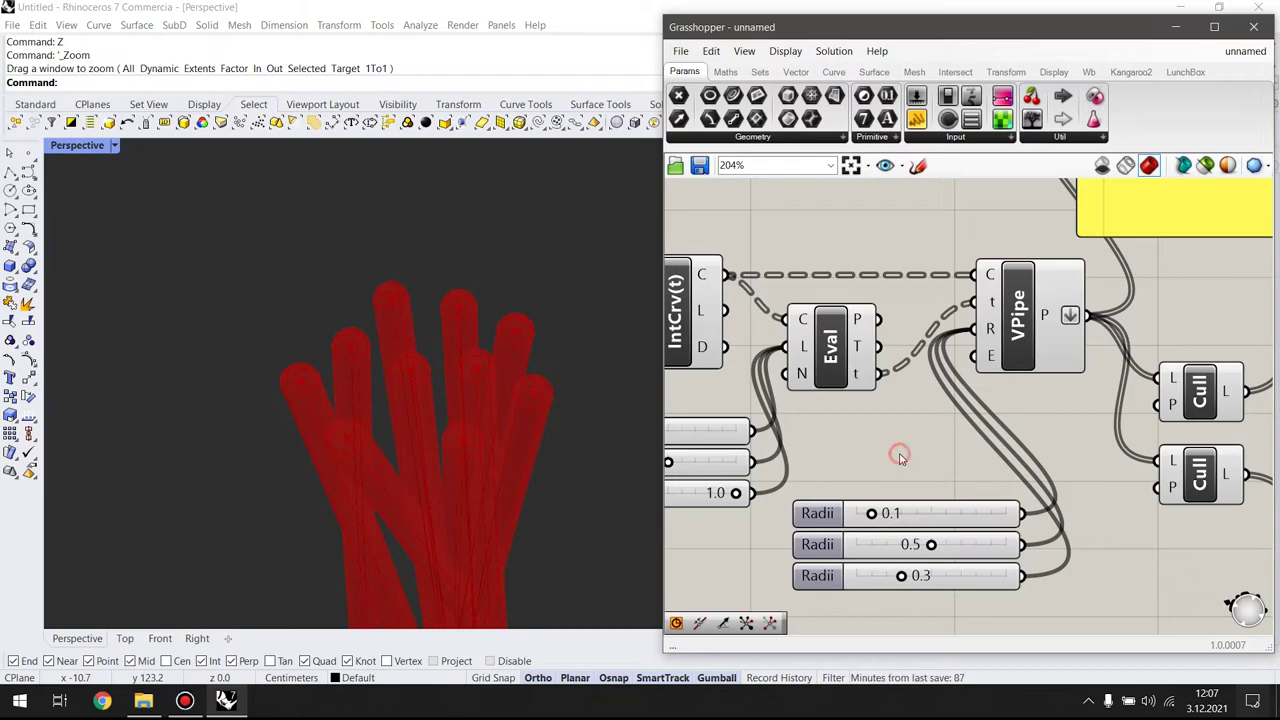
scroll(432, 419, down, 5)
scroll(462, 357, down, 2)
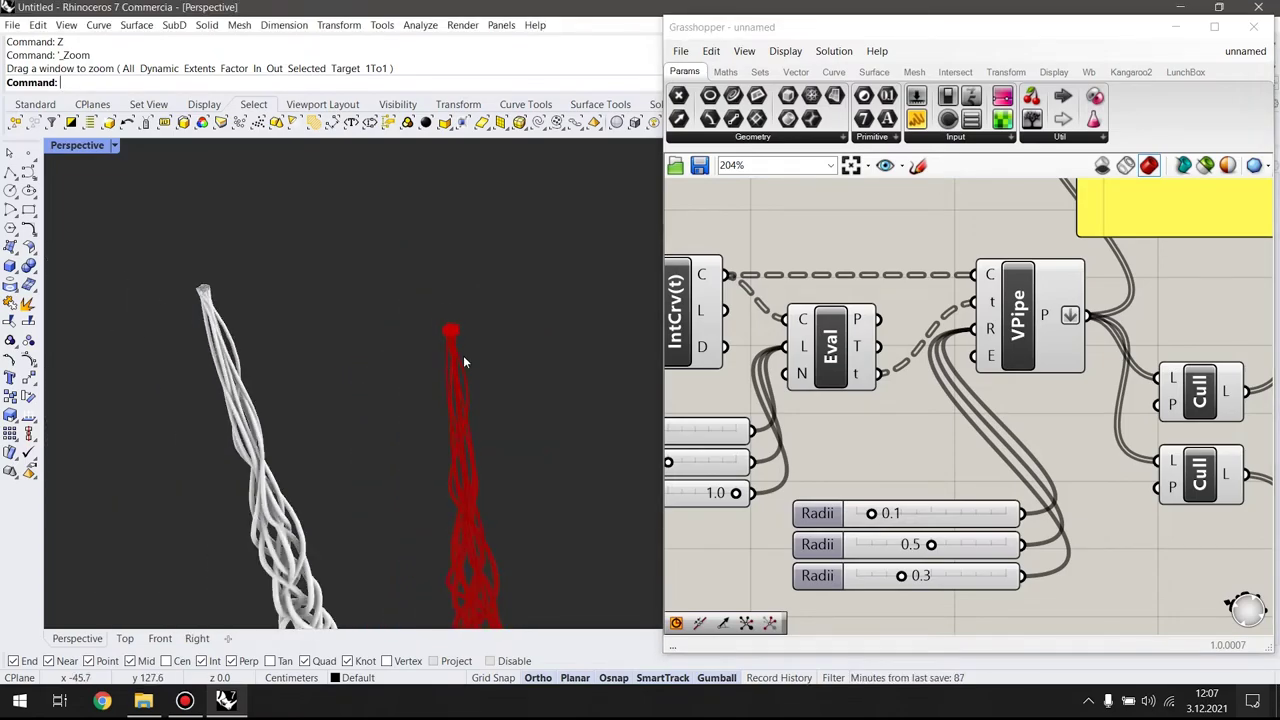
scroll(330, 370, down, 2)
scroll(364, 346, down, 2)
Bake both Cull components with default attributes and move the baked tower to the left
click(923, 466)
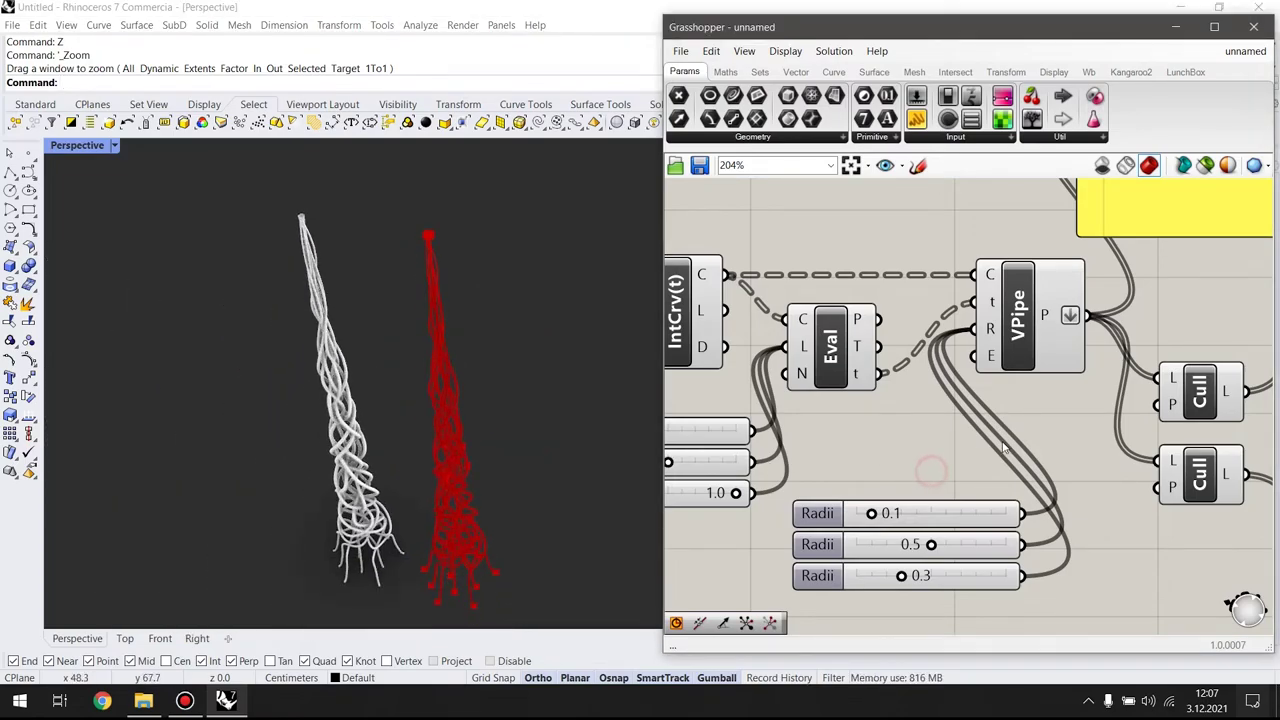
scroll(950, 450, down, 3)
drag(976, 368, 938, 480)
right_click(960, 408)
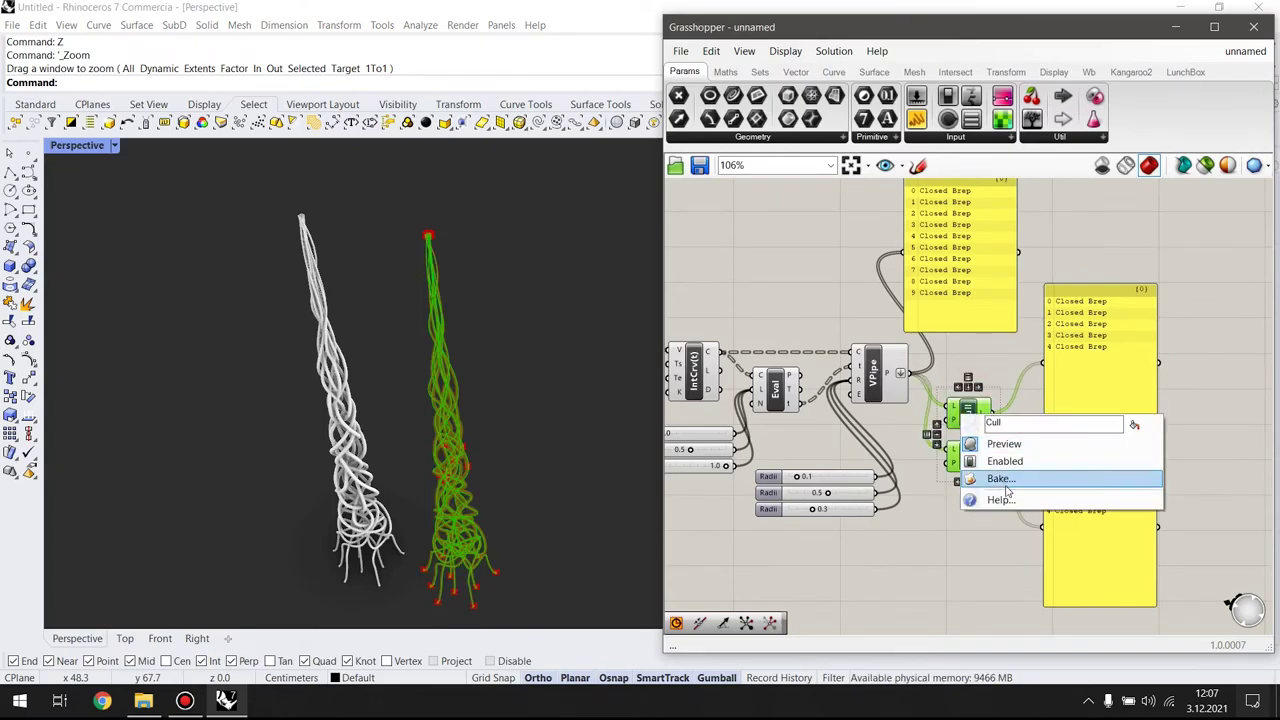
click(1006, 482)
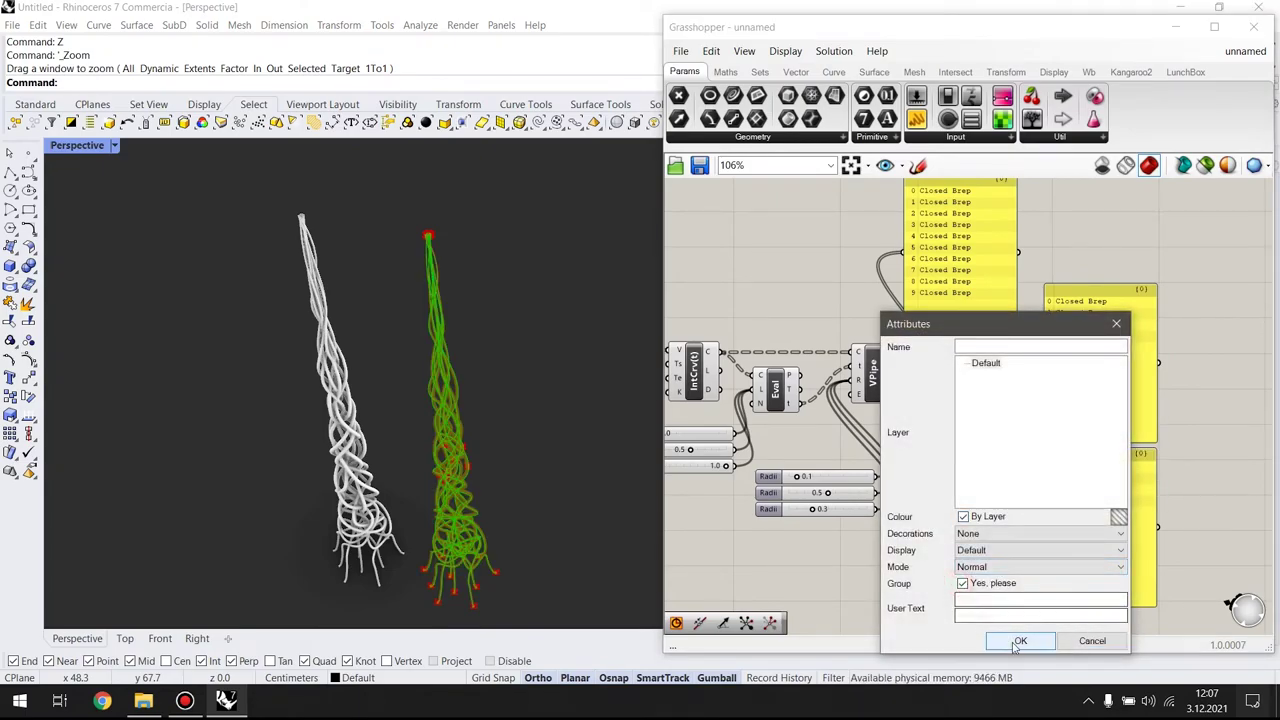
click(1020, 640)
drag(422, 488, 185, 480)
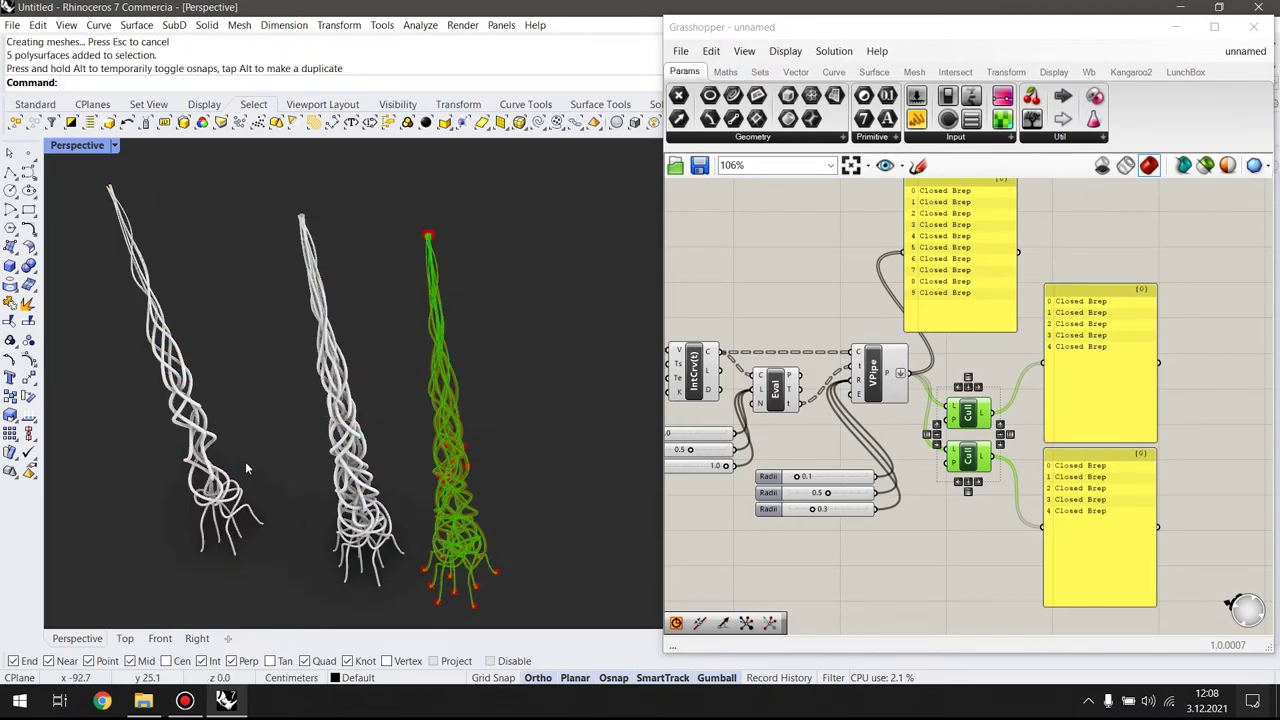
Bake the lower Cull again, move it onto the left tower, then window-select and delete the extra tower
right_click(968, 457)
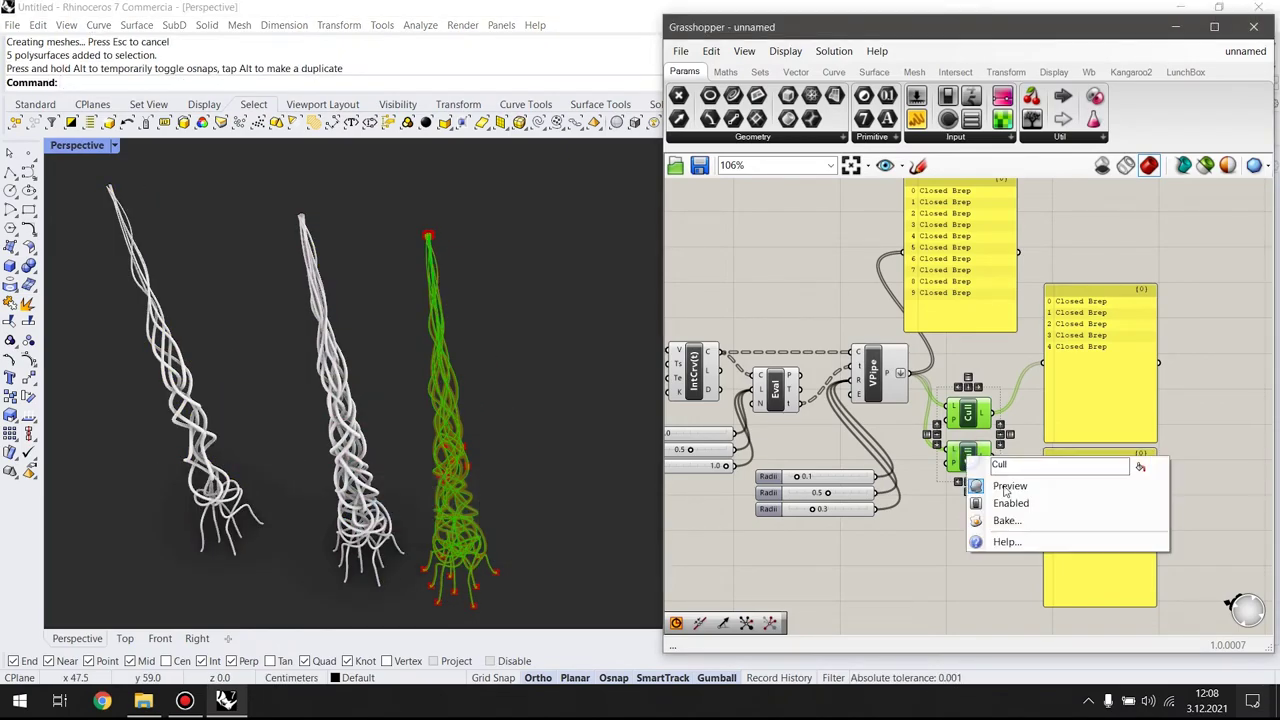
click(1007, 520)
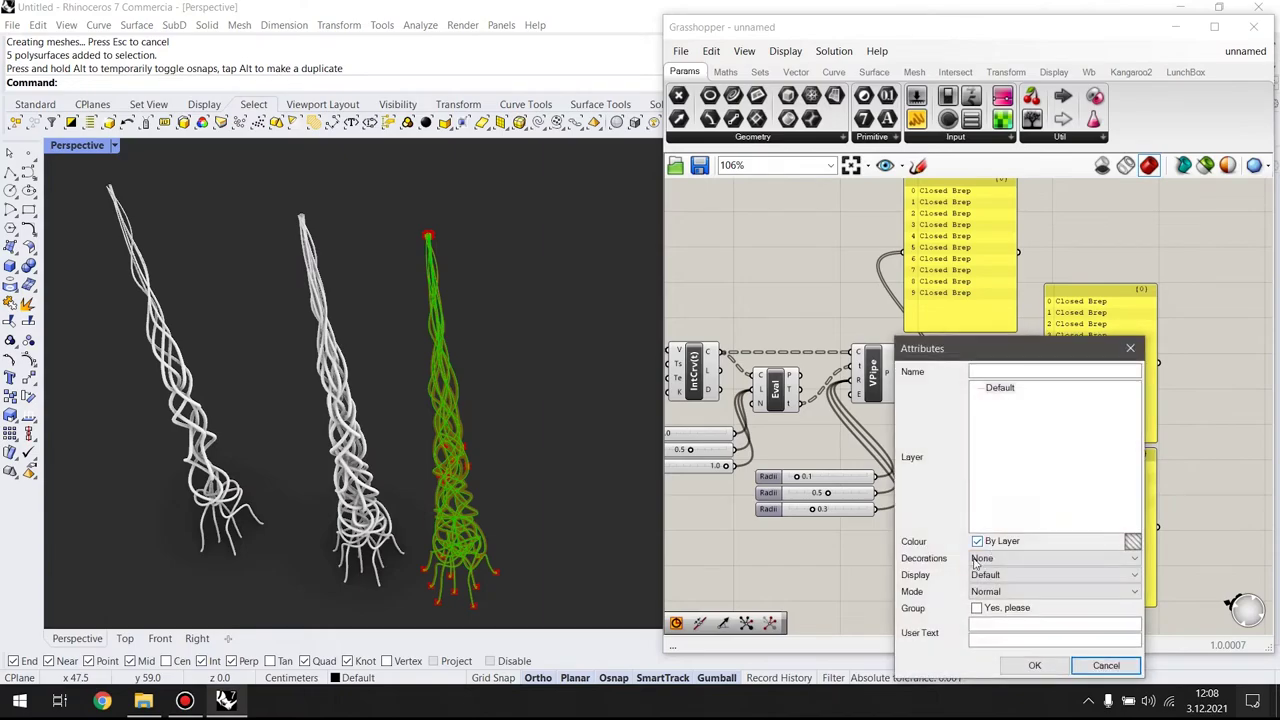
click(1034, 665)
drag(491, 443, 165, 470)
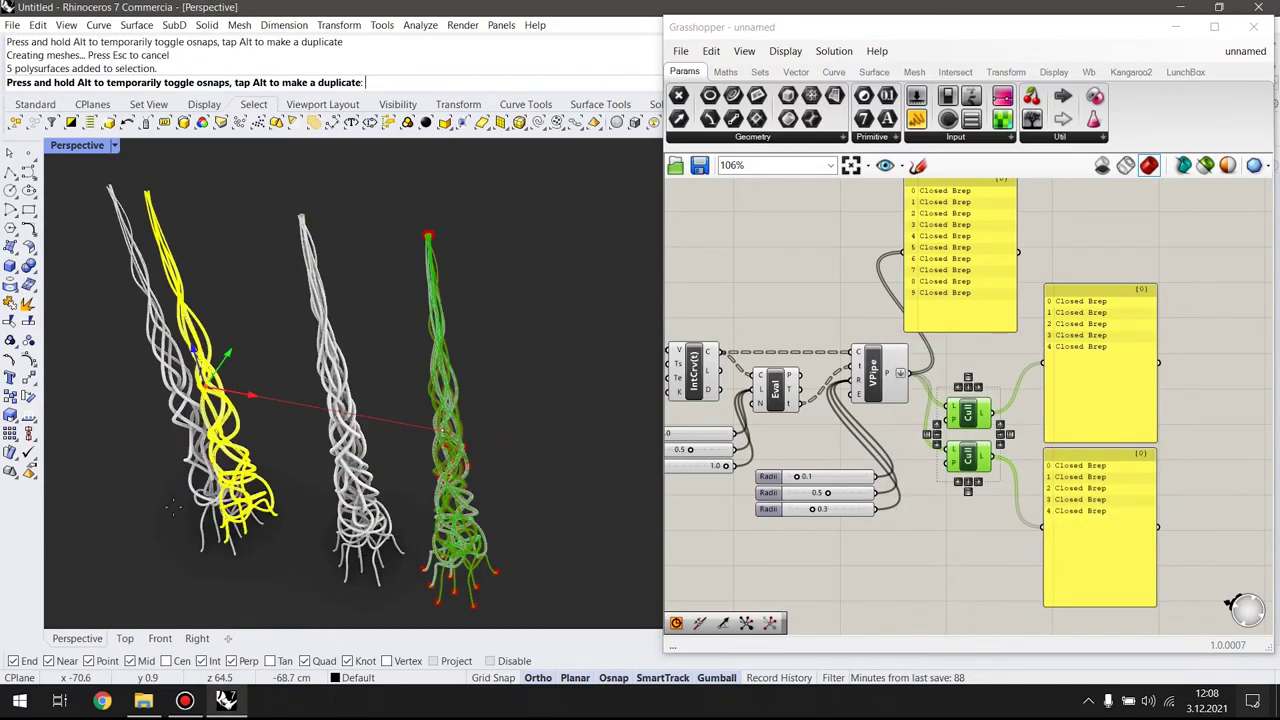
click(153, 509)
right_drag(153, 502, 249, 491)
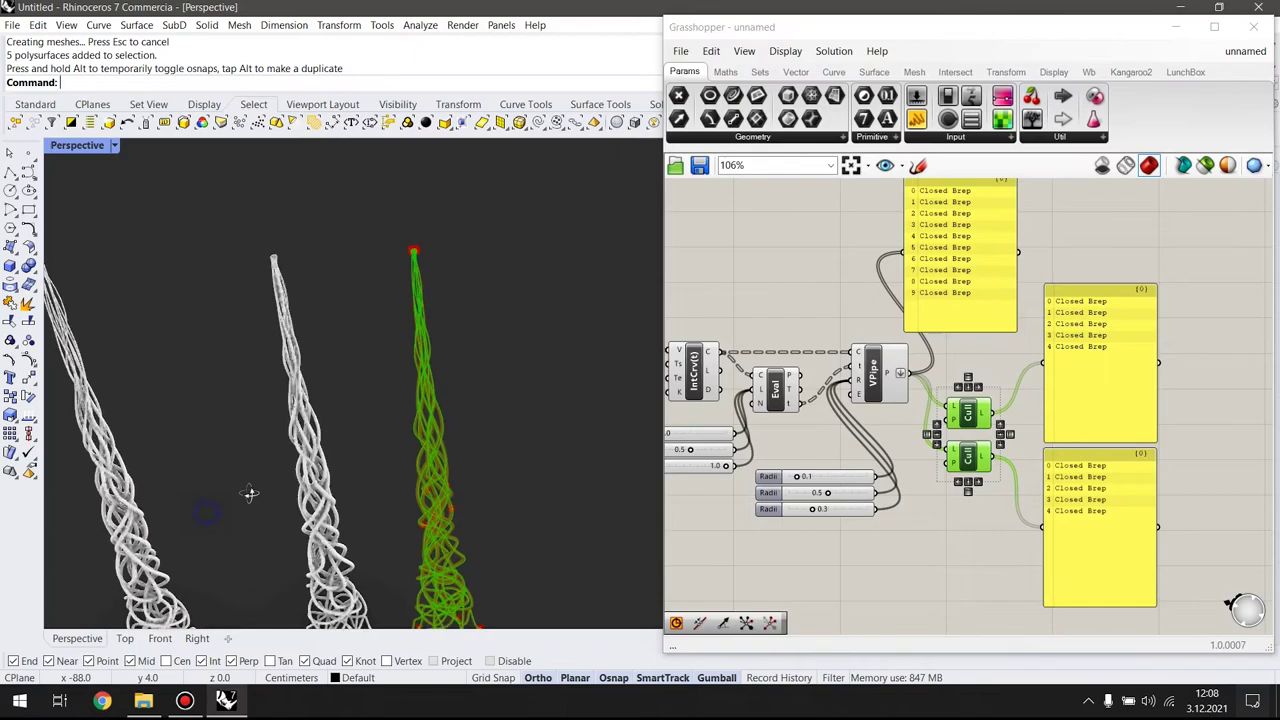
scroll(349, 449, down, 3)
drag(200, 500, 290, 368)
key(Delete)
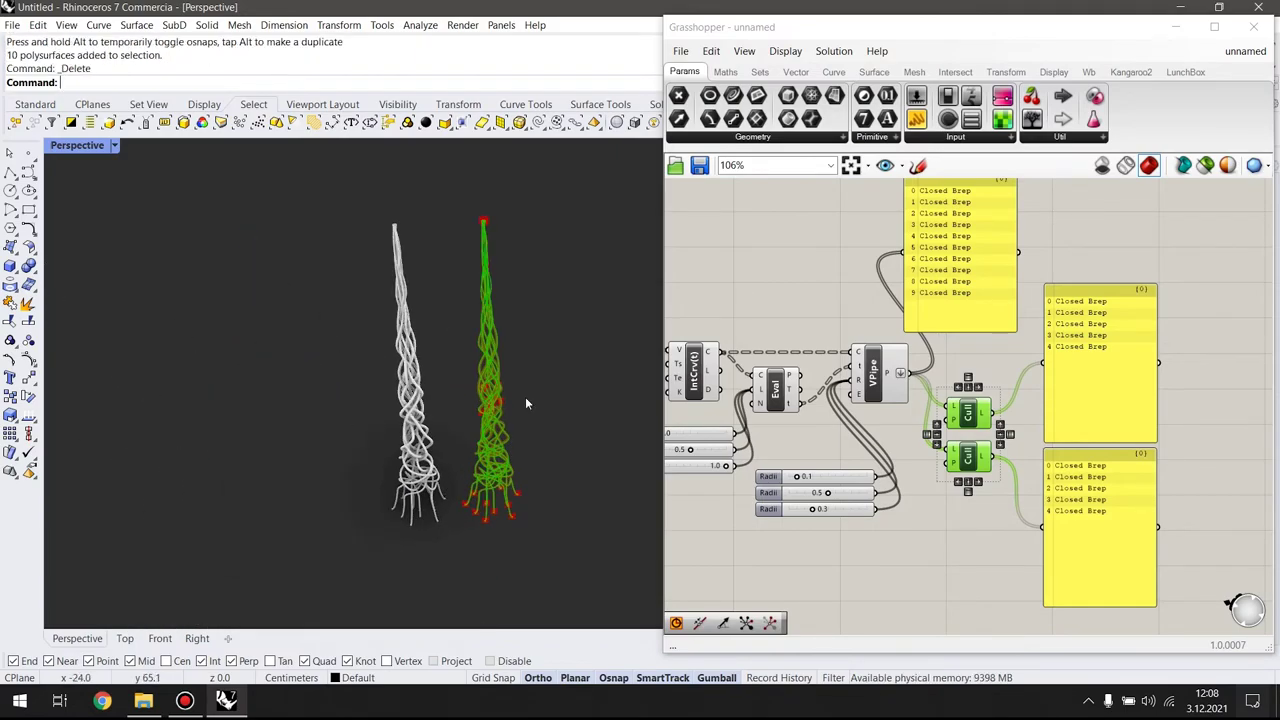
Minimize Grasshopper and run Show to unhide all the baked towers
click(1176, 27)
scroll(726, 318, down, 2)
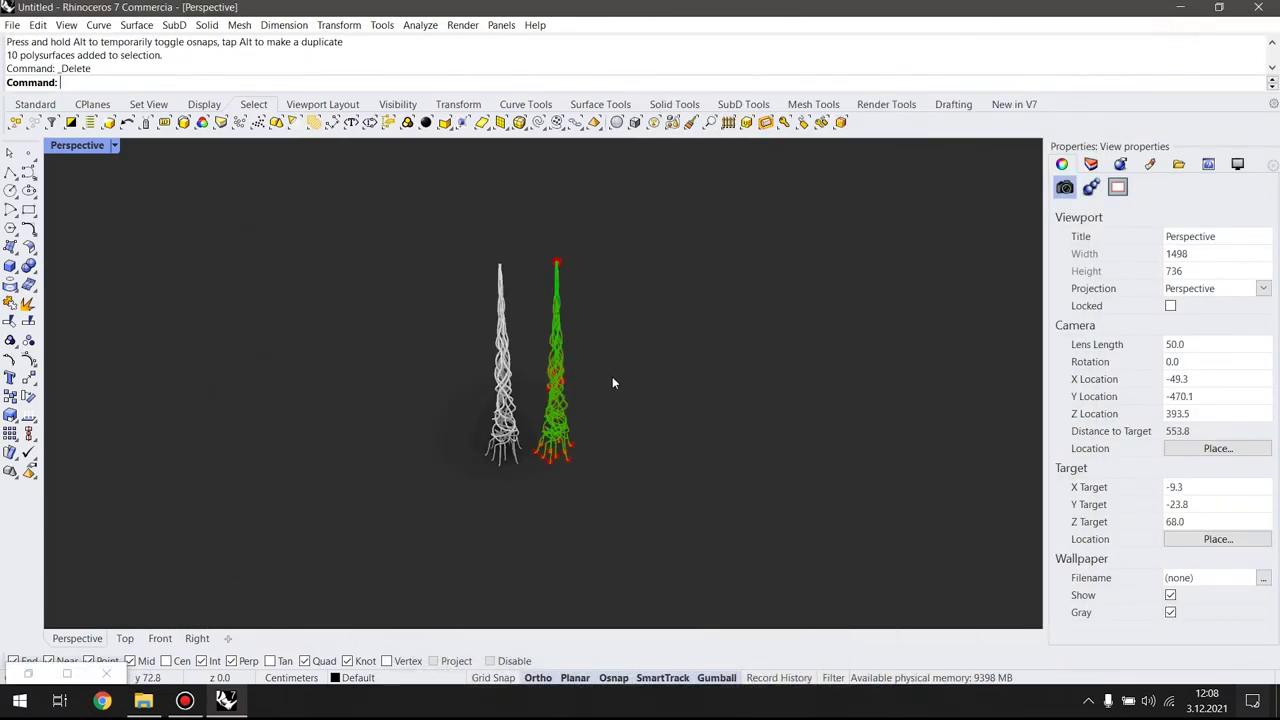
text(Show)
key(Return)
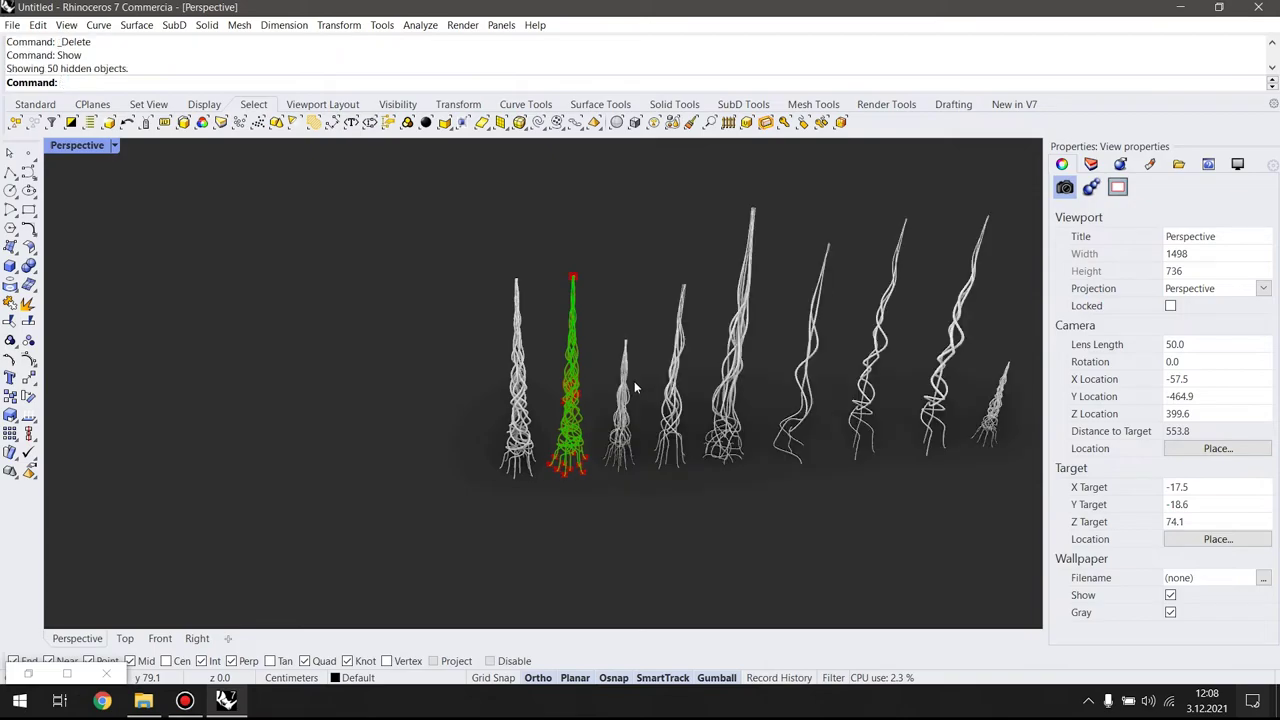
mouse_move(633, 388)
right_down()
mouse_move(549, 316)
mouse_move(393, 317)
right_up()
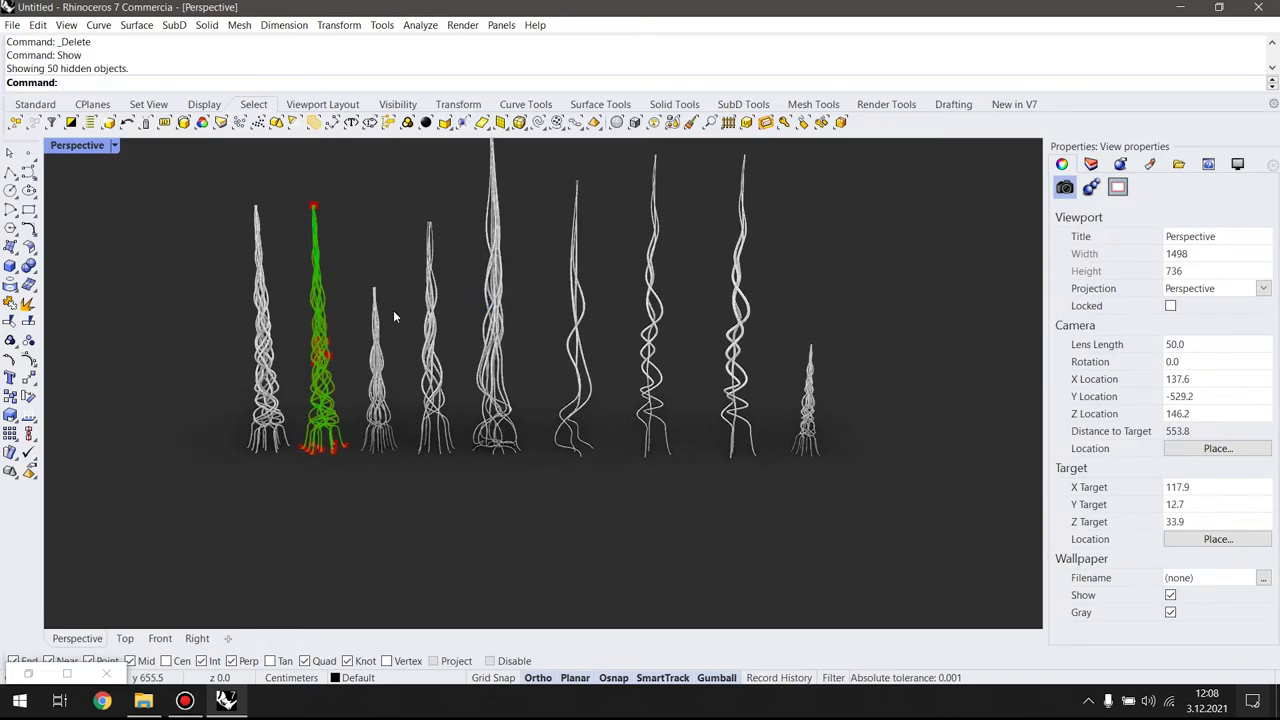
Move the newest 10-surface tower along the x-axis to the right end of the row
click(295, 308)
shift+right_drag(295, 308, 281, 369)
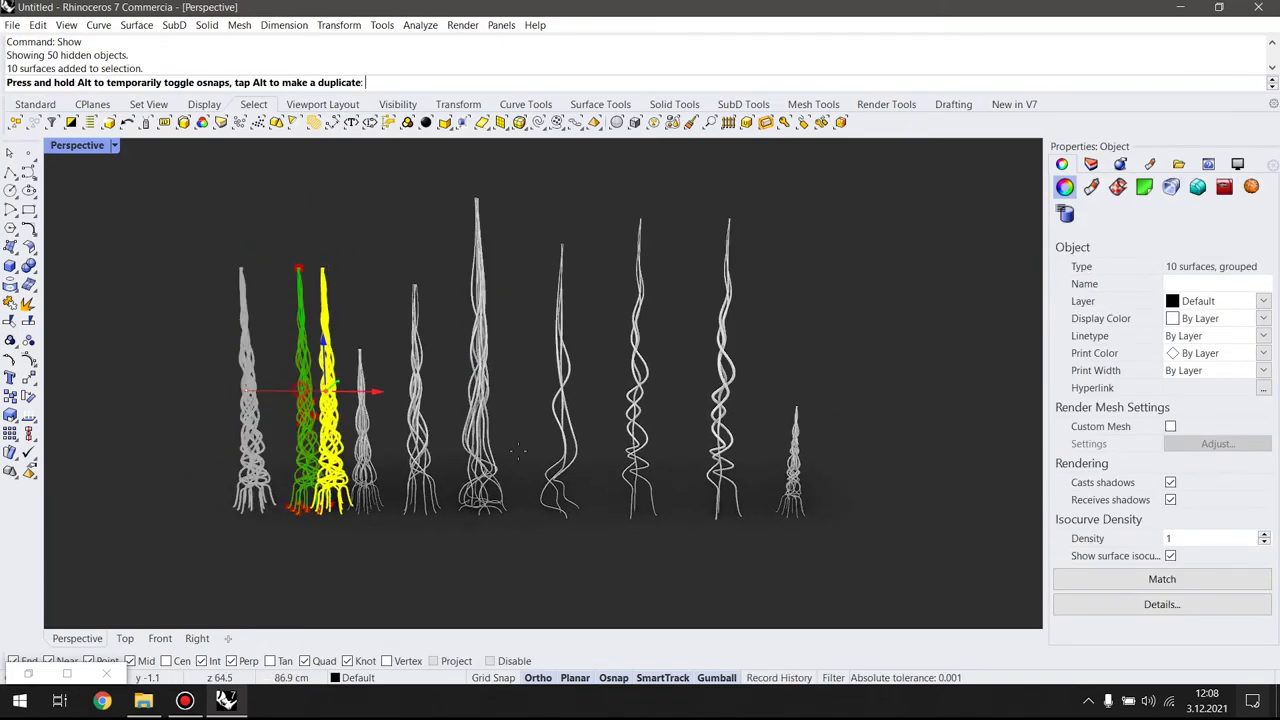
mouse_move(300, 390)
mouse_down()
mouse_move(897, 556)
mouse_move(834, 461)
mouse_up()
key(Escape)
mouse_move(834, 461)
right_down()
mouse_move(801, 406)
mouse_move(657, 409)
mouse_move(718, 383)
mouse_move(671, 410)
mouse_move(655, 383)
right_up()
scroll(753, 410, up, 2)
scroll(692, 398, down, 2)
middle_click(655, 383)
click(727, 284)
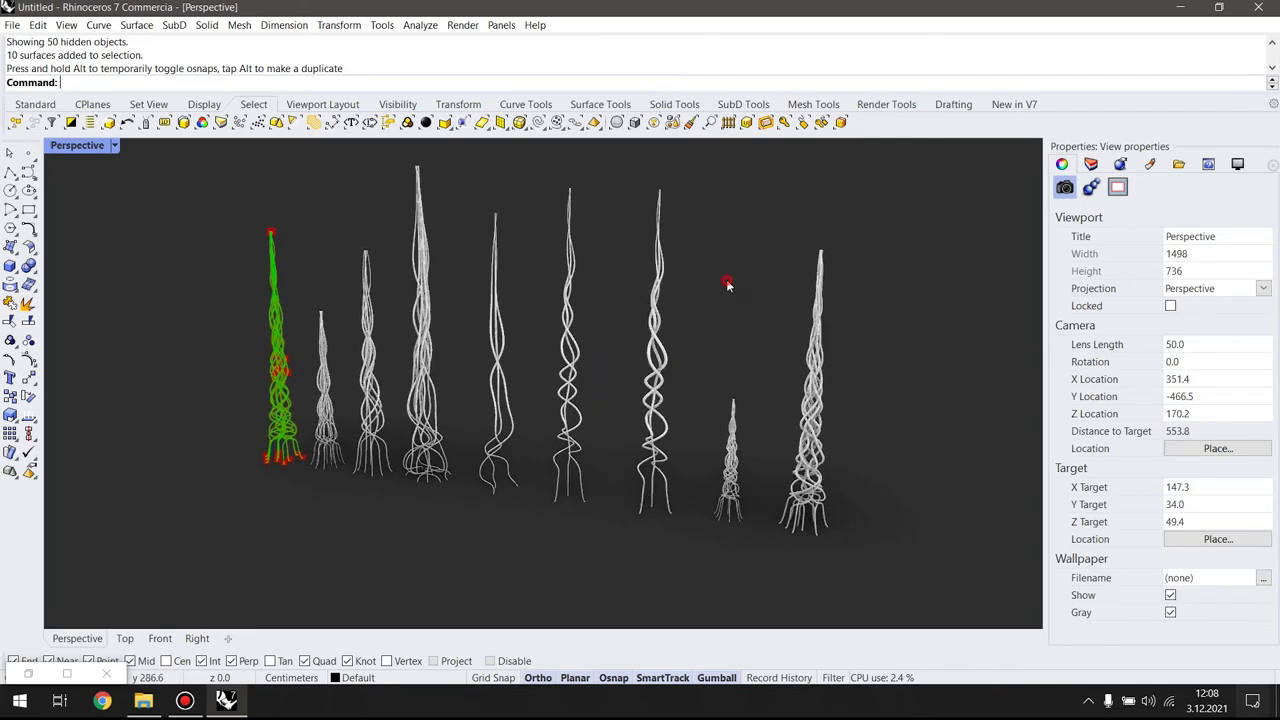